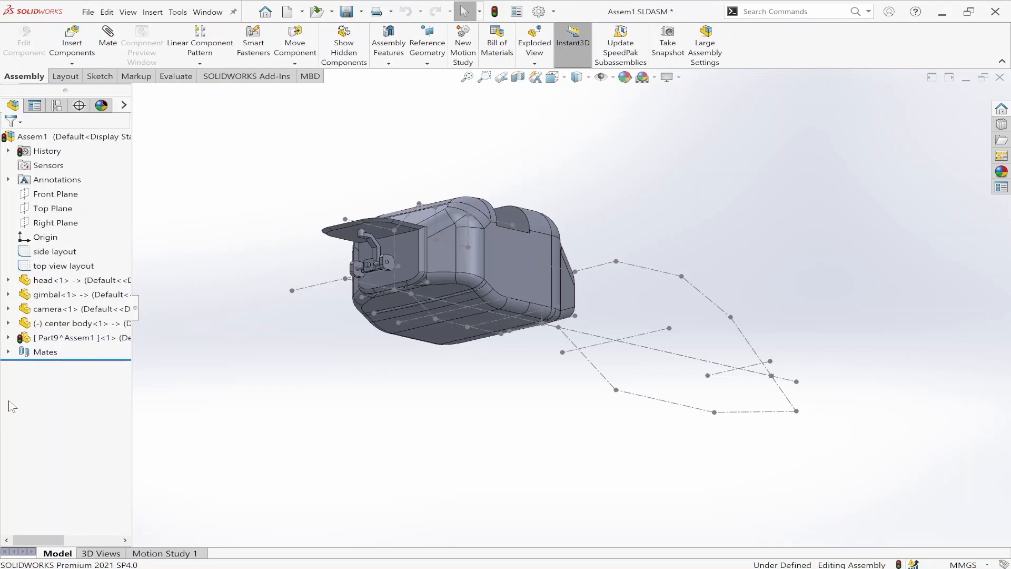
Delete the InPlace7 mate that locks the new Part9 component to the assembly's Front Plane.
click(9, 338)
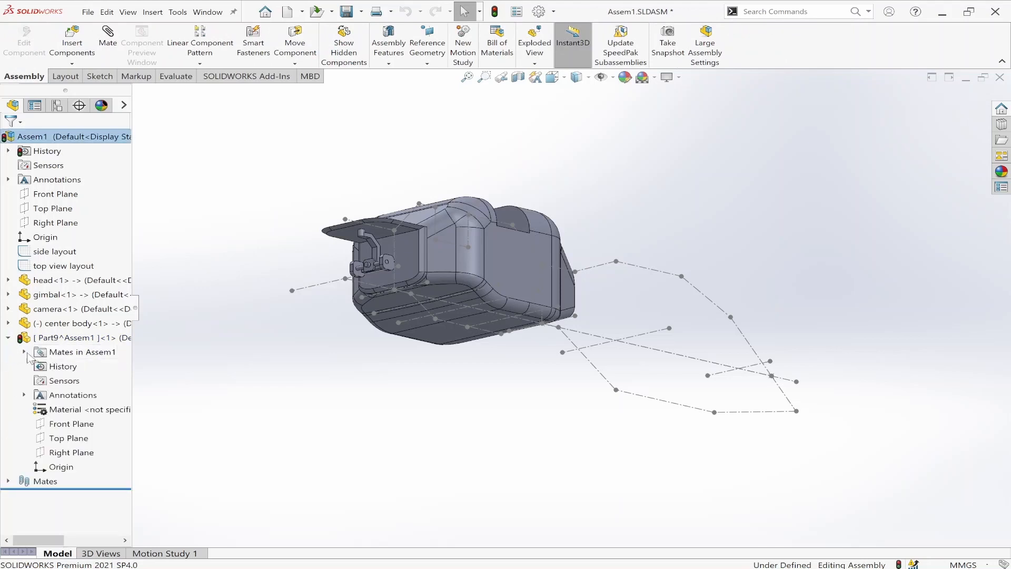
click(24, 352)
right_click(70, 367)
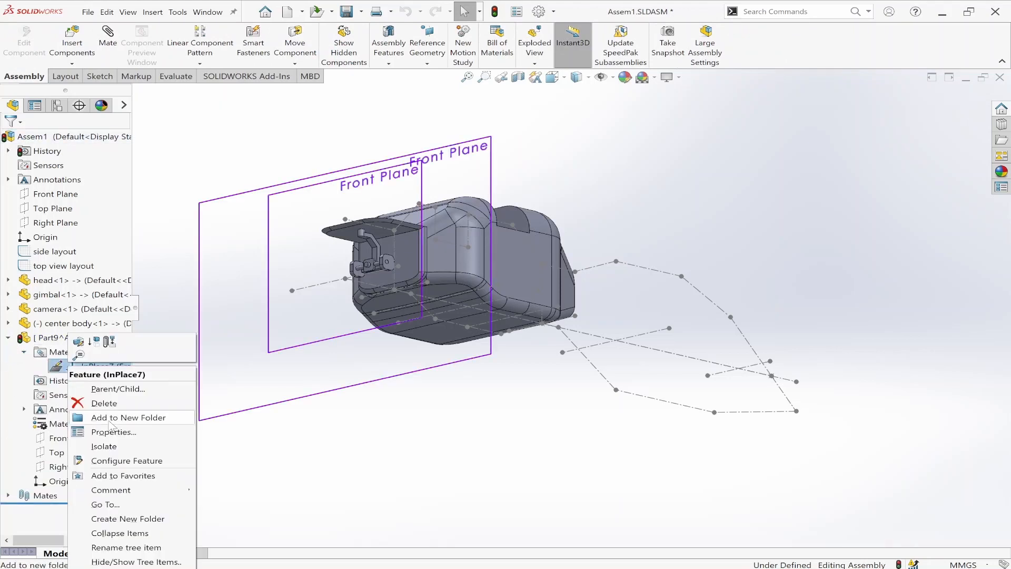
click(104, 403)
click(595, 218)
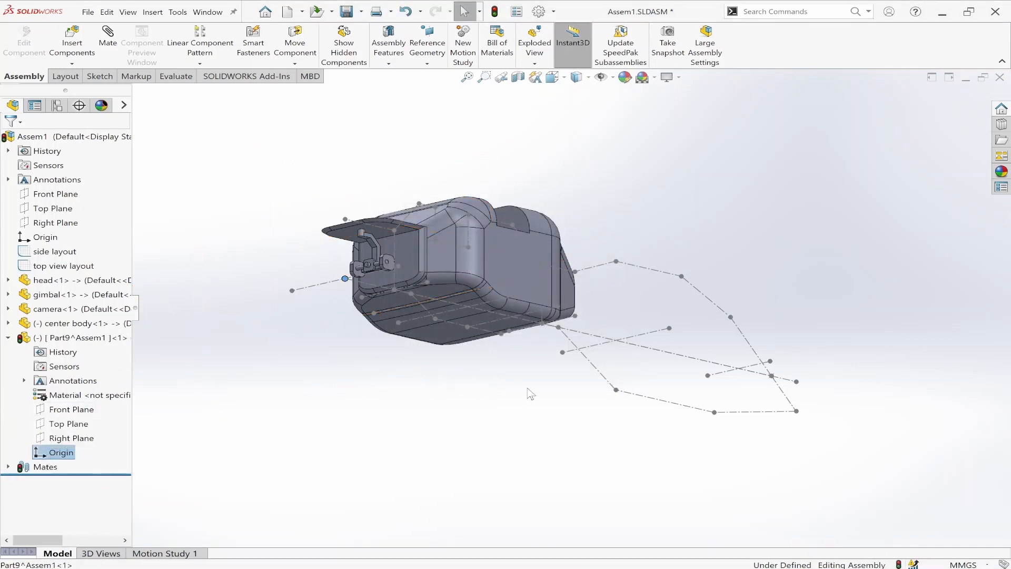
Mate the new part's origin coincident with the side layout point at the lower rear of the center body.
middle_drag(527, 397, 419, 475)
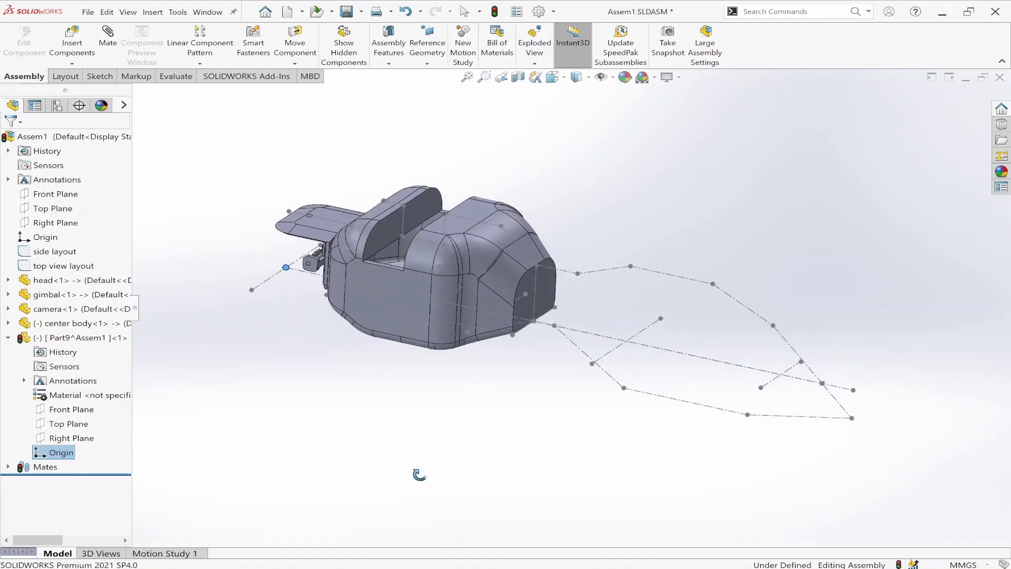
click(534, 322)
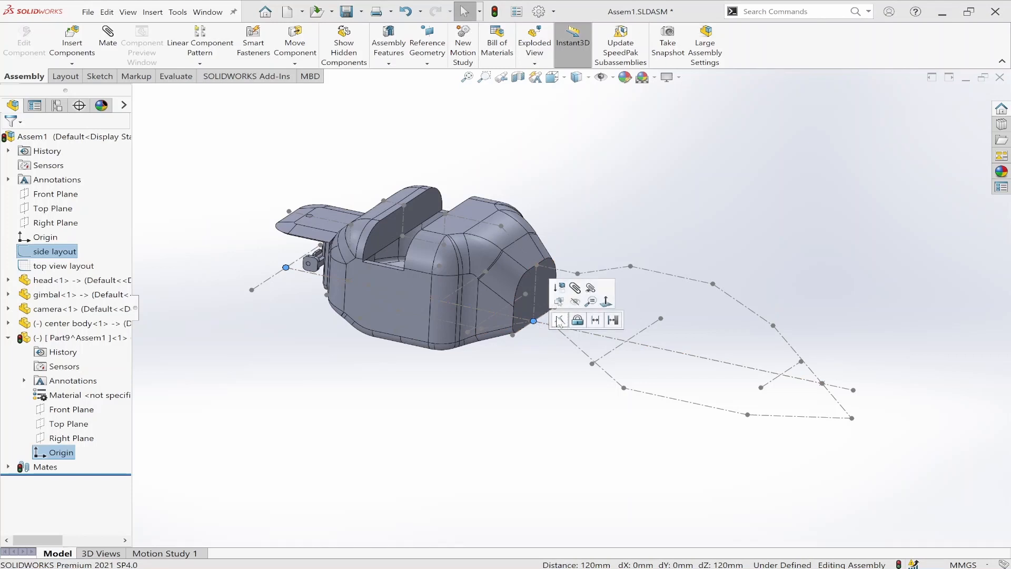
click(559, 320)
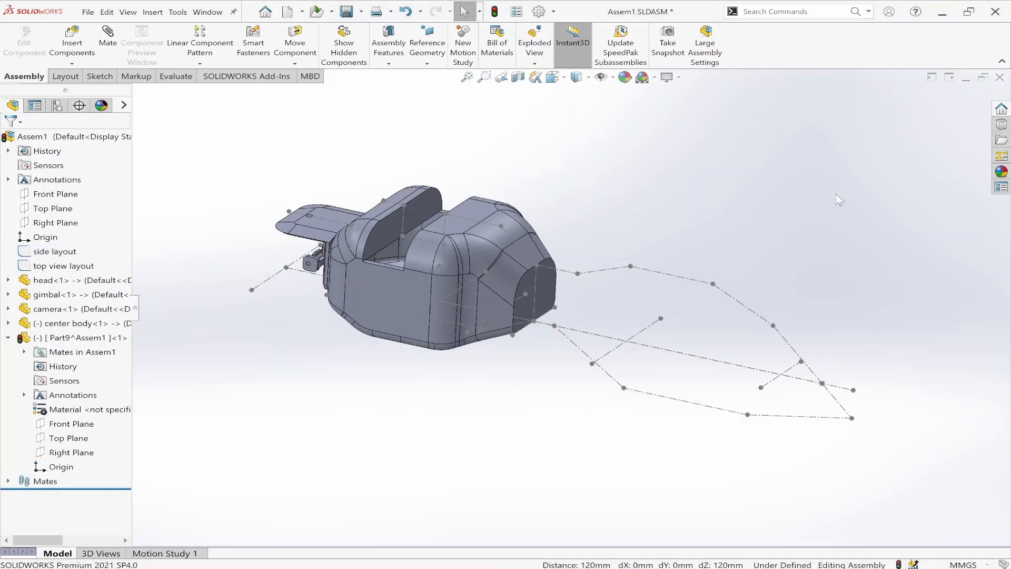
Edit the new part in the assembly context and start a sketch on its Front Plane.
click(72, 423)
middle_drag(510, 379, 414, 369)
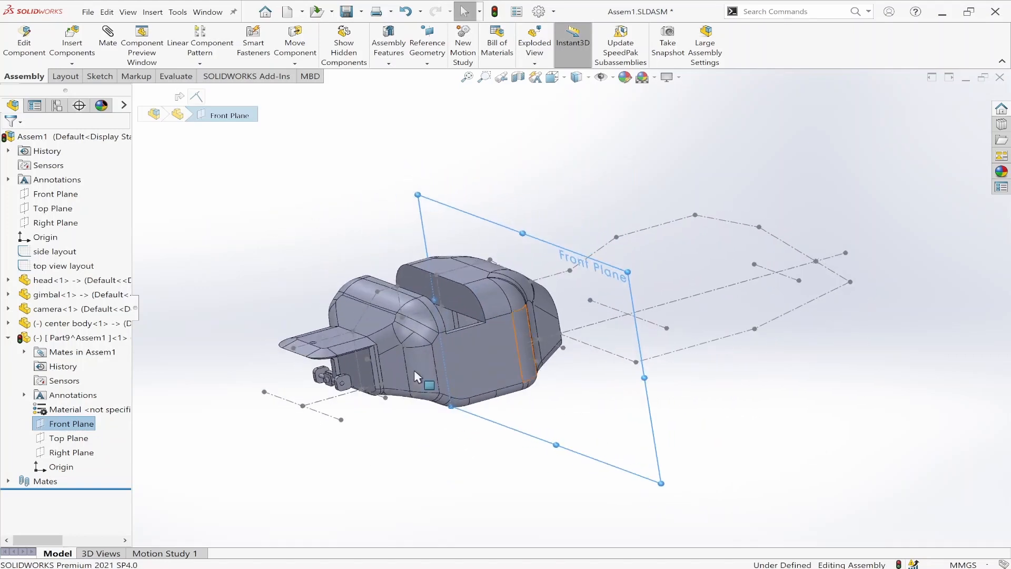
right_click(71, 426)
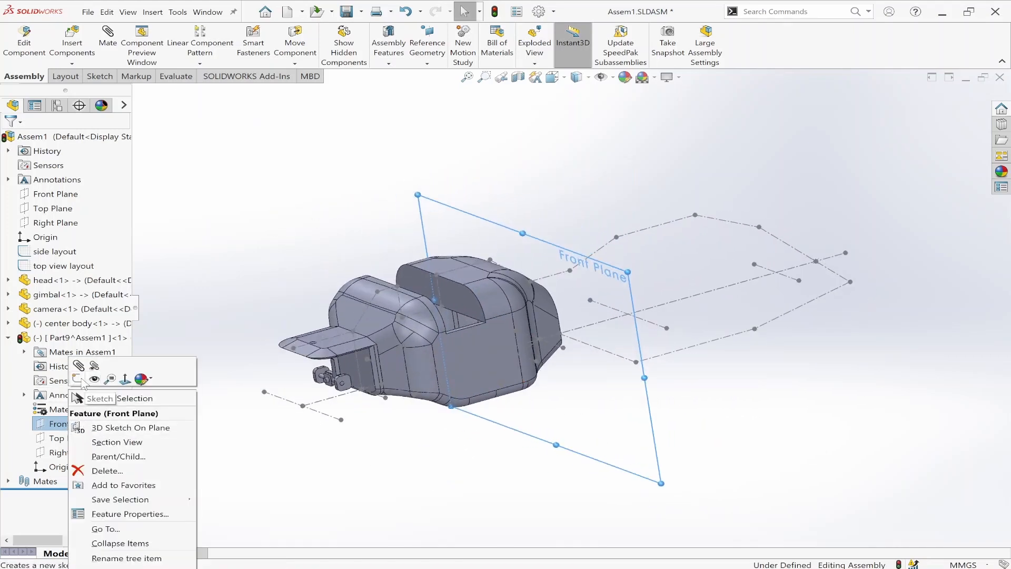
click(191, 260)
right_click(42, 337)
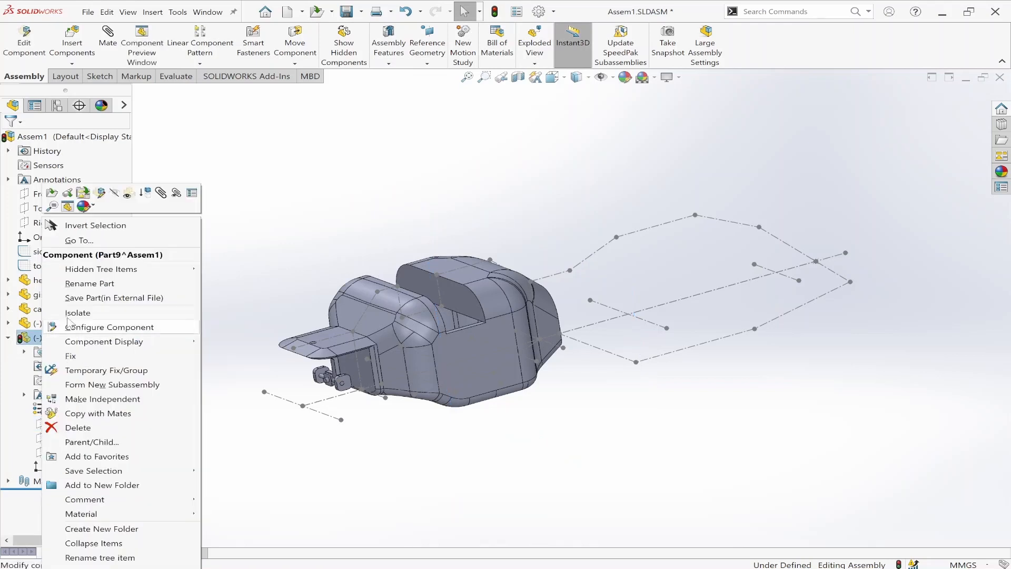
click(102, 193)
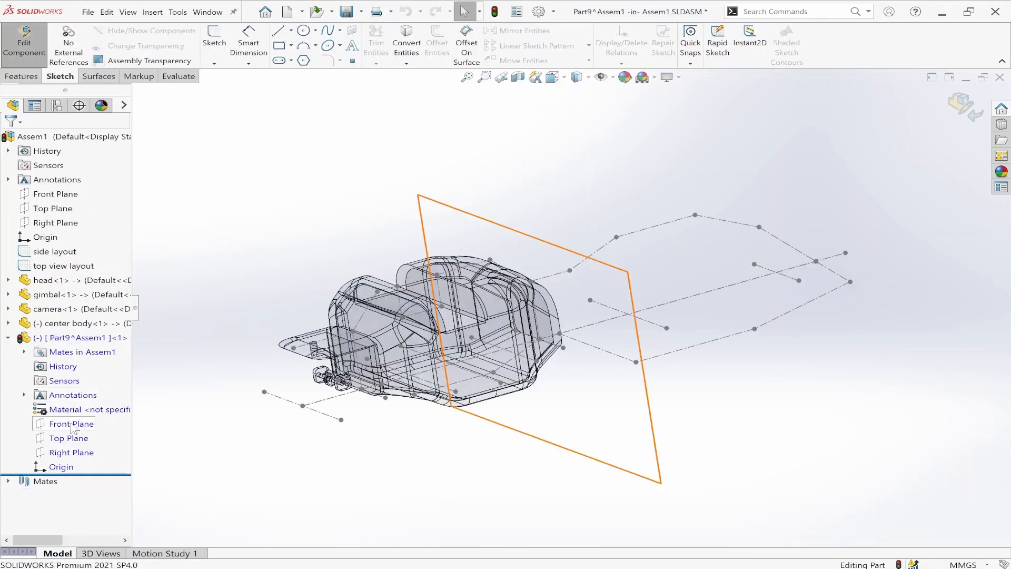
click(79, 422)
click(80, 415)
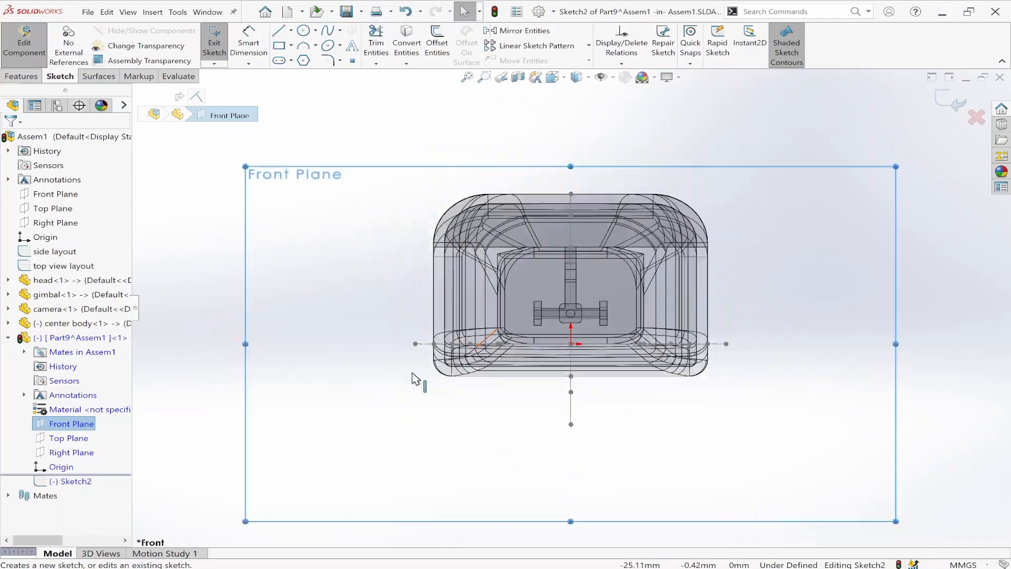
Convert the center body's rear outline edges and the top view layout line along its base into sketch entities.
middle_drag(490, 314, 533, 288)
scroll(535, 264, down, 5)
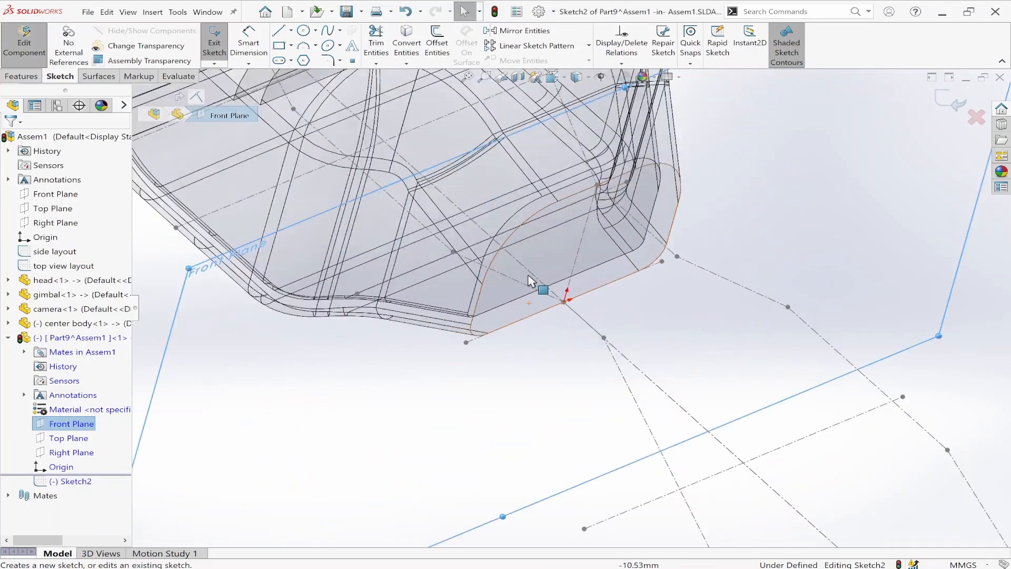
middle_drag(534, 232, 546, 212)
scroll(538, 219, down, 4)
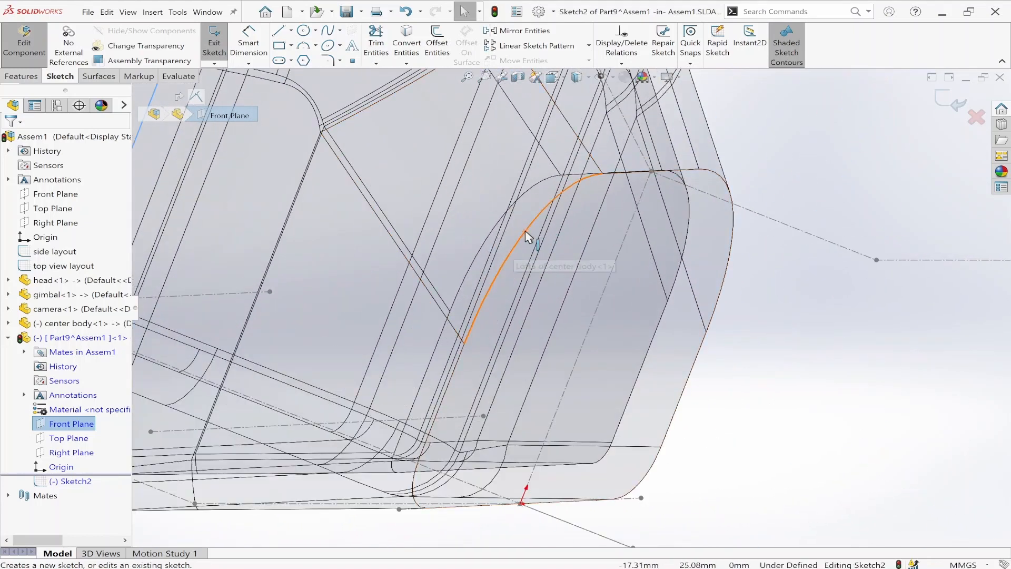
click(529, 236)
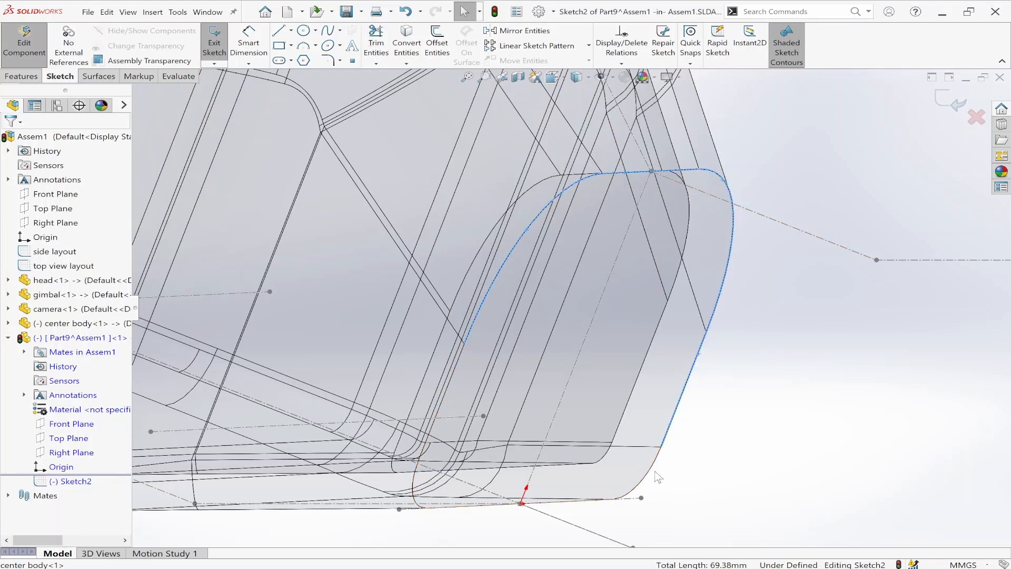
middle_drag(610, 516, 533, 449)
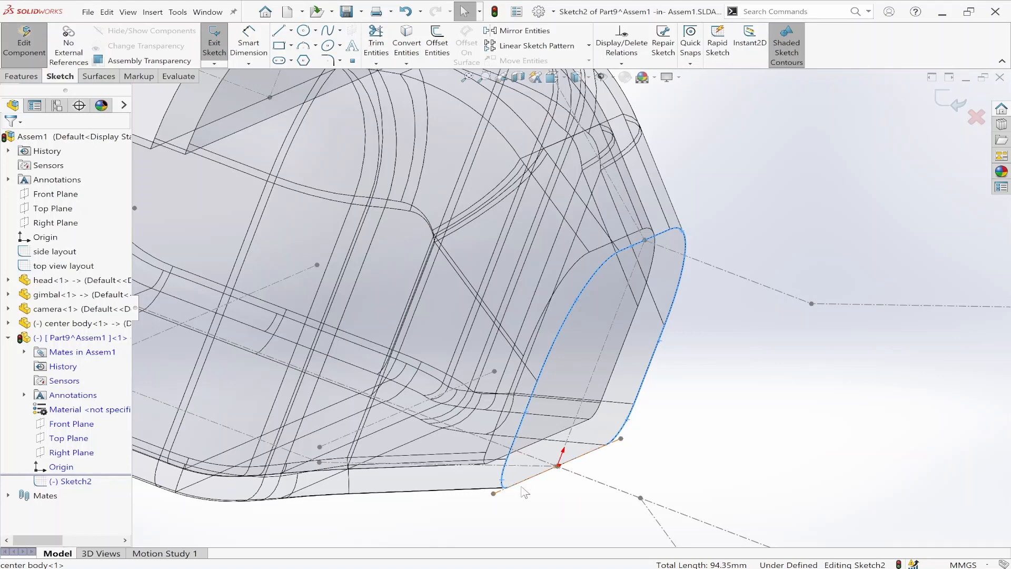
scroll(521, 489, down, 4)
middle_drag(520, 432, 535, 473)
ctrl+click(563, 471)
scroll(549, 504, up, 3)
ctrl+click(481, 428)
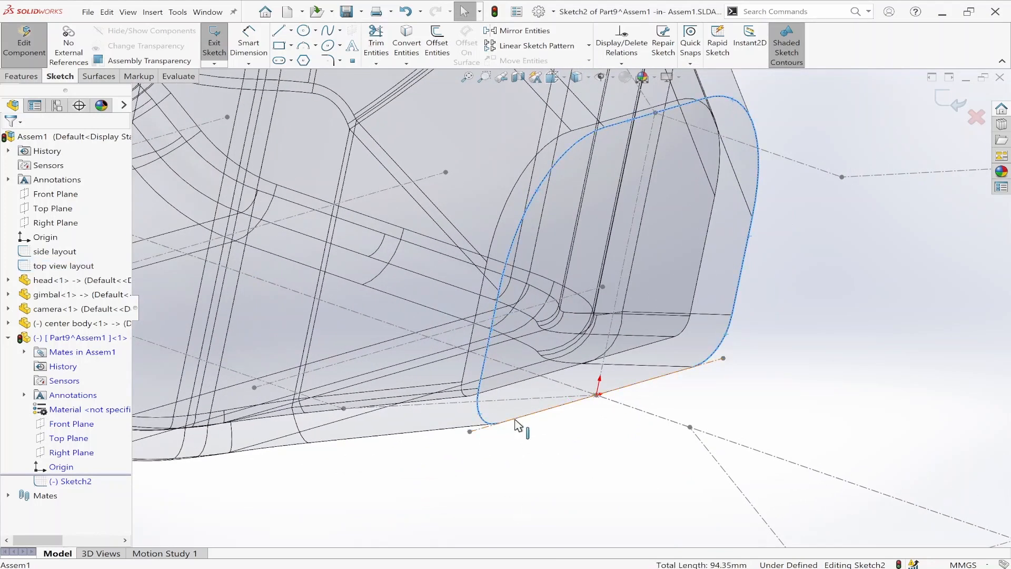
ctrl+click(518, 425)
click(399, 42)
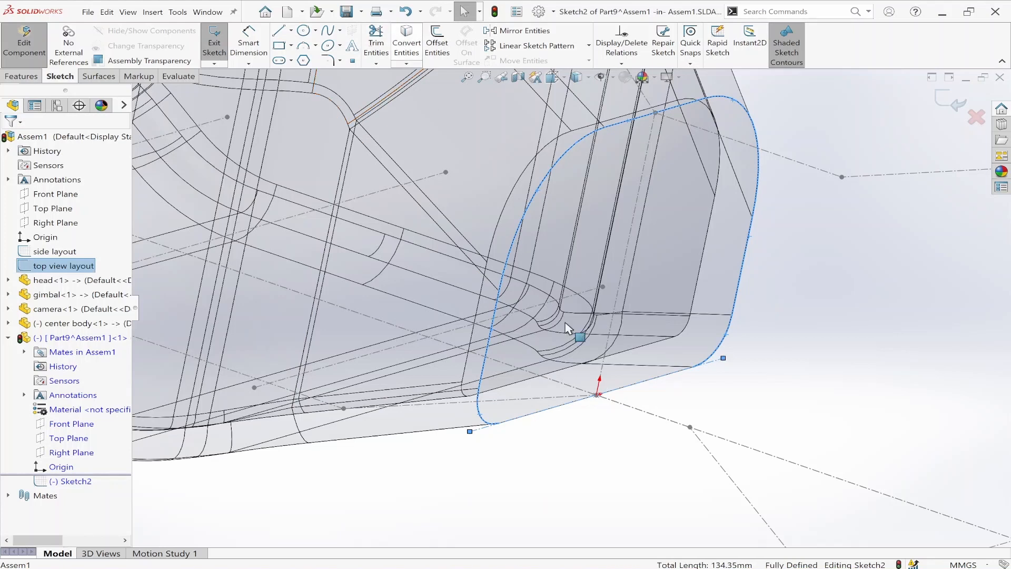
Trim both overhanging ends of the base line to close the rear profile, and exit the sketch.
scroll(548, 411, up, 5)
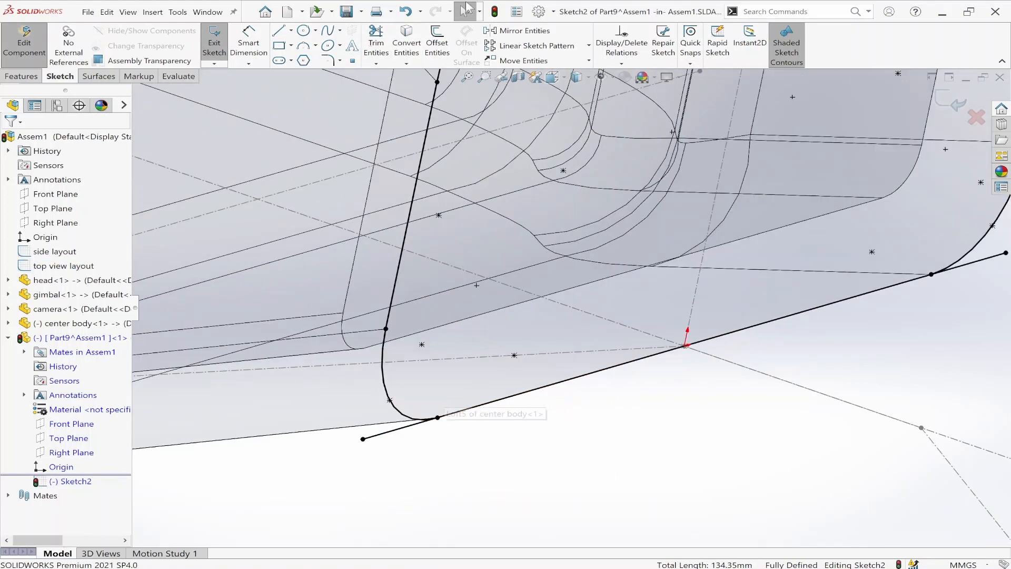
click(384, 50)
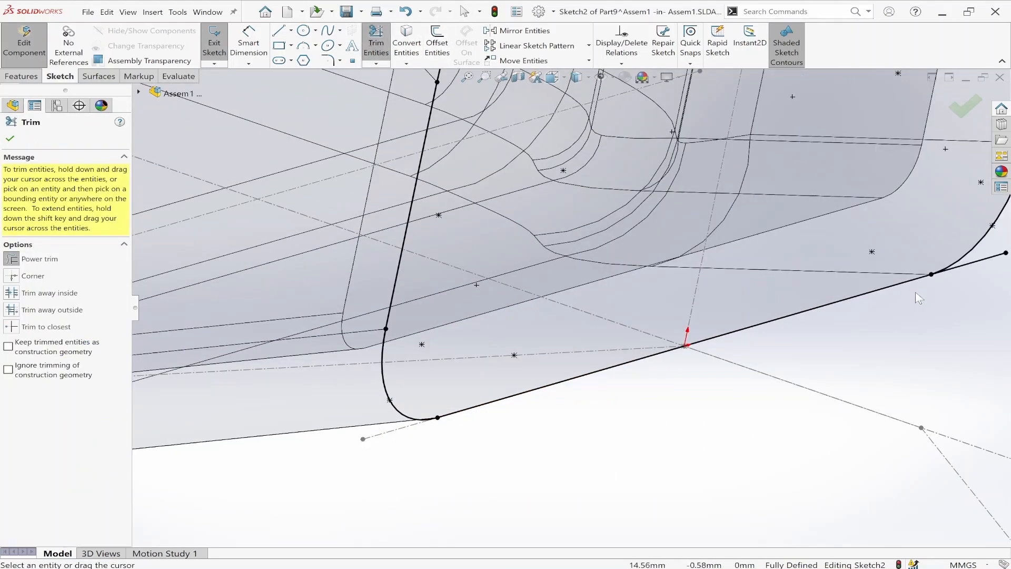
scroll(916, 294, up, 2)
click(854, 282)
middle_drag(854, 287, 860, 310)
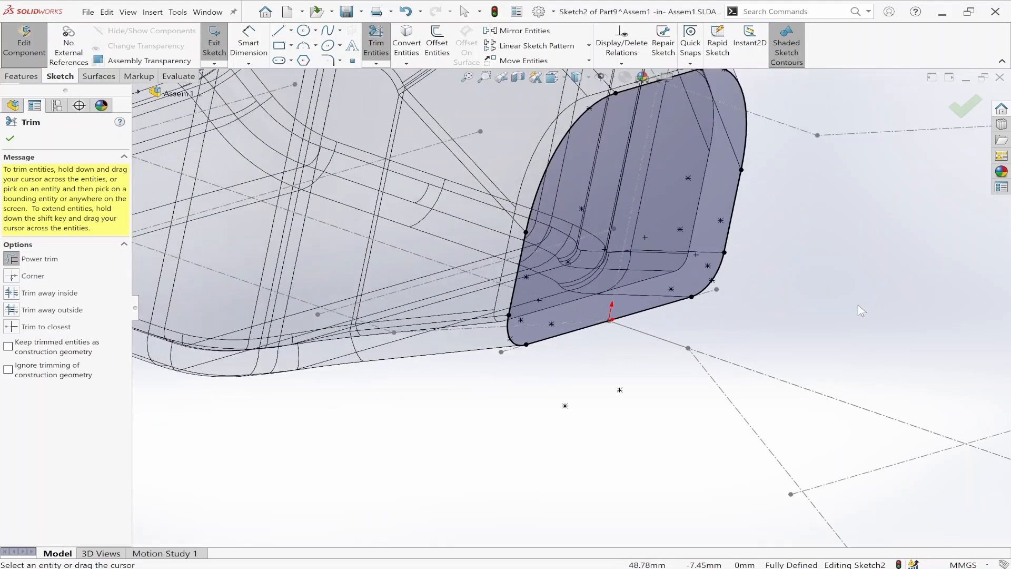
click(10, 139)
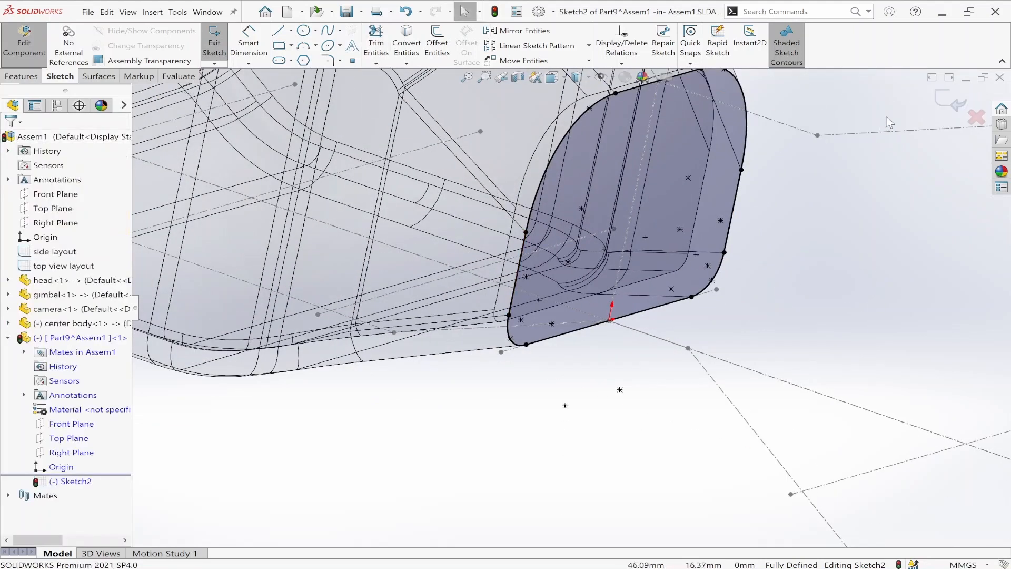
key(f)
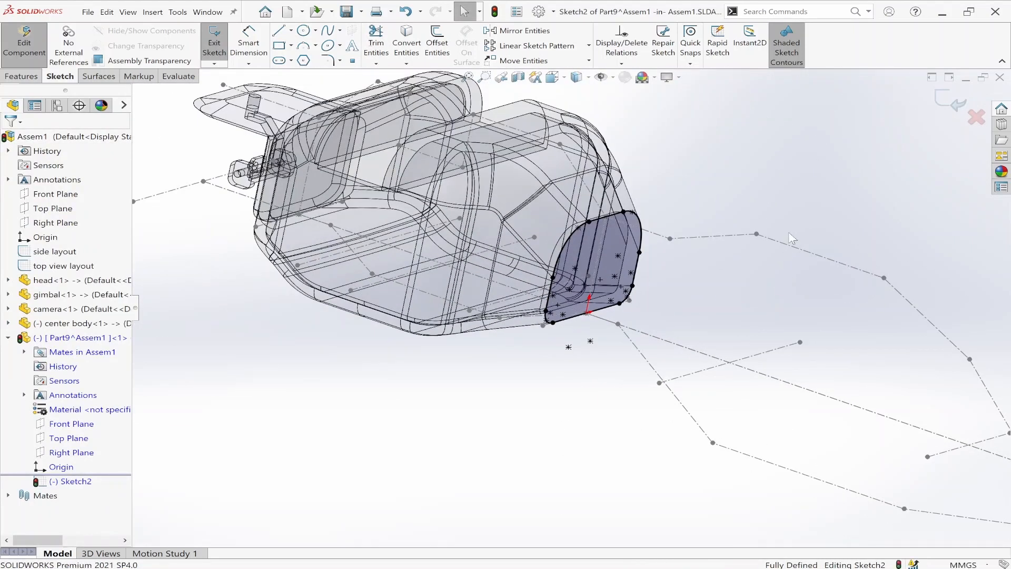
mouse_move(792, 238)
middle_down()
mouse_move(764, 196)
mouse_move(910, 117)
middle_up()
click(952, 108)
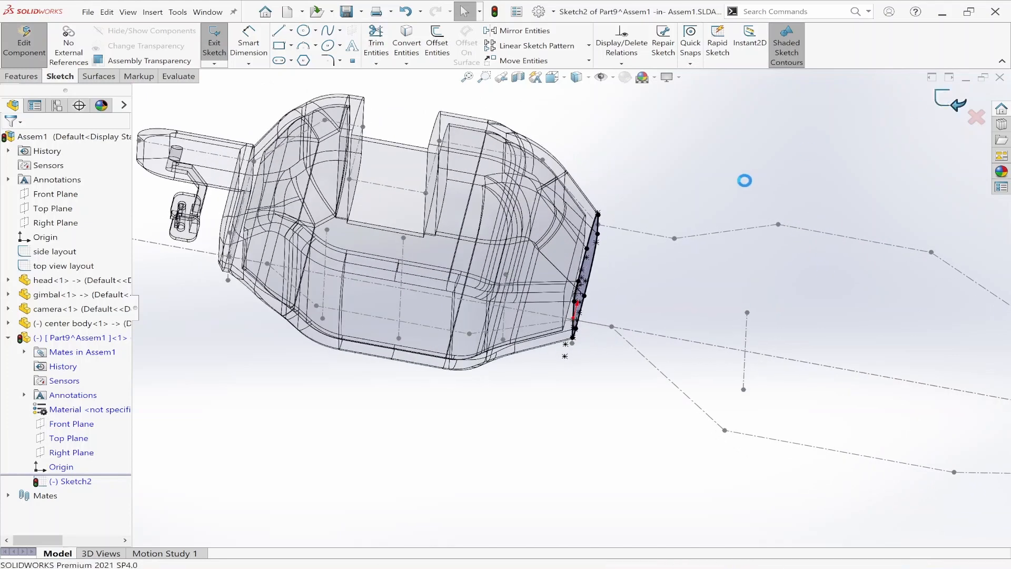
Create a reference plane parallel to the new part's Front Plane through the lower side layout vertex behind the body.
scroll(643, 299, up, 2)
mouse_move(644, 298)
middle_down()
mouse_move(725, 242)
mouse_move(707, 450)
mouse_move(707, 403)
mouse_move(585, 345)
mouse_move(582, 422)
middle_up()
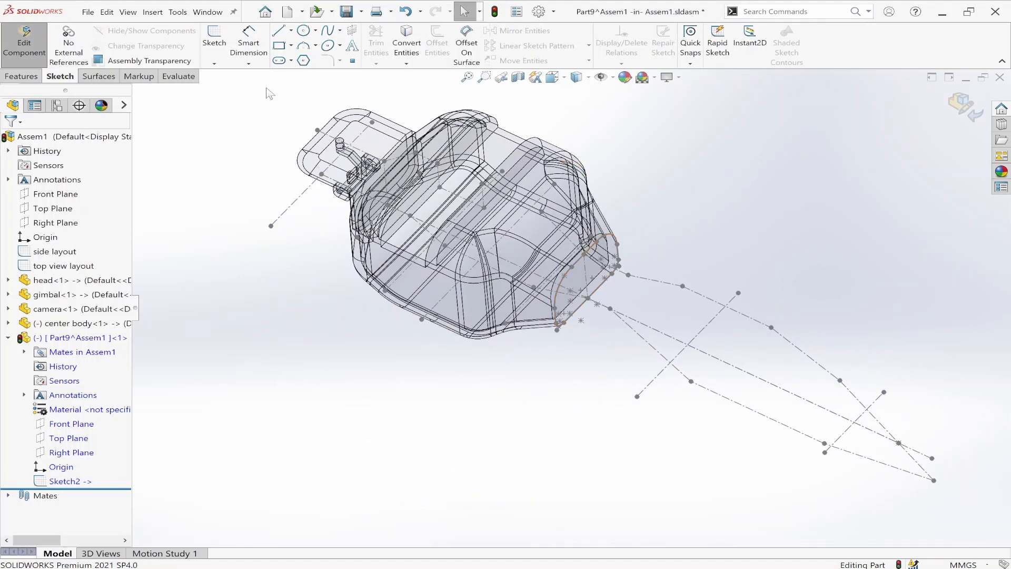
click(14, 78)
click(710, 64)
click(717, 79)
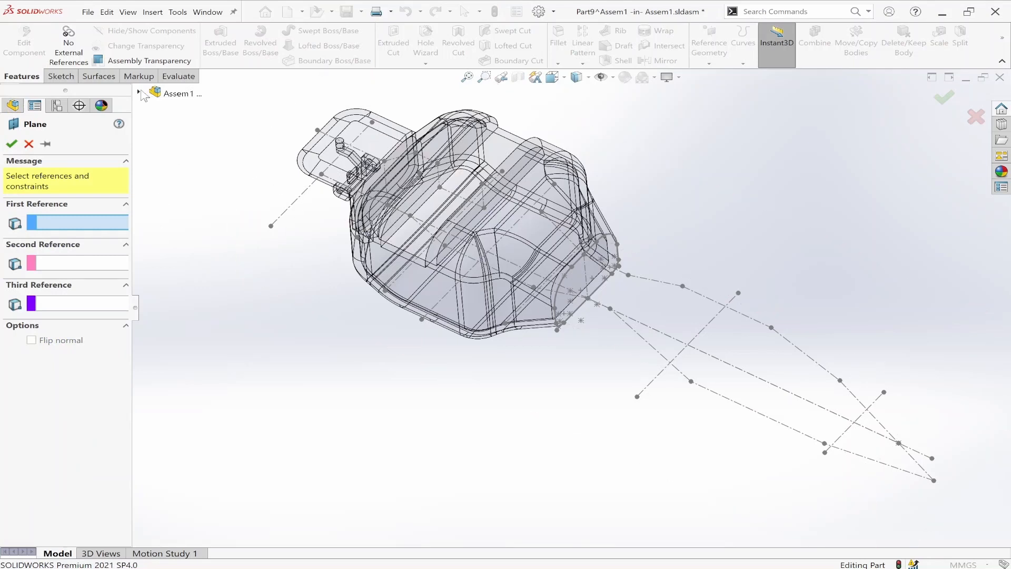
click(139, 93)
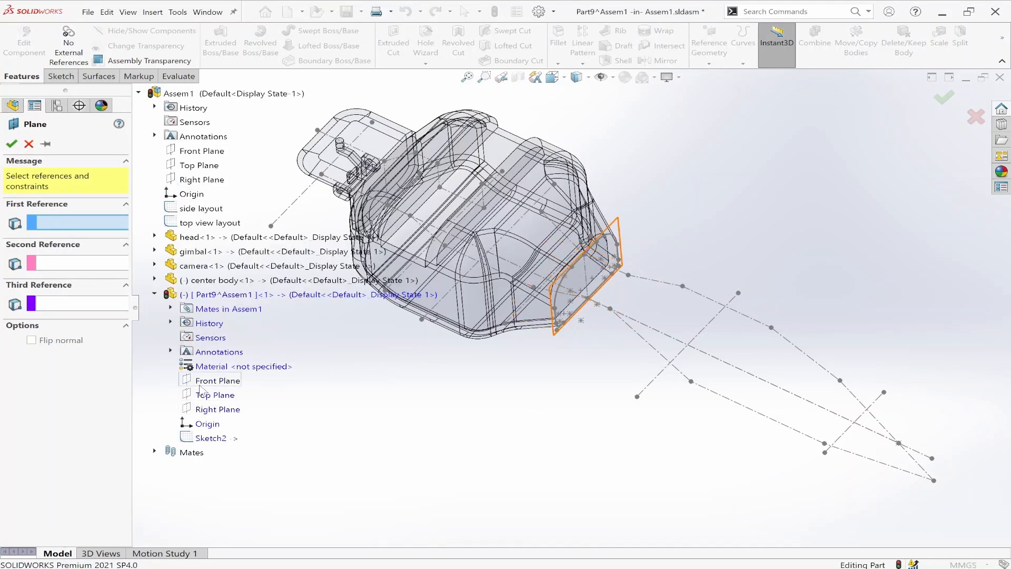
click(200, 384)
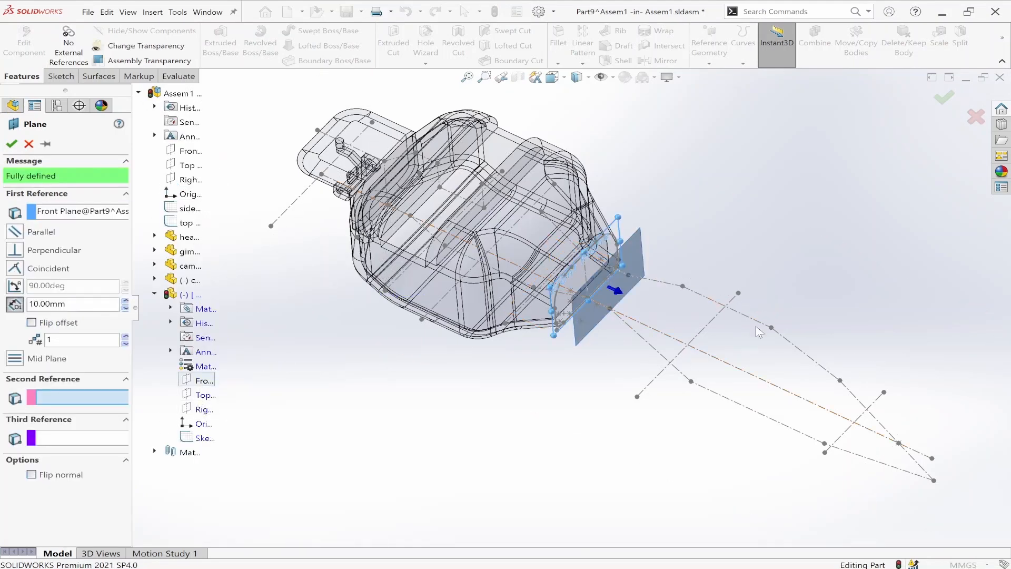
middle_drag(758, 332, 685, 404)
click(679, 392)
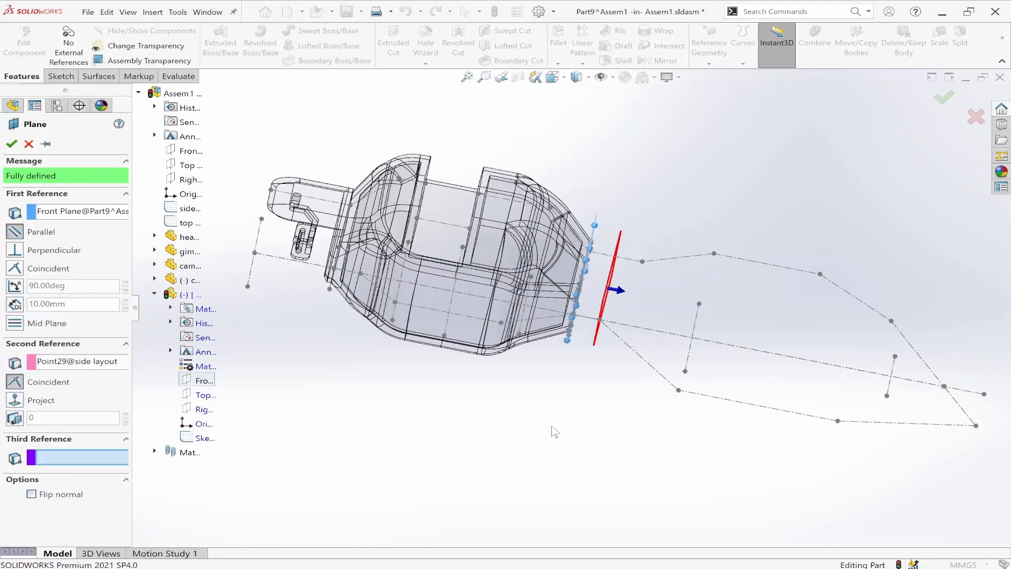
click(11, 144)
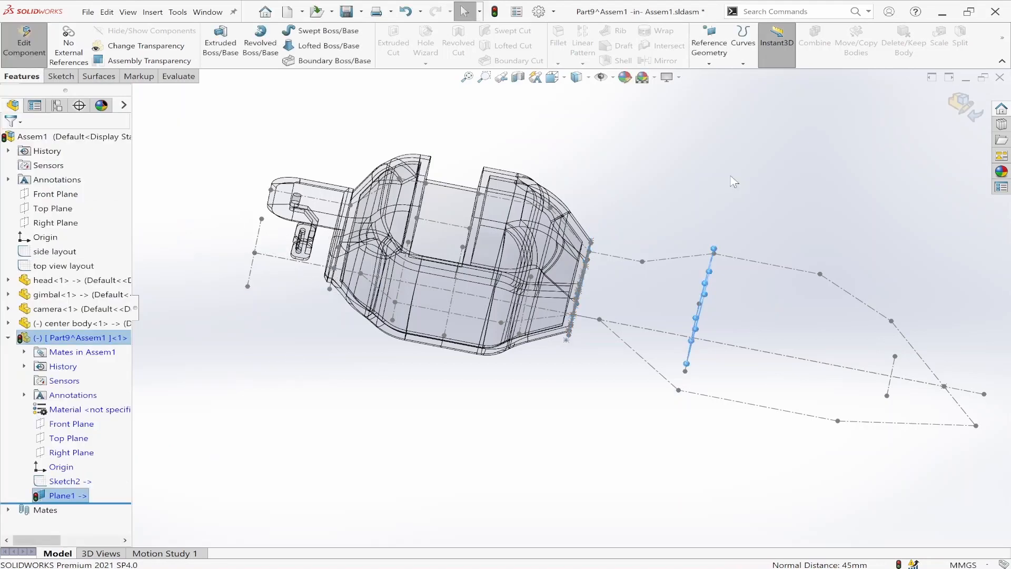
Start a sketch on the new plane and draw a corner rectangle about 68 by 70 mm beside the body.
mouse_move(703, 384)
middle_down()
mouse_move(695, 347)
mouse_move(463, 388)
middle_up()
click(90, 496)
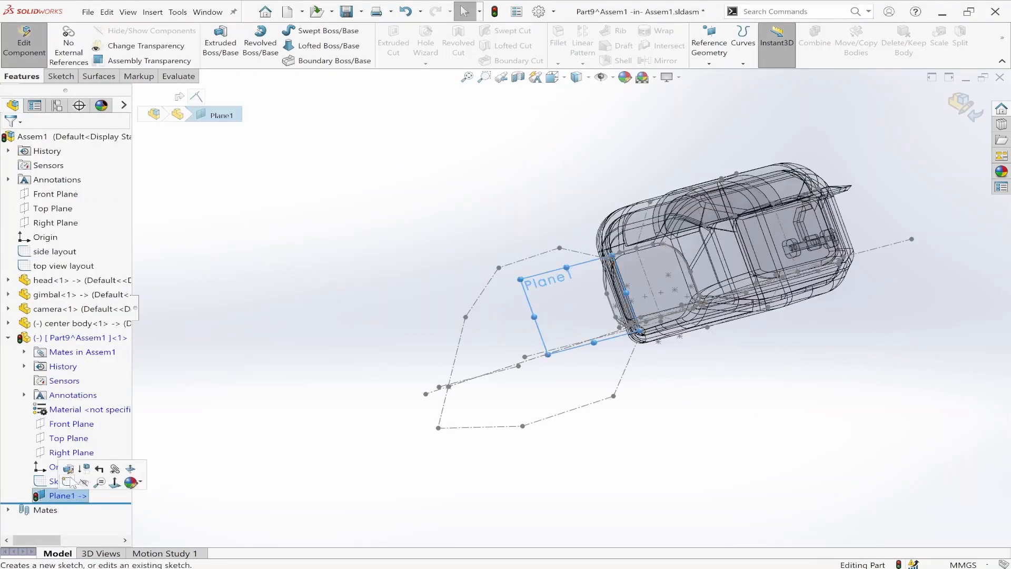
click(70, 485)
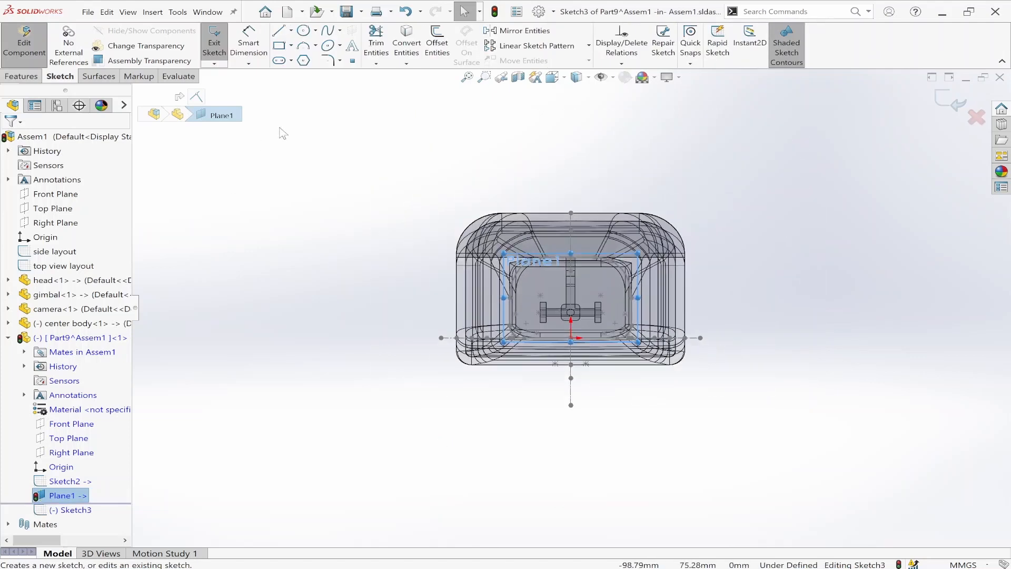
click(279, 47)
click(232, 237)
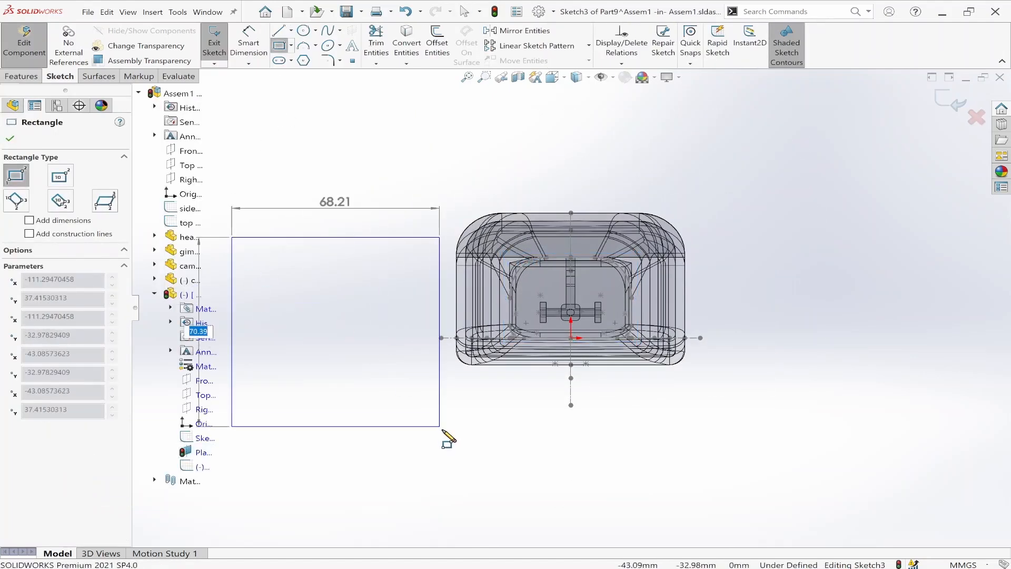
click(442, 429)
key(Escape)
Draw a vertical construction line about 24 mm long upward from the origin in the rectangle sketch.
mouse_move(417, 440)
middle_down()
mouse_move(387, 346)
mouse_move(420, 379)
mouse_move(439, 424)
middle_up()
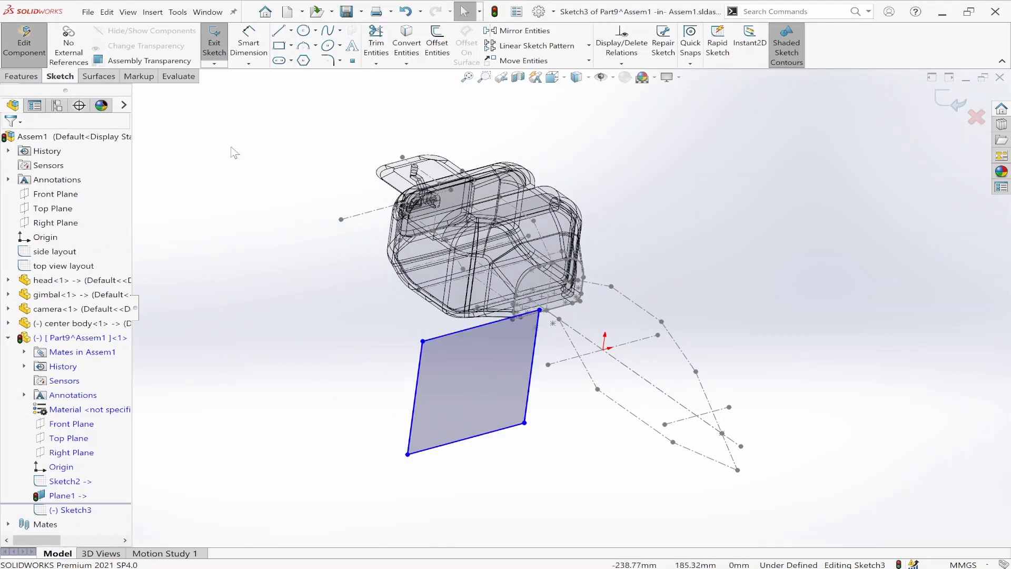
click(290, 31)
click(309, 56)
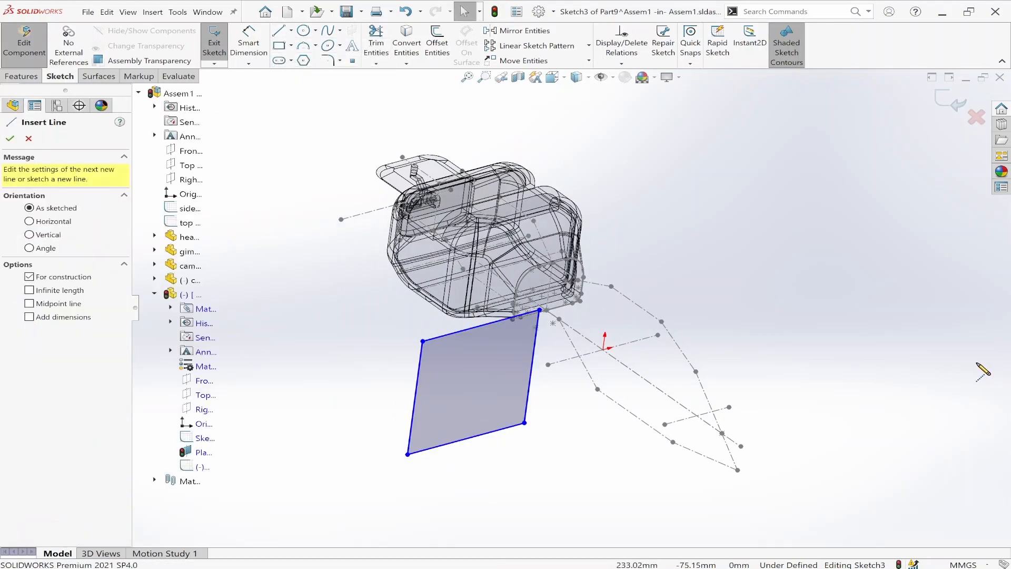
click(603, 349)
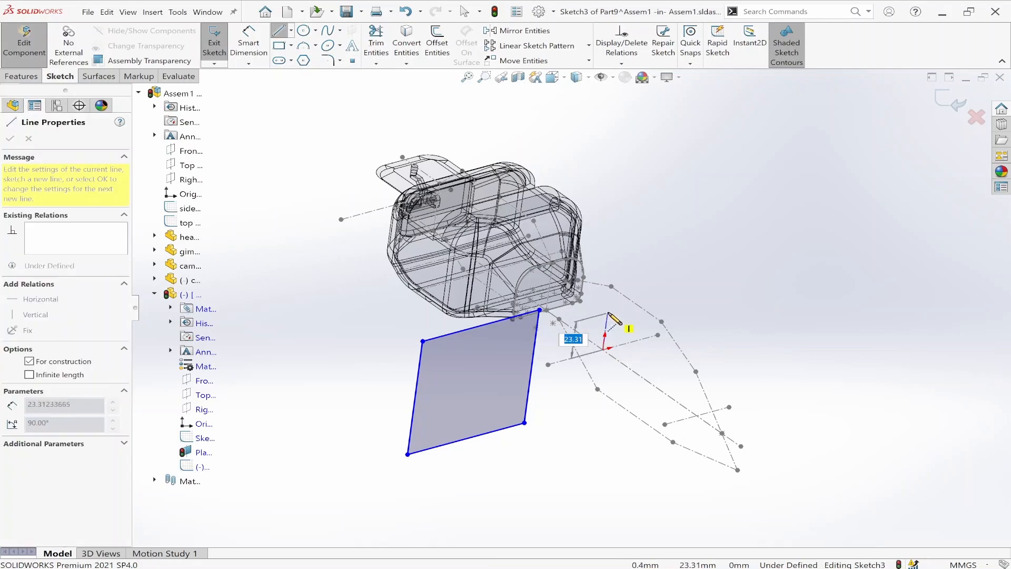
click(608, 312)
key(Escape)
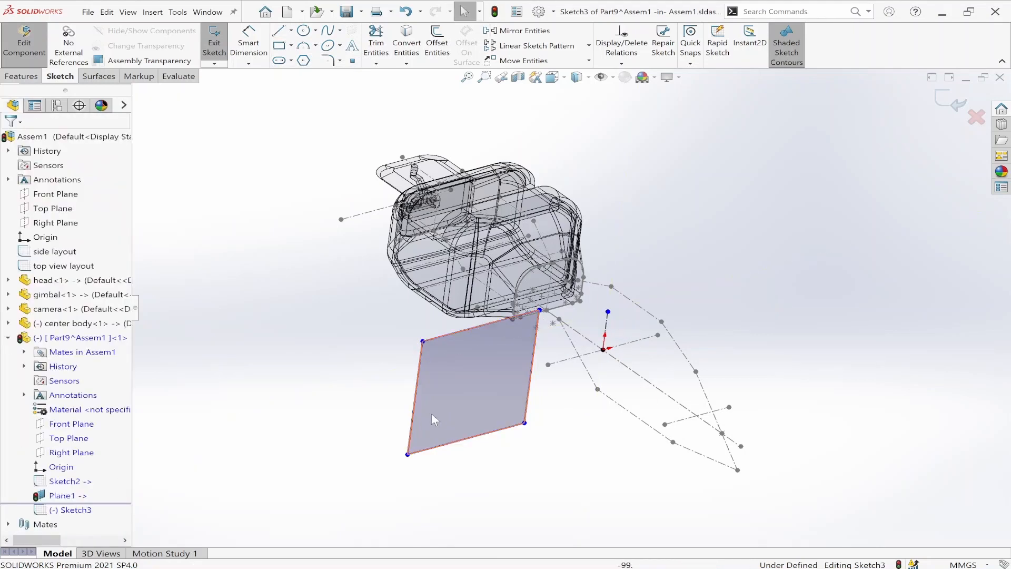
Make the rectangle's two vertical sides symmetric about the vertical construction line.
click(413, 421)
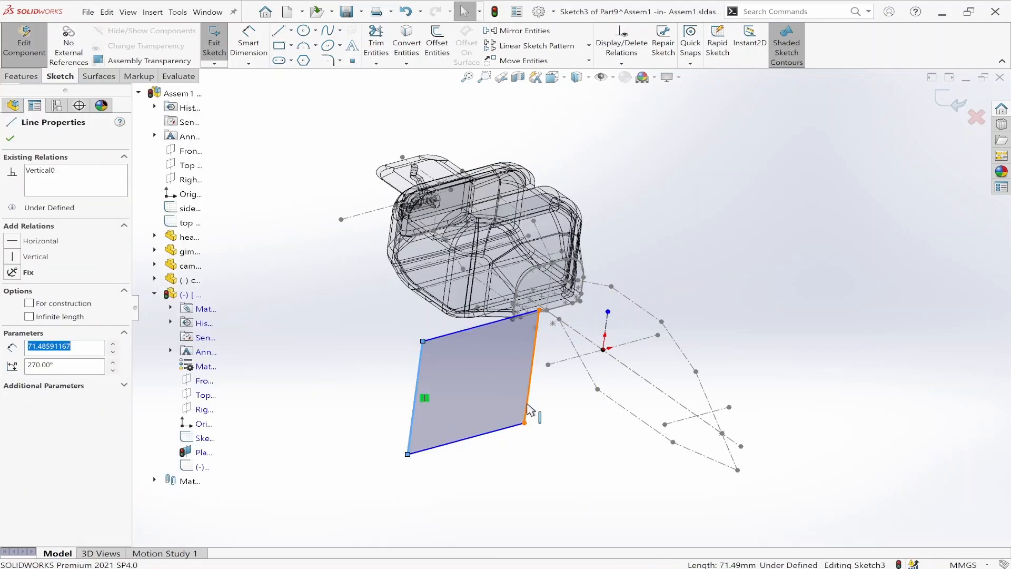
ctrl+click(527, 412)
ctrl+click(606, 329)
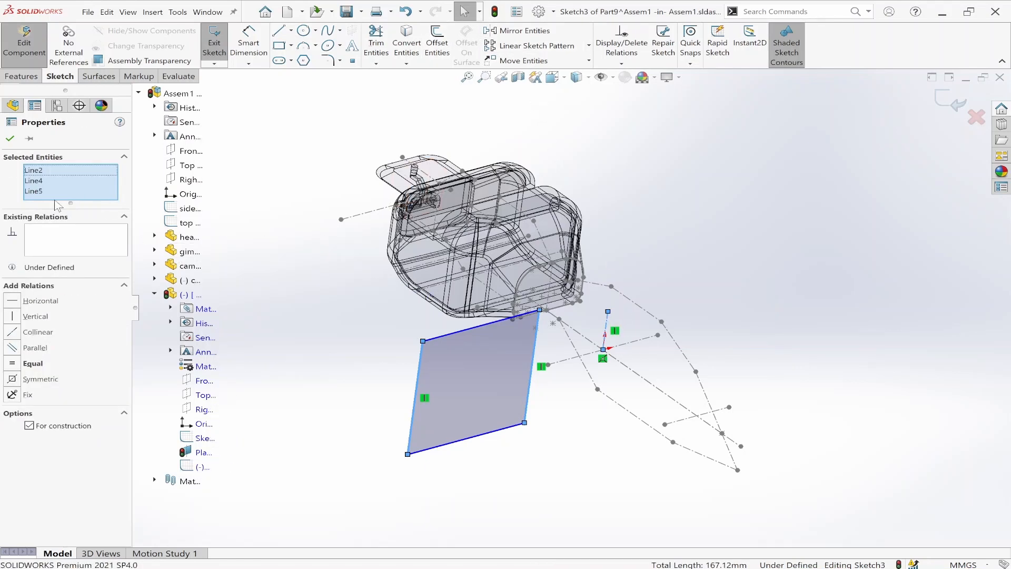
right_click(46, 194)
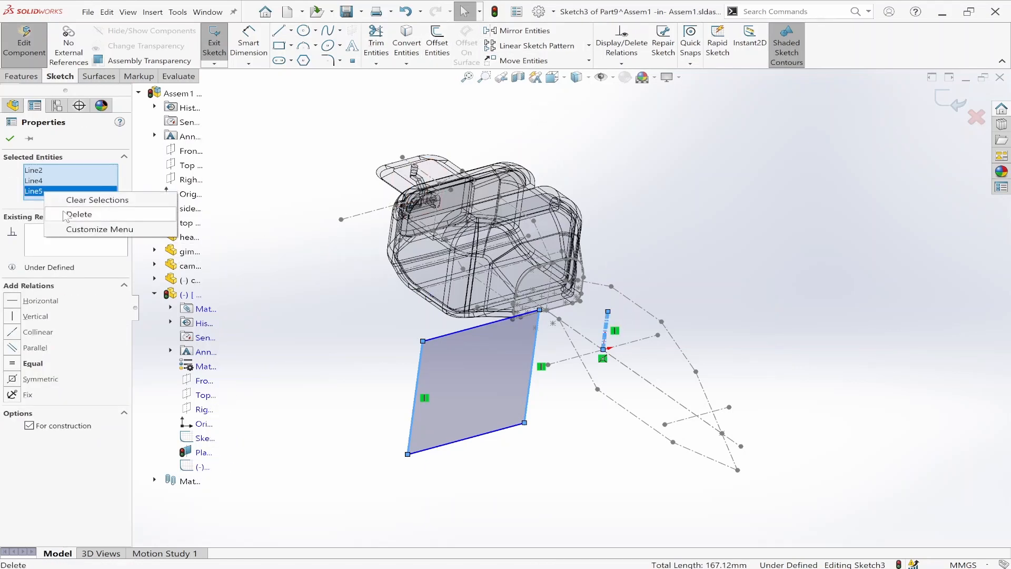
click(64, 214)
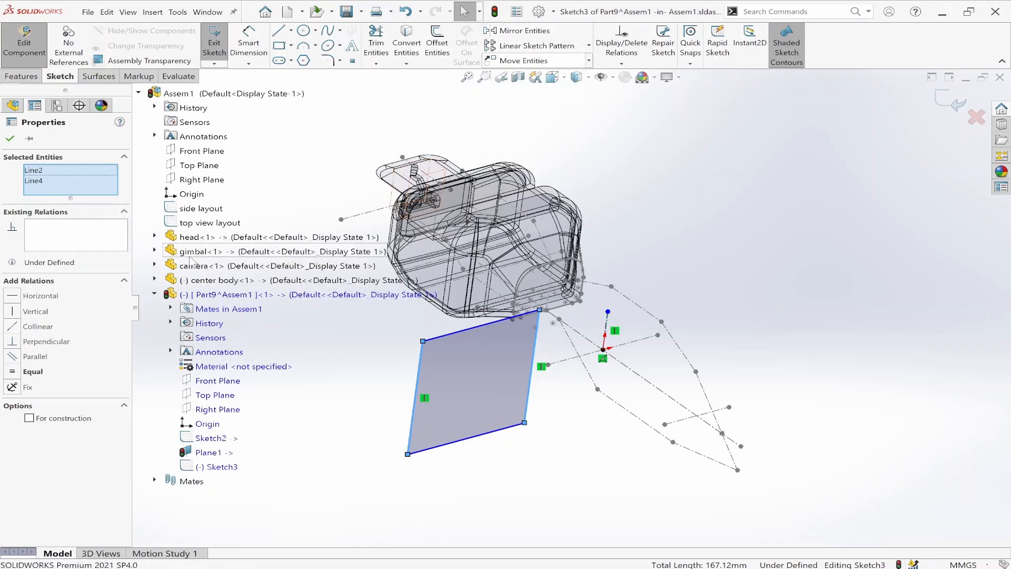
click(611, 325)
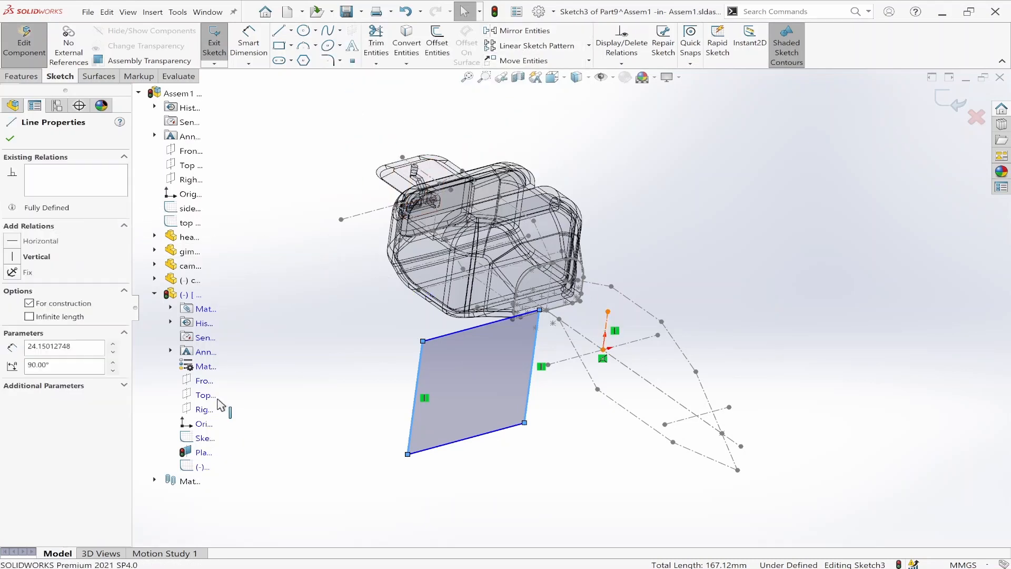
click(20, 379)
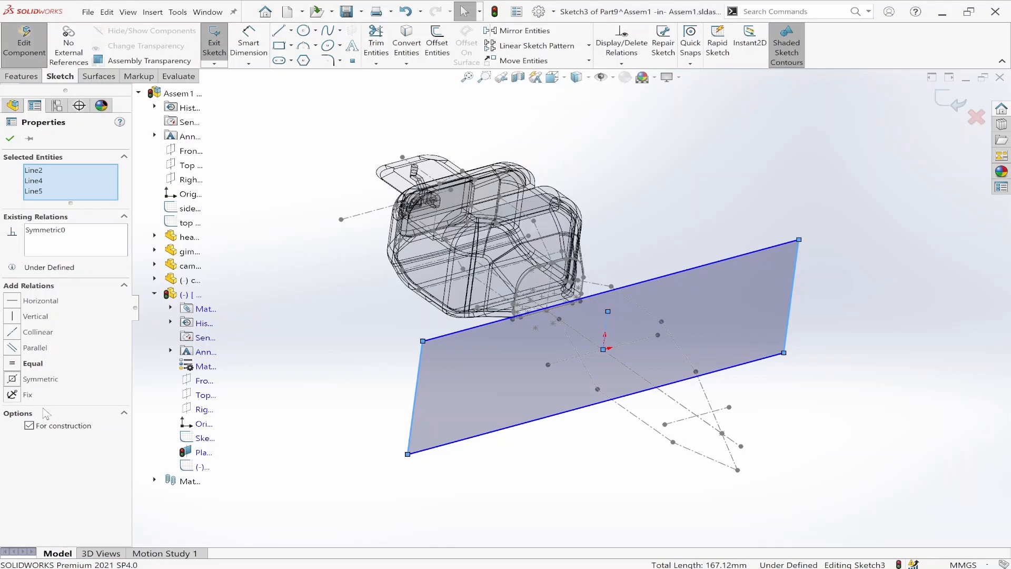
click(342, 354)
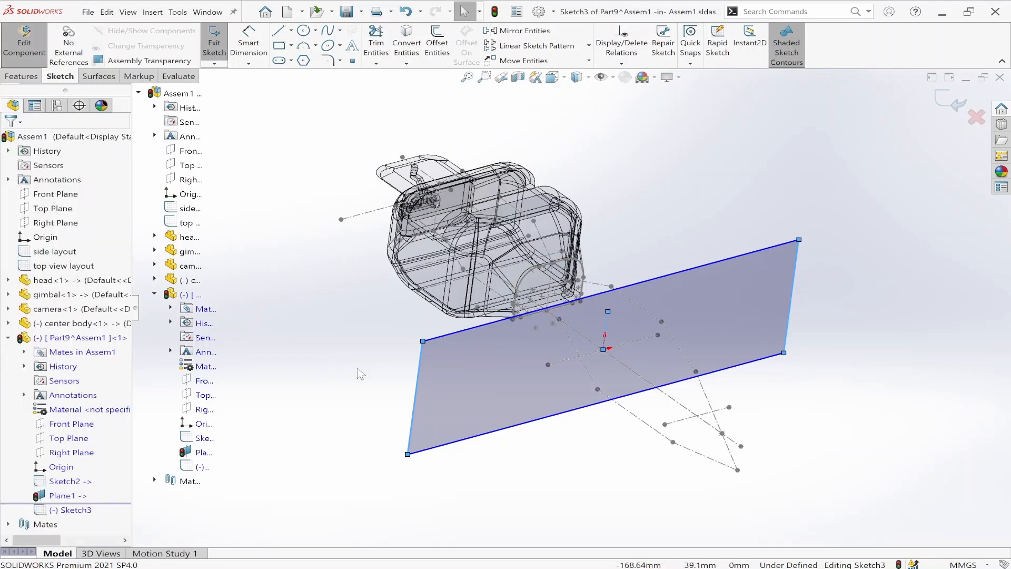
Make the rectangle's bottom edge coincident with the lower side layout vertex on the sketch plane.
click(595, 403)
middle_drag(551, 469, 598, 465)
ctrl+click(595, 390)
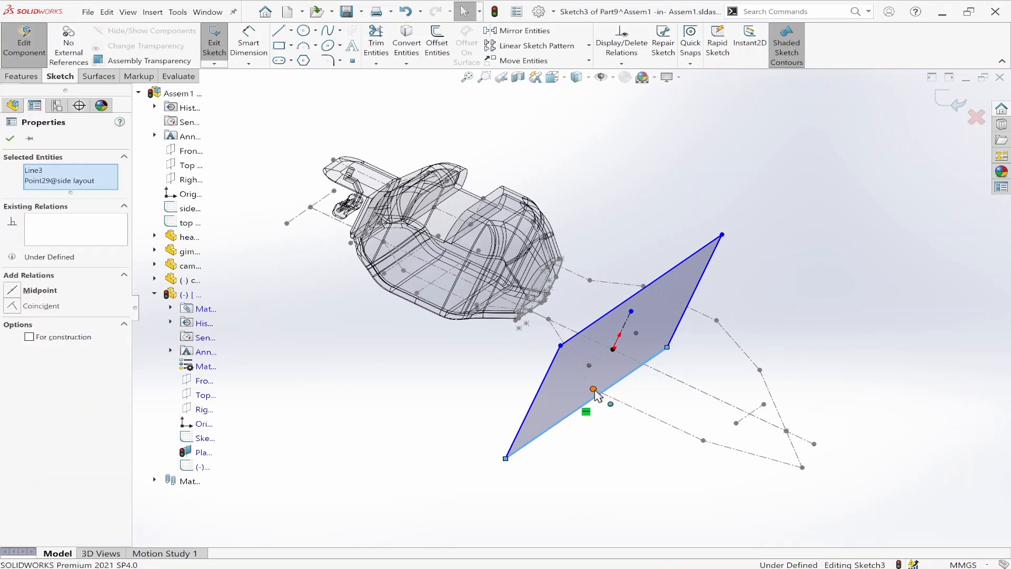
click(616, 367)
click(360, 409)
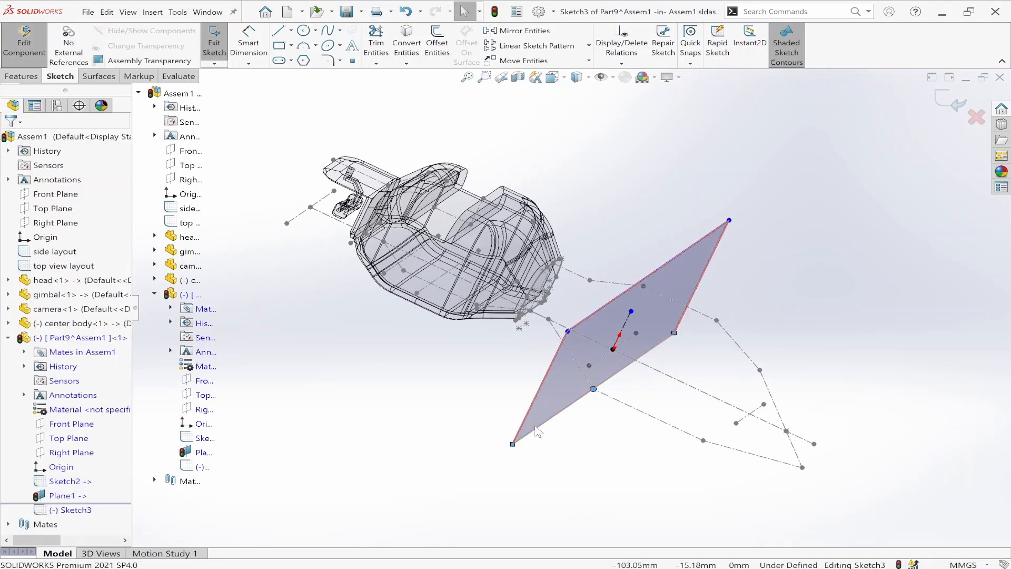
Make the rectangle's top edge coincident with the endpoint of the side layout's upper line just below it.
middle_drag(635, 424, 647, 289)
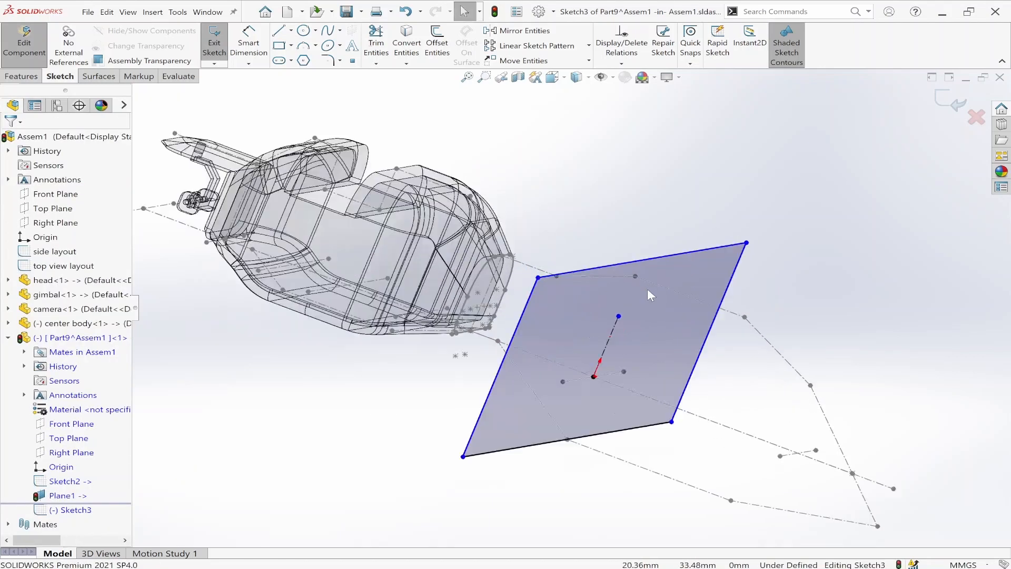
scroll(651, 258, down, 3)
click(652, 249)
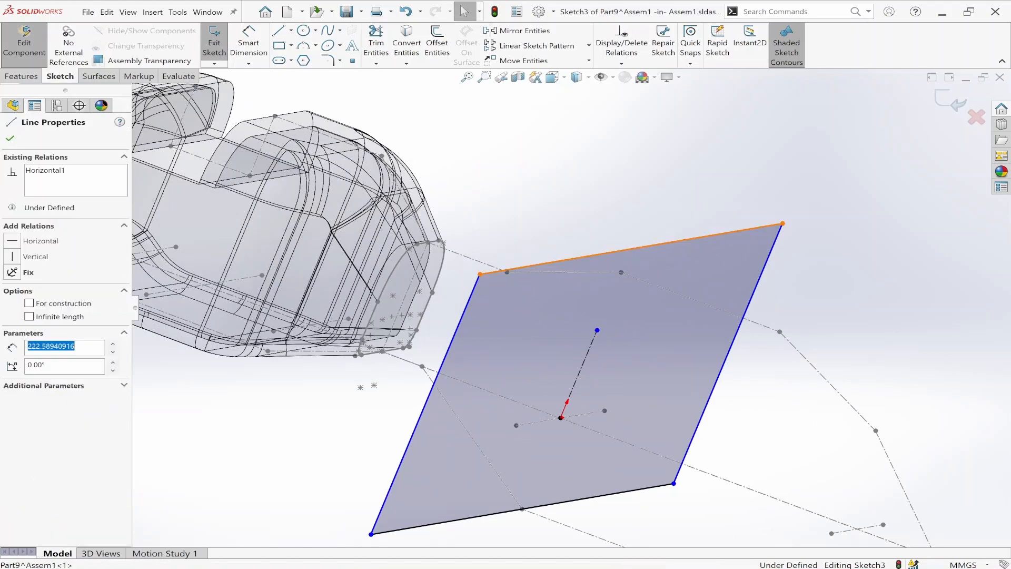
ctrl+click(623, 275)
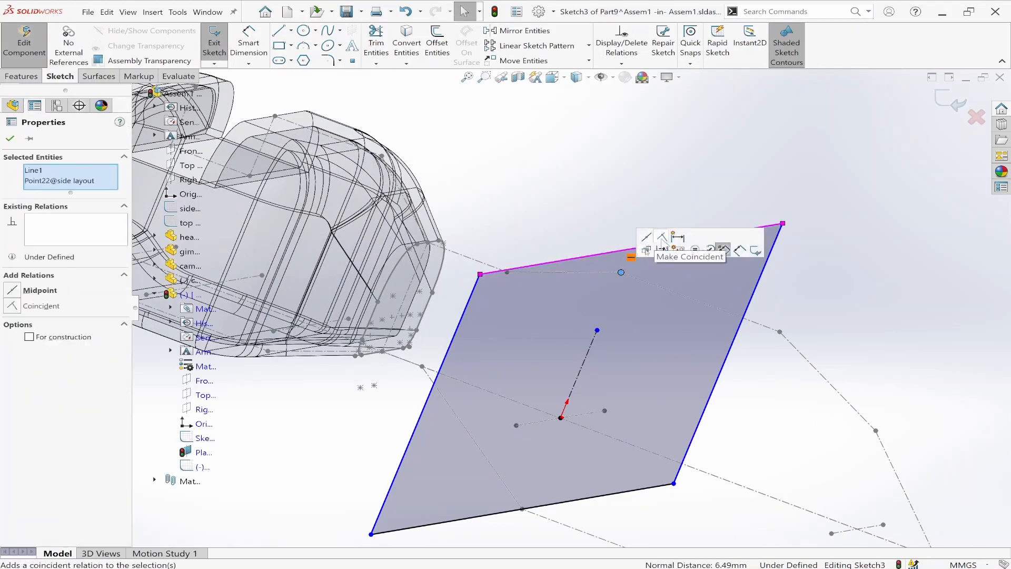
click(649, 237)
click(572, 183)
Make one vertical side of the rectangle coincident with the endpoint of the top view layout's cross line, and exit the sketch.
scroll(779, 441, up, 3)
middle_drag(555, 397, 512, 421)
click(405, 393)
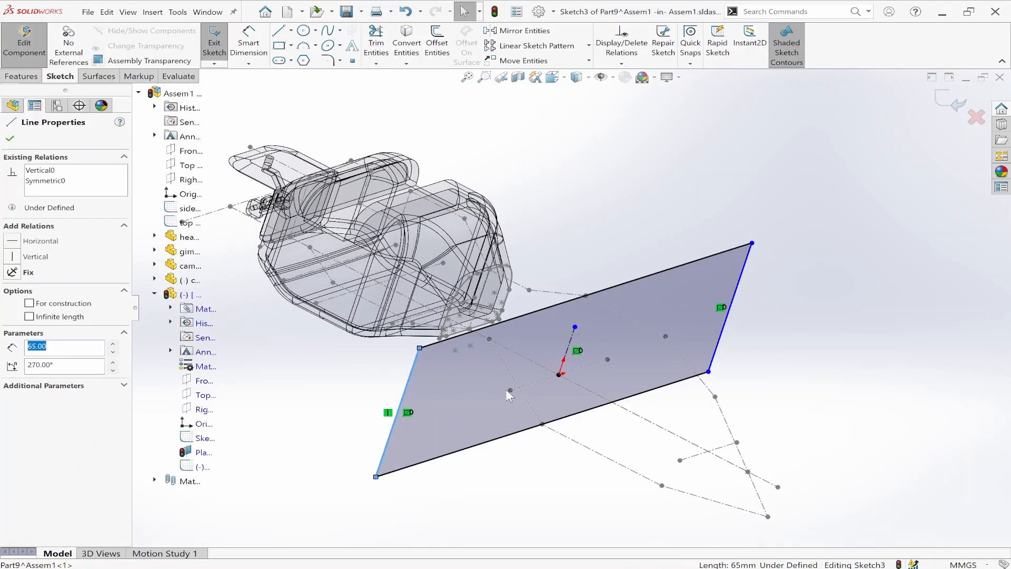
ctrl+click(510, 391)
click(548, 355)
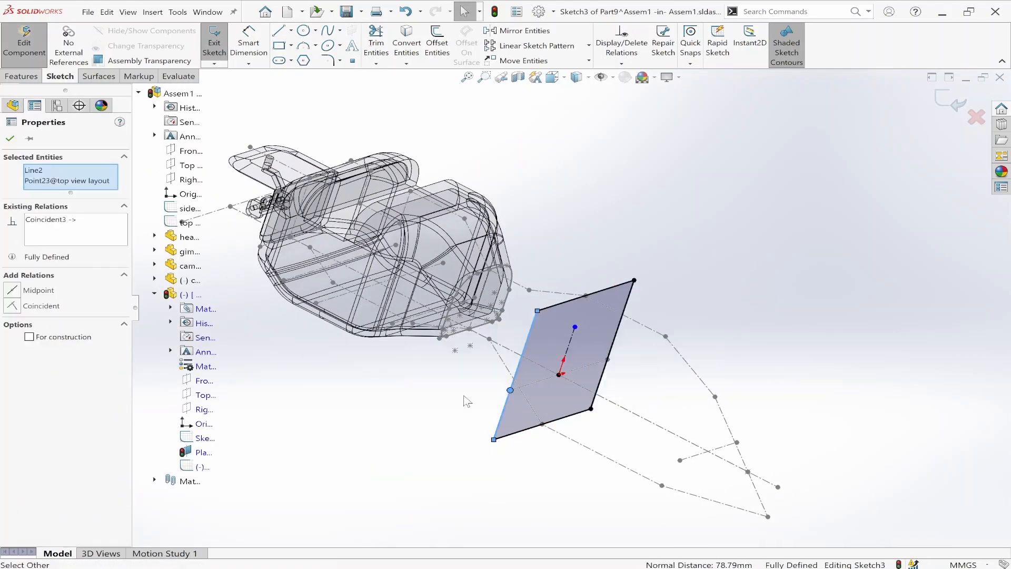
click(395, 426)
mouse_move(396, 426)
middle_down()
mouse_move(477, 459)
mouse_move(609, 476)
mouse_move(521, 444)
mouse_move(677, 355)
middle_up()
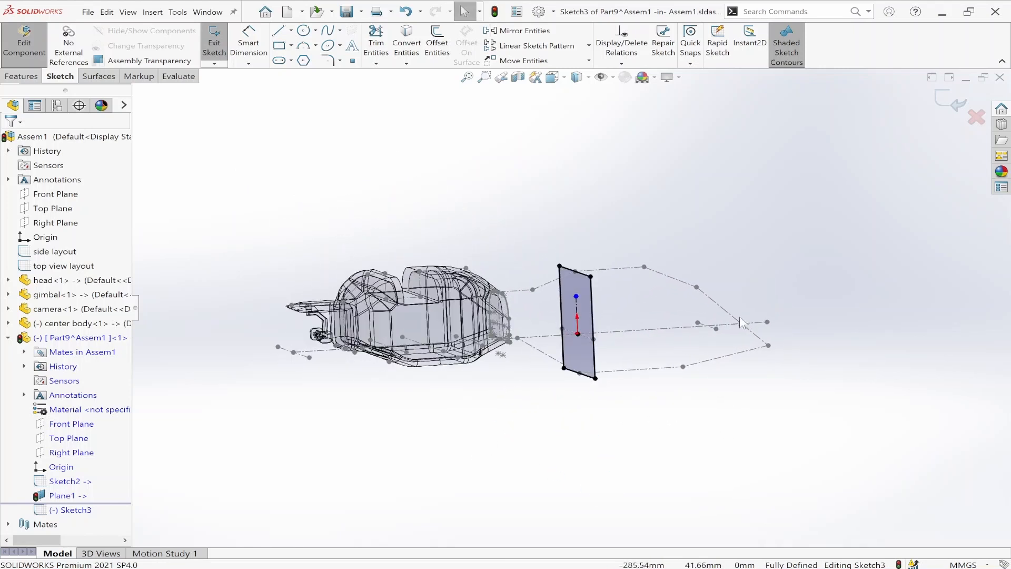
click(957, 98)
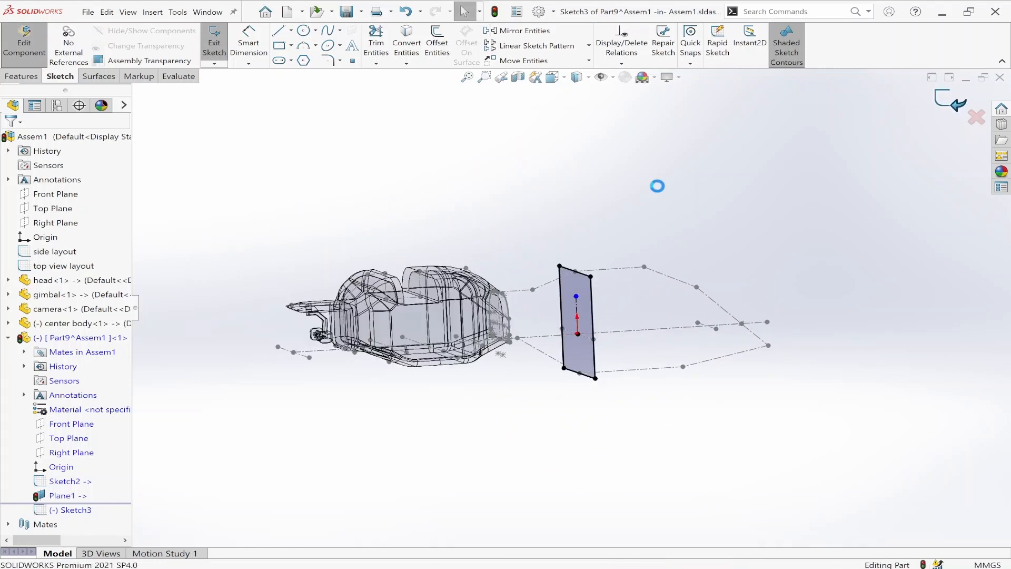
Create a reference plane parallel to the new part's Front Plane through the endpoint of the rearmost cross line in the top view layout.
mouse_move(682, 297)
middle_down()
mouse_move(659, 264)
mouse_move(574, 280)
middle_up()
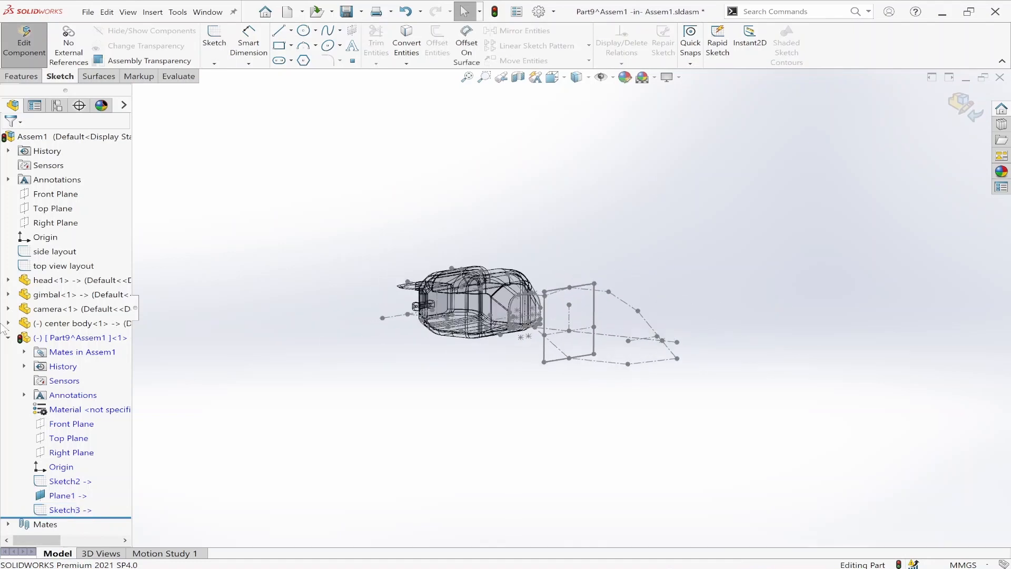
click(7, 78)
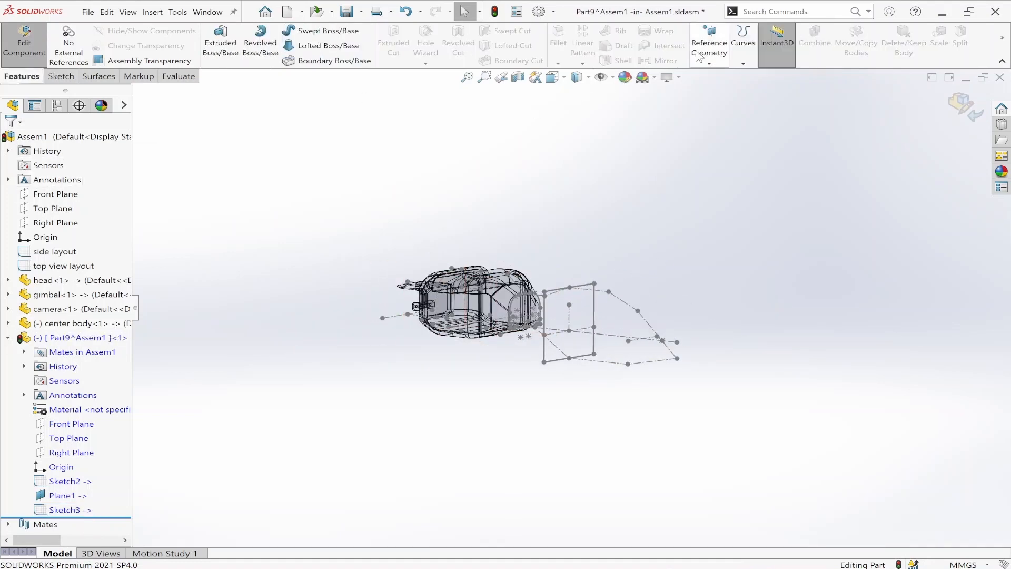
click(709, 47)
click(722, 79)
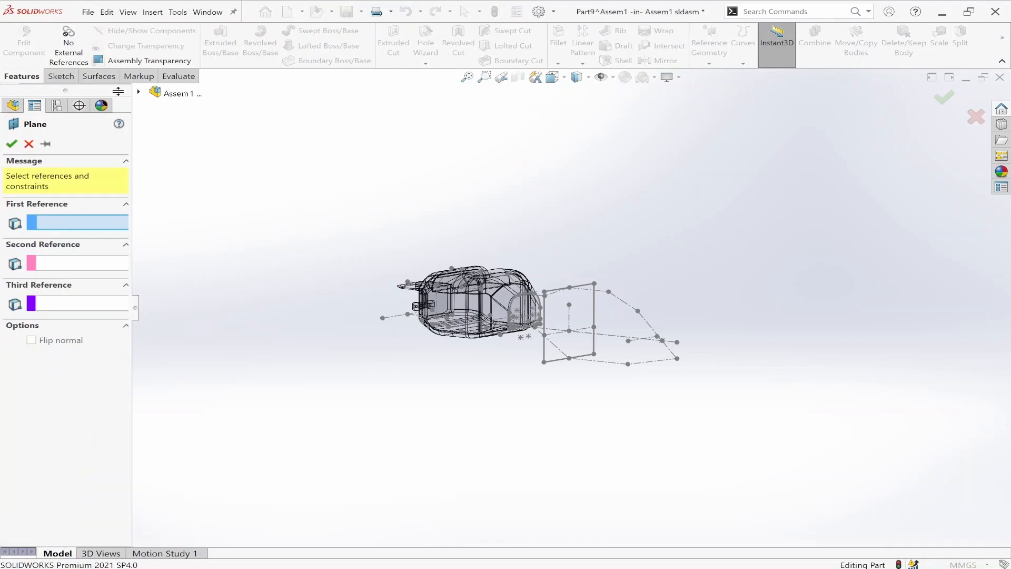
click(138, 92)
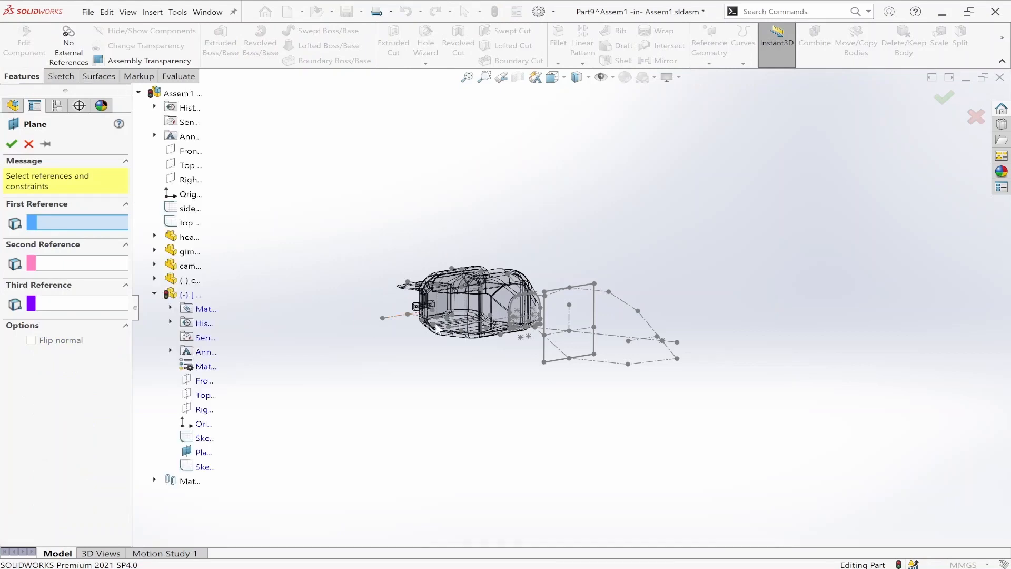
middle_drag(624, 342, 692, 420)
scroll(432, 329, down, 5)
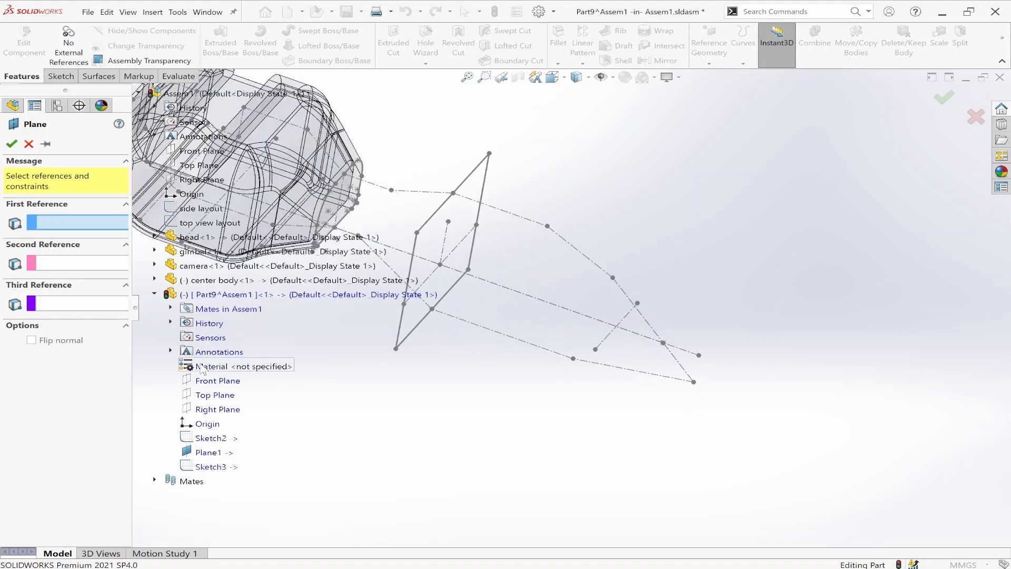
click(203, 380)
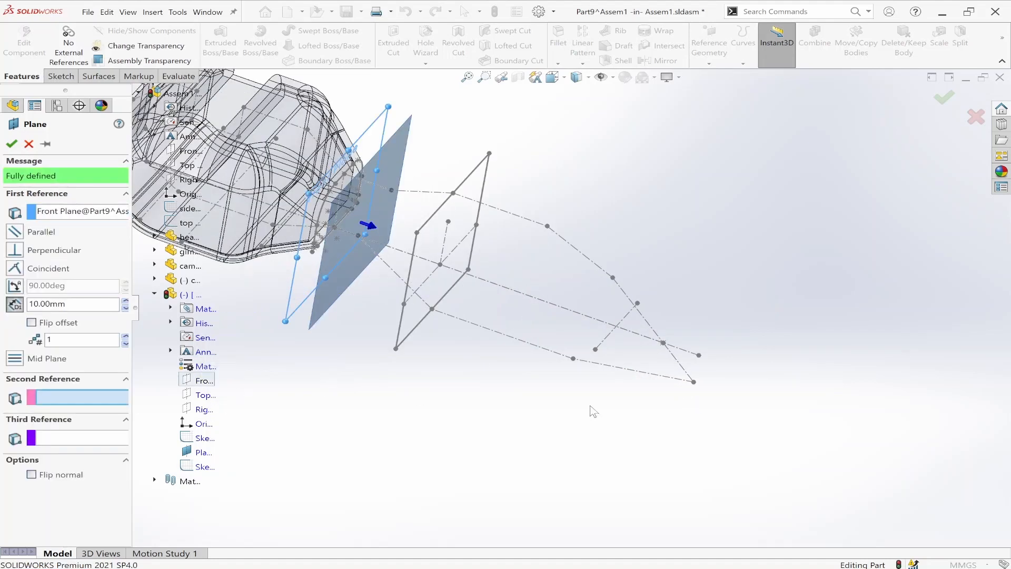
click(596, 350)
click(12, 145)
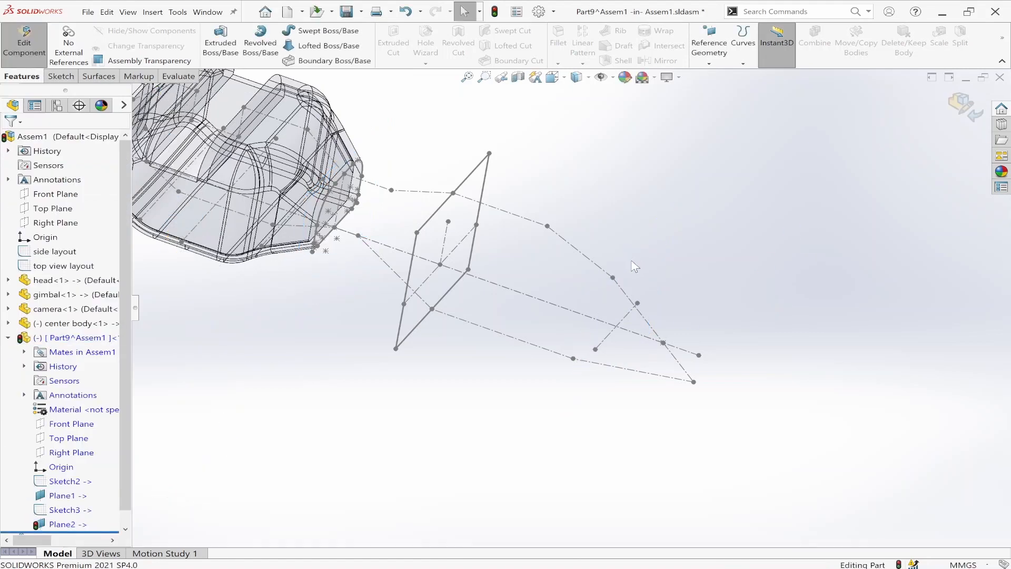
Start a sketch on the new rear plane and draw a vertical construction line about 43 mm long downward from the origin.
click(71, 528)
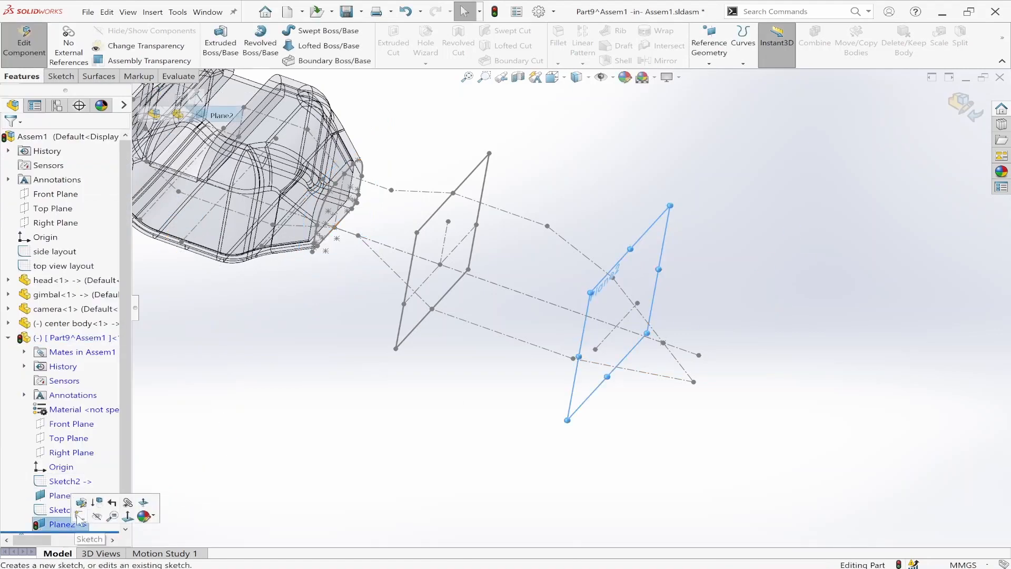
click(107, 507)
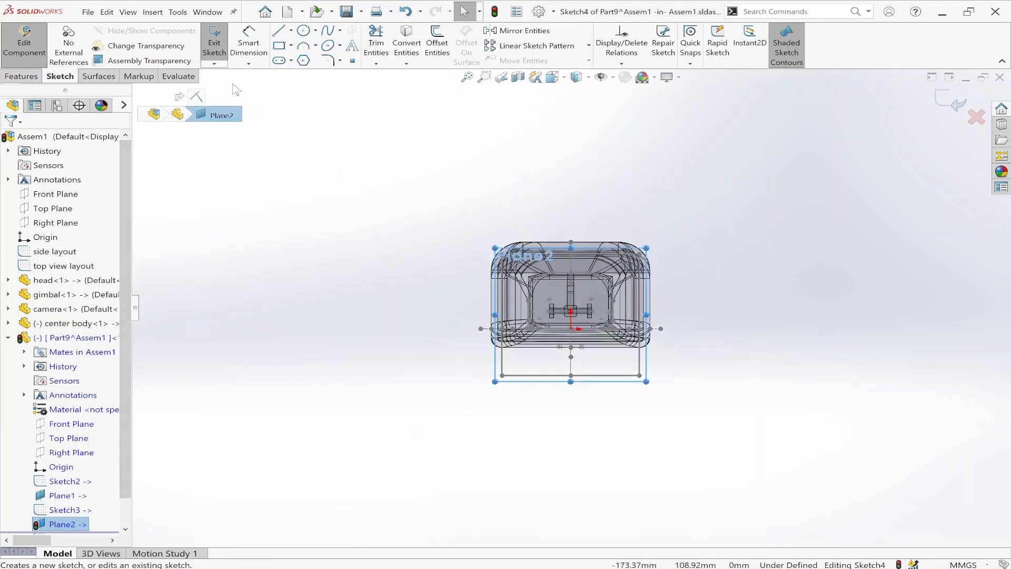
click(291, 30)
click(310, 58)
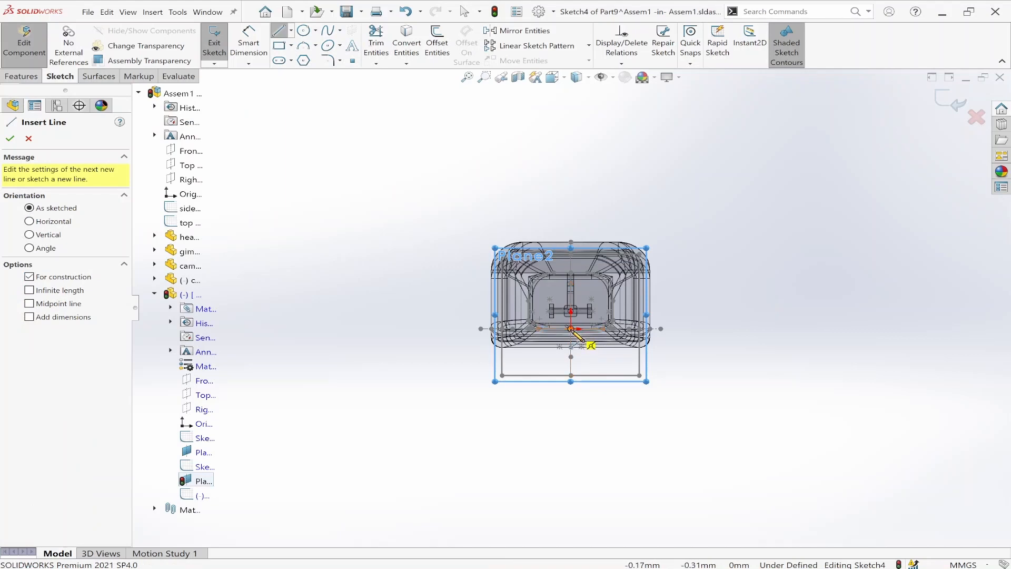
click(571, 329)
click(571, 409)
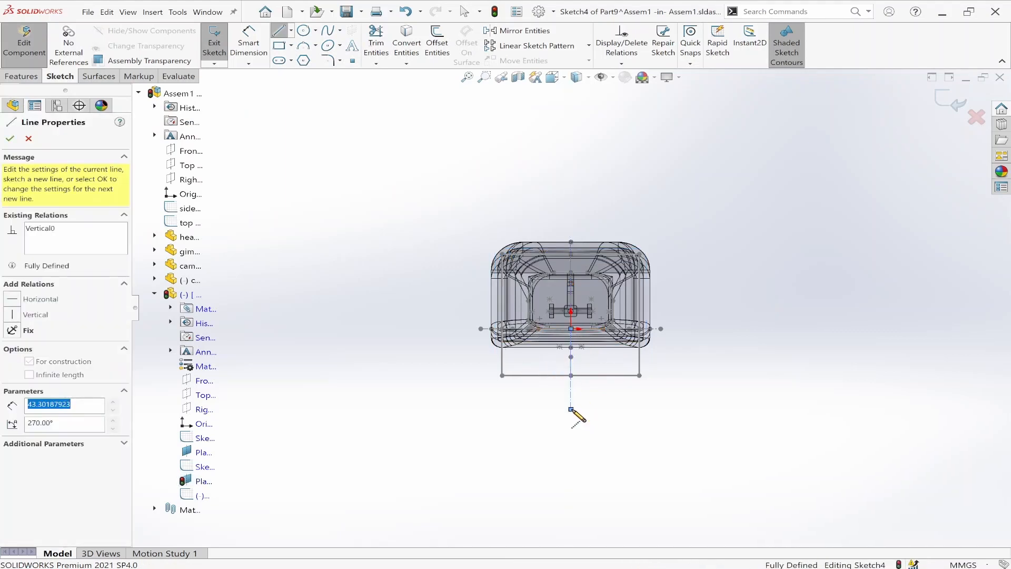
key(Escape)
key(Escape)
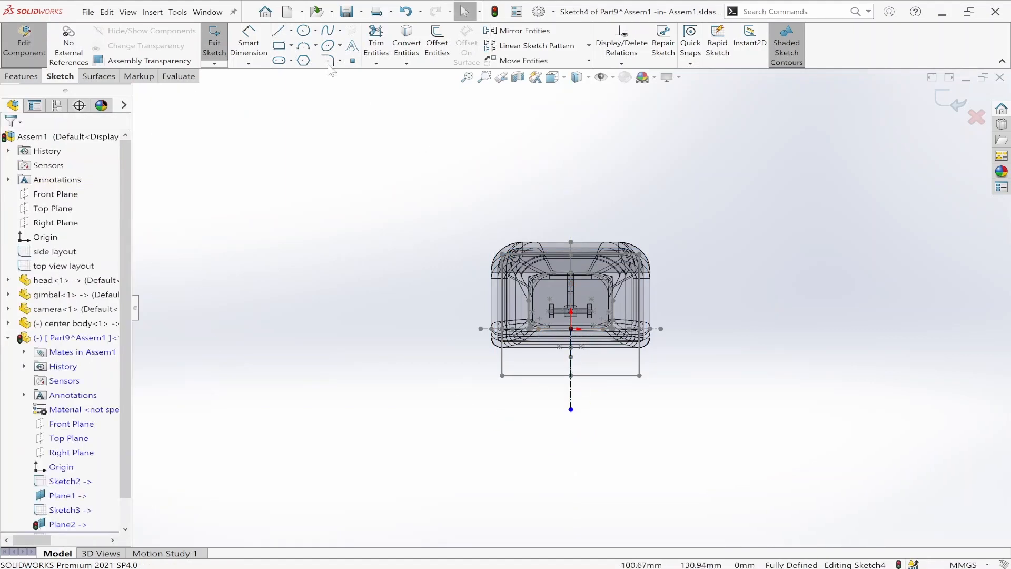
Draw a corner rectangle about 56 by 49 mm beside the body on the rear plane.
click(279, 48)
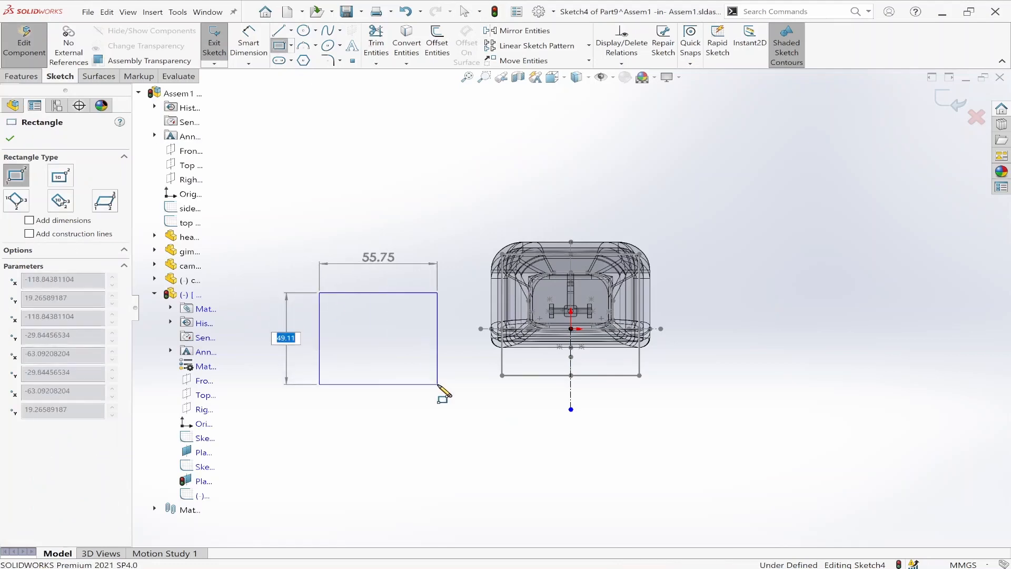
click(437, 384)
key(Escape)
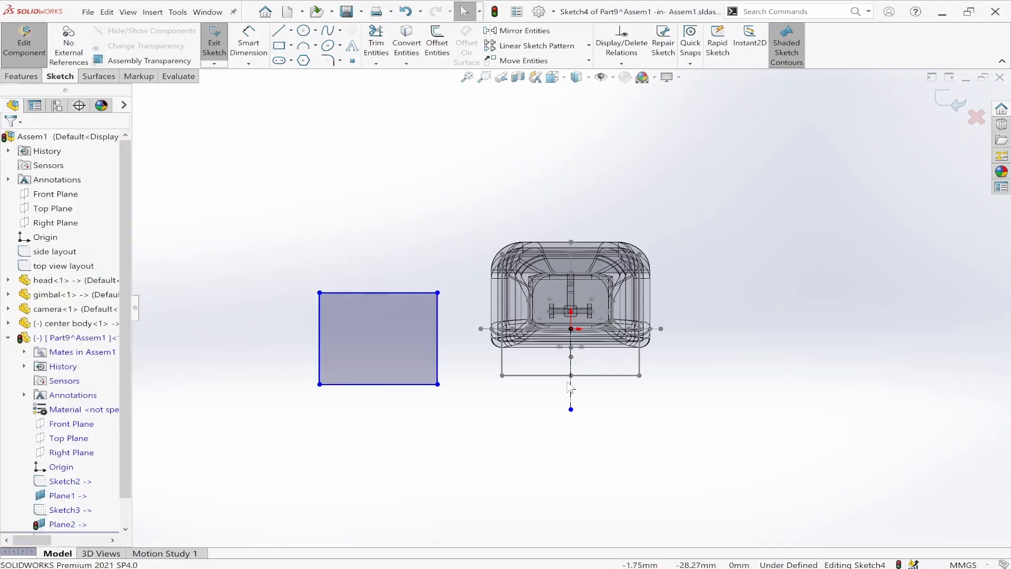
Make the rectangle's two vertical sides symmetric about the vertical construction line.
click(320, 338)
ctrl+click(438, 377)
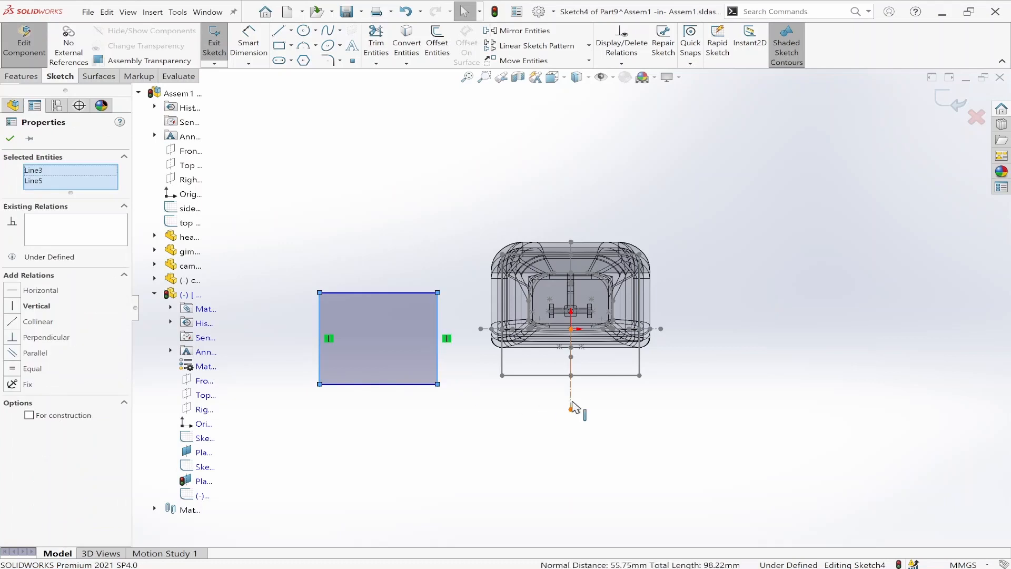
ctrl+click(572, 406)
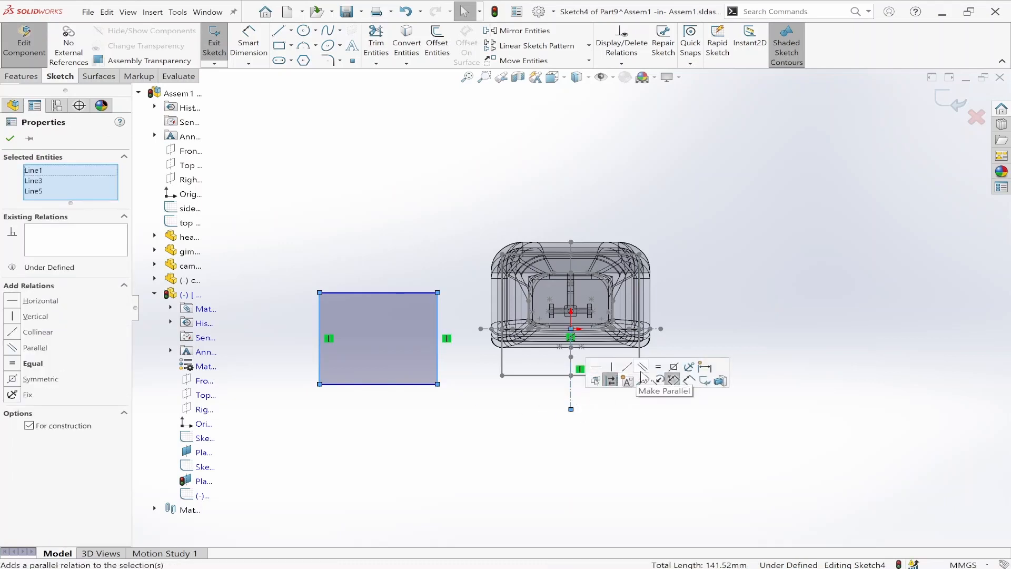
click(673, 372)
click(514, 439)
Constrain the midpoint of the rectangle's lower side onto the lower line of the side layout.
middle_drag(509, 440, 588, 482)
scroll(719, 441, down, 5)
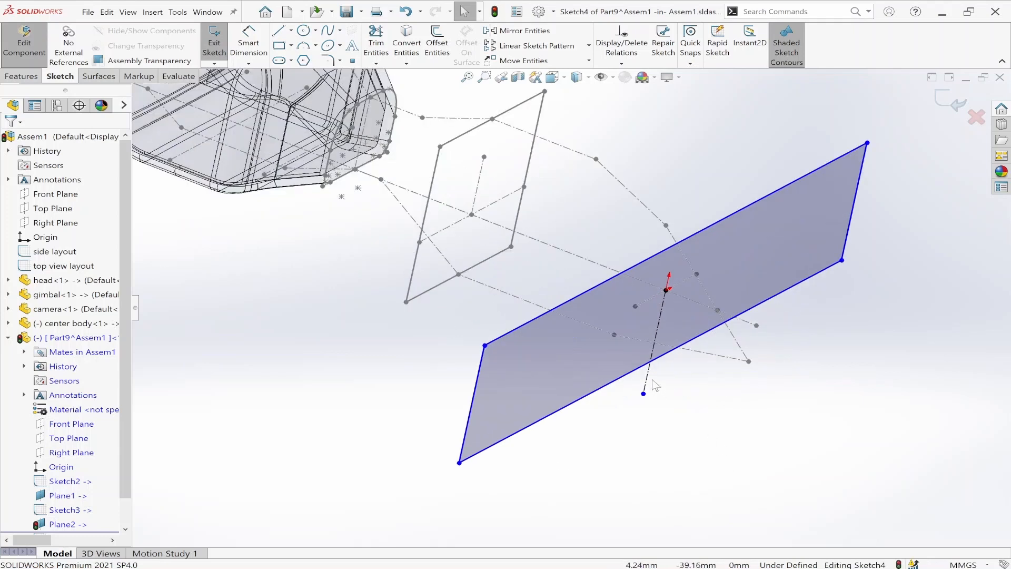
click(689, 365)
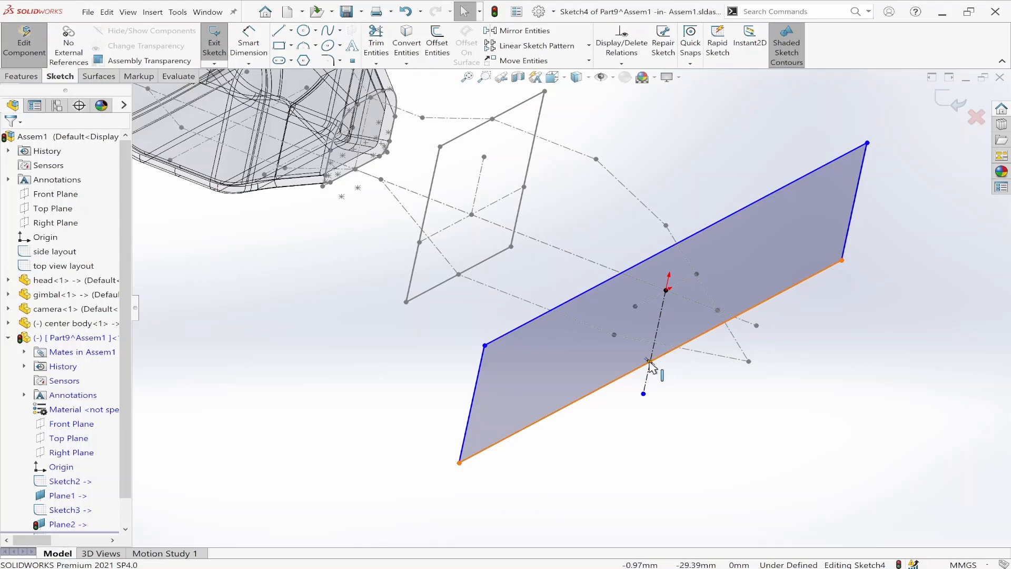
click(651, 363)
ctrl+click(697, 353)
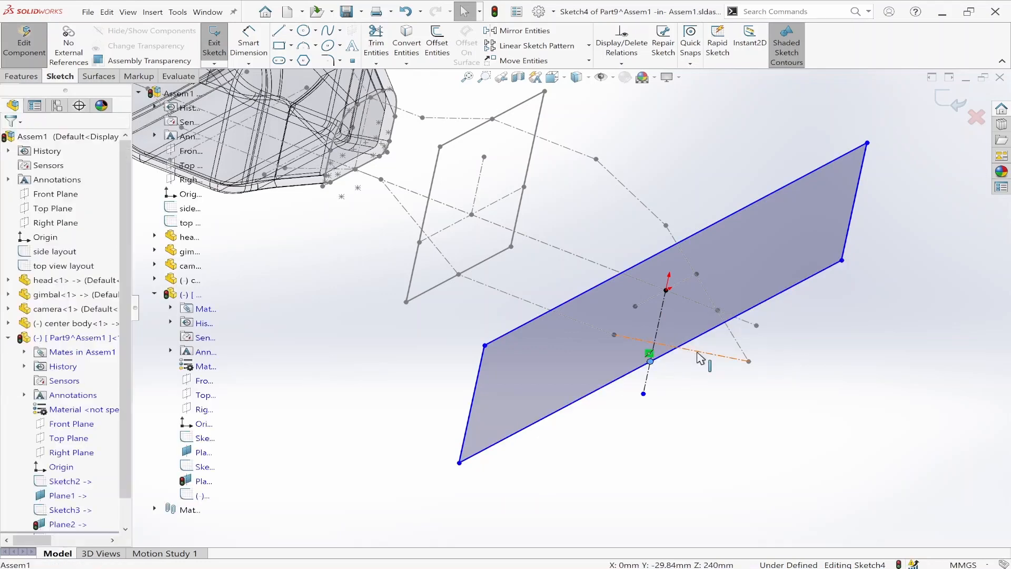
click(749, 320)
click(700, 389)
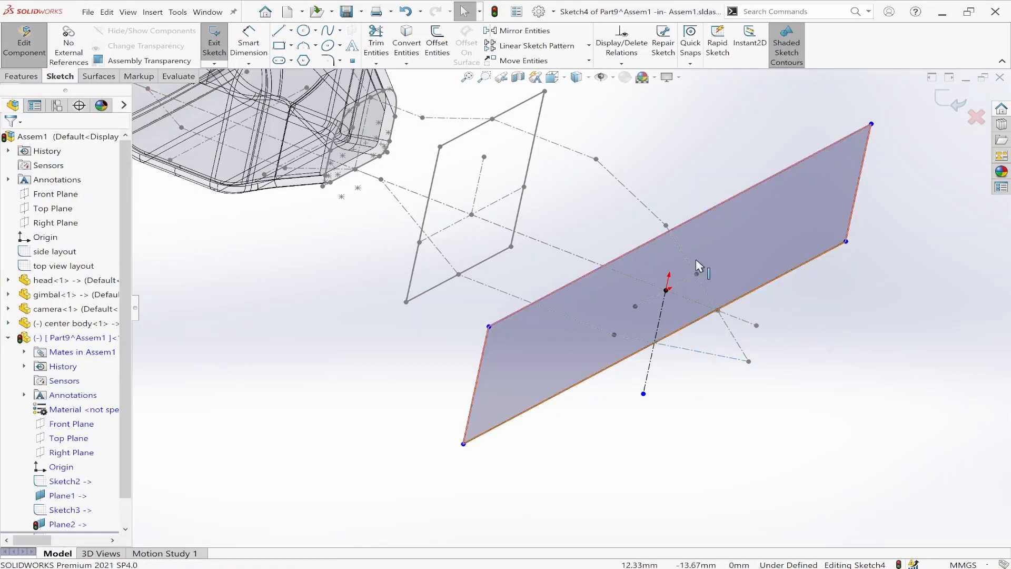
Constrain the midpoint of the rectangle's upper side onto the side layout's rear sloping upper line.
scroll(695, 234, down, 5)
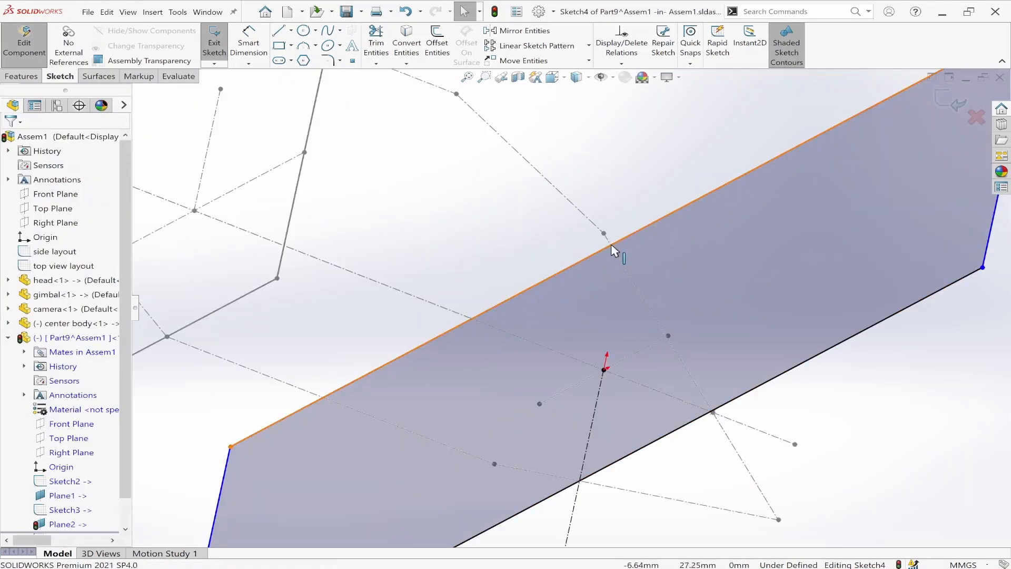
click(633, 233)
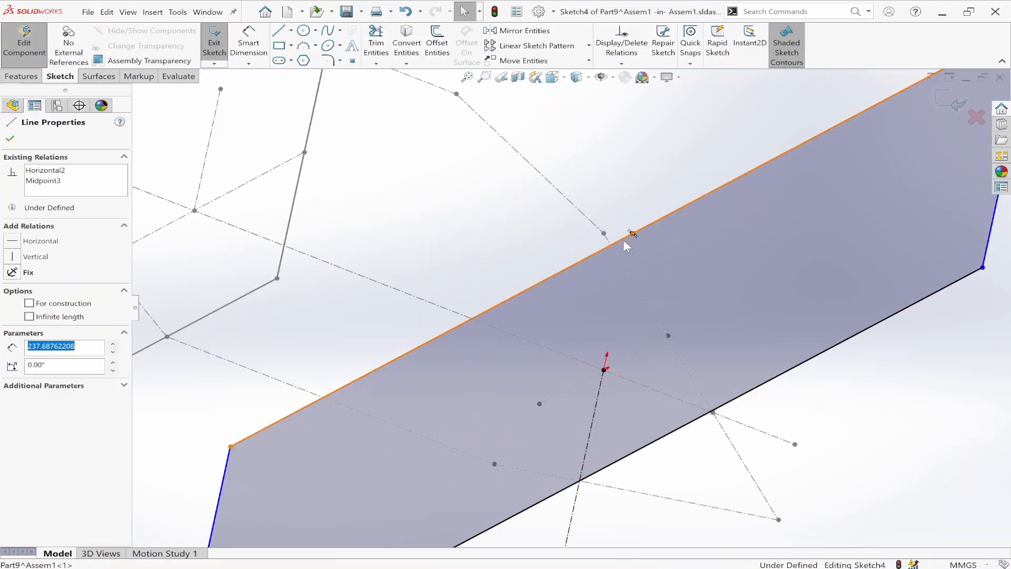
ctrl+click(617, 252)
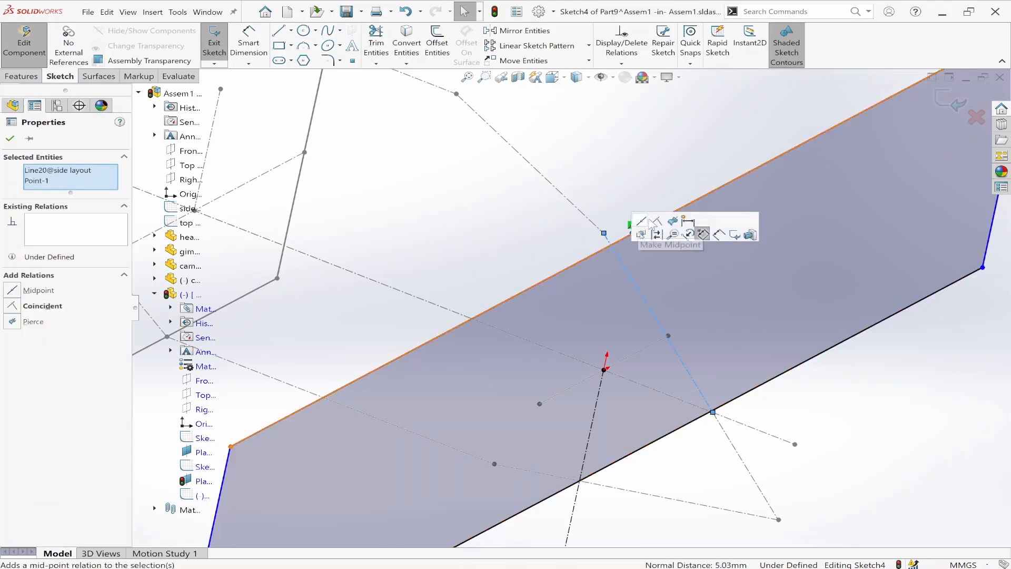
click(652, 226)
click(580, 266)
Make one vertical side of the rectangle coincident with the endpoint of the top view layout's rearmost cross line, and exit the sketch.
scroll(580, 264, up, 8)
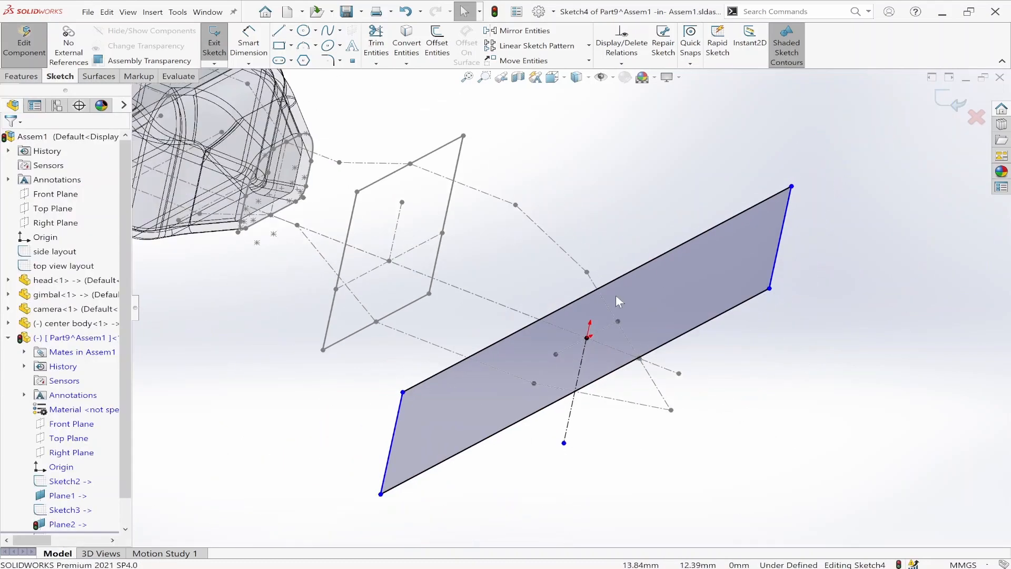
mouse_move(601, 309)
middle_down()
mouse_move(590, 325)
mouse_move(466, 343)
middle_up()
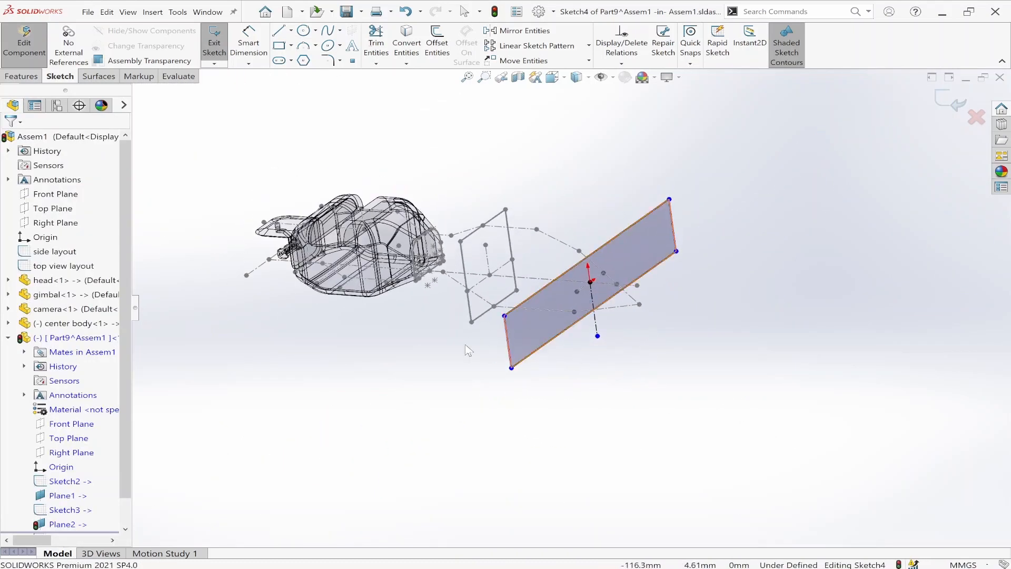
click(508, 342)
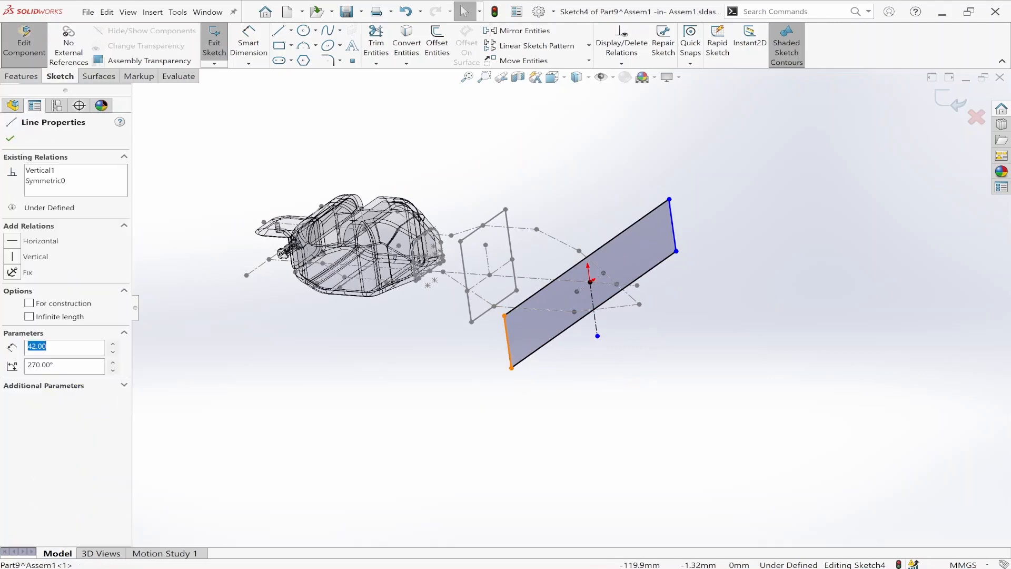
ctrl+click(577, 293)
click(622, 267)
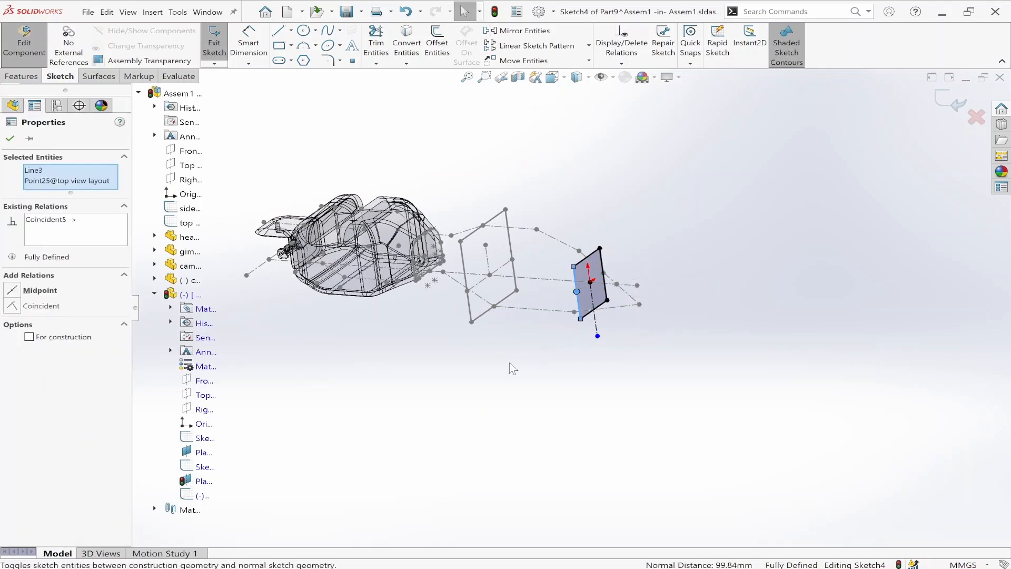
click(514, 369)
mouse_move(514, 368)
middle_down()
mouse_move(615, 417)
mouse_move(583, 346)
mouse_move(673, 332)
mouse_move(609, 292)
mouse_move(598, 295)
mouse_move(633, 295)
middle_up()
click(952, 97)
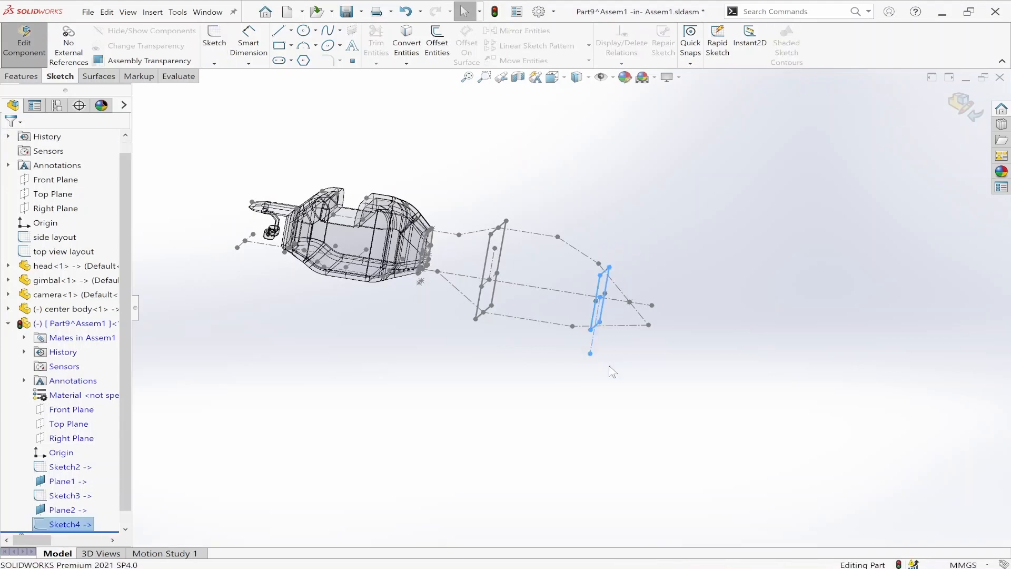
mouse_move(613, 372)
middle_down()
mouse_move(511, 334)
mouse_move(587, 395)
mouse_move(526, 500)
middle_up()
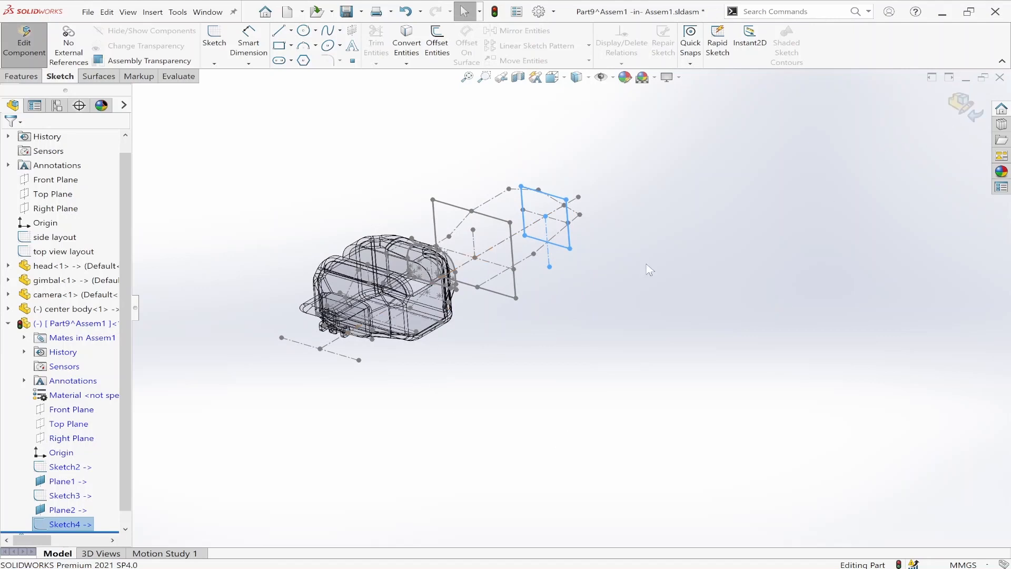
click(550, 449)
key(alt+Tab)
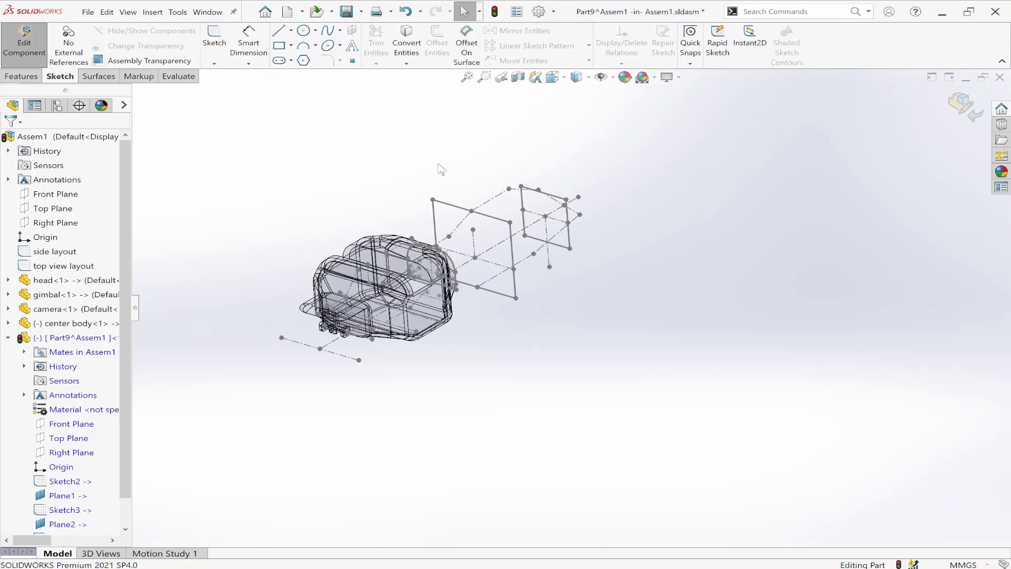
Create a reference plane parallel to the new part's Front Plane through the side layout point behind the last rectangle, where the upper line slopes down.
middle_drag(445, 248, 490, 250)
click(9, 79)
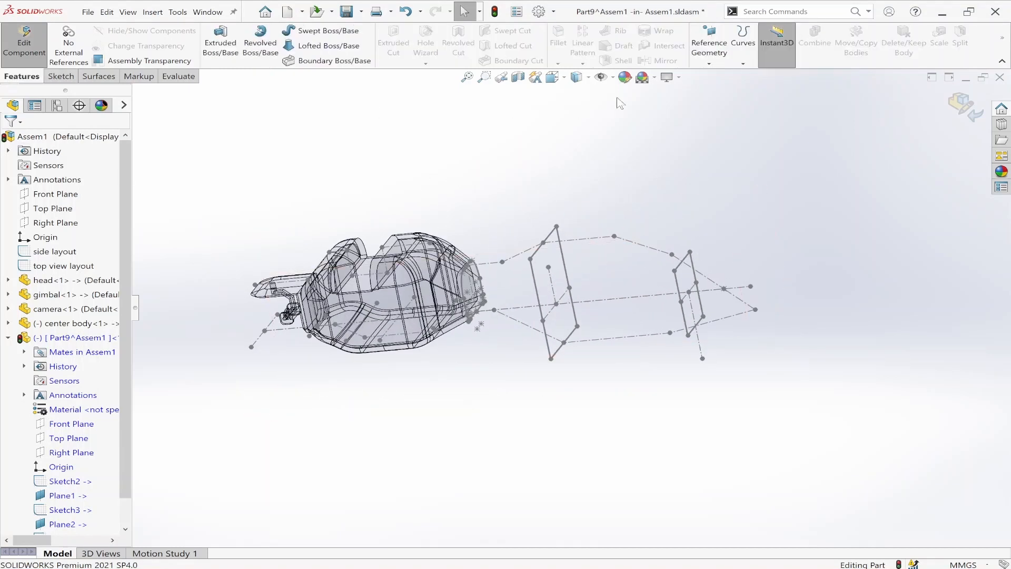
click(711, 67)
click(723, 82)
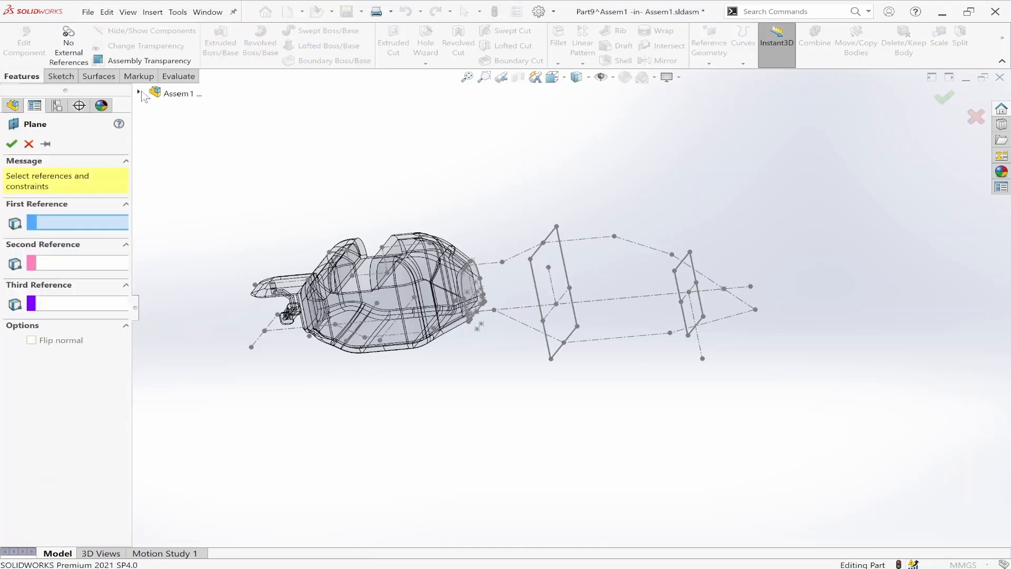
click(138, 92)
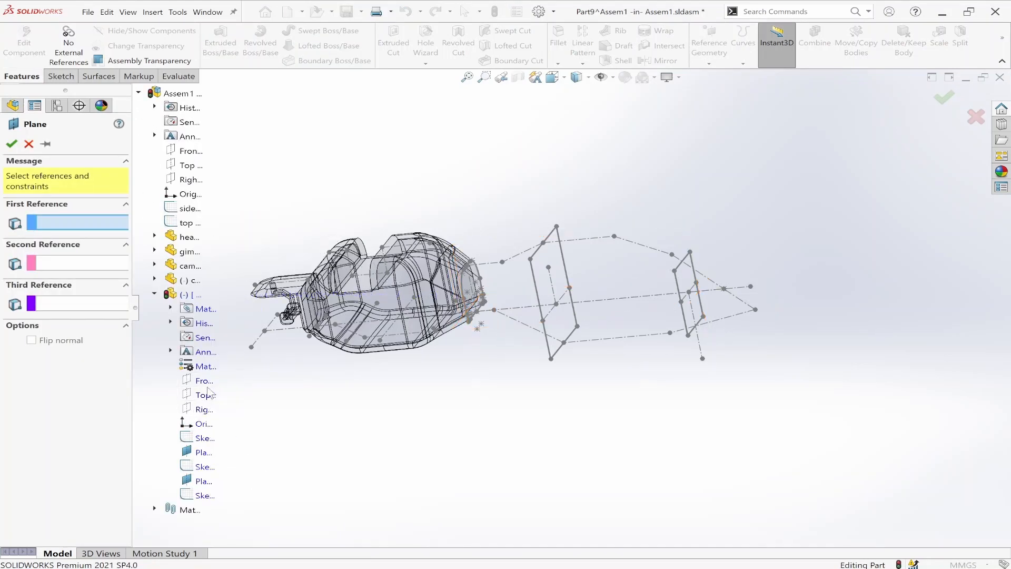
click(216, 381)
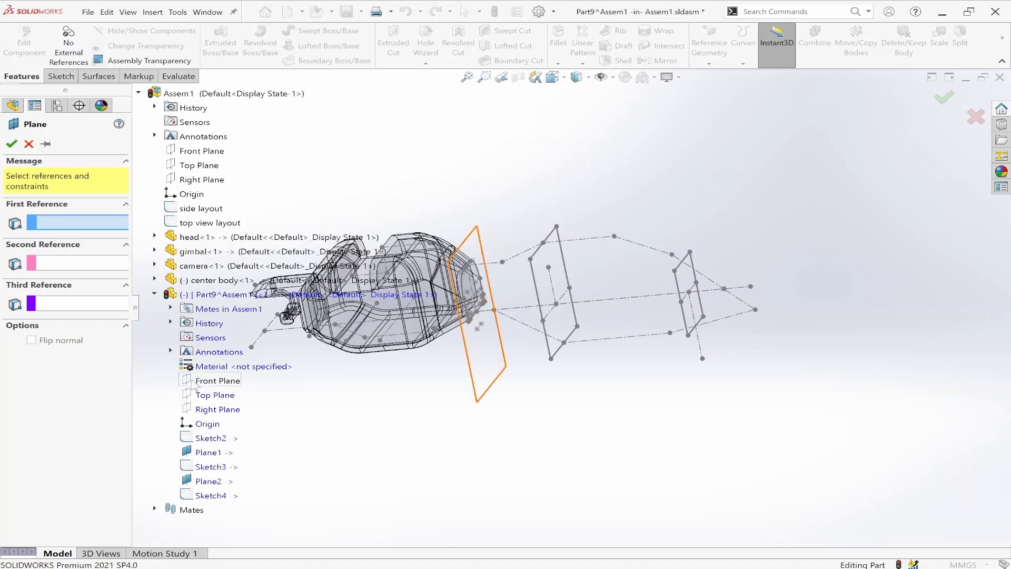
click(725, 289)
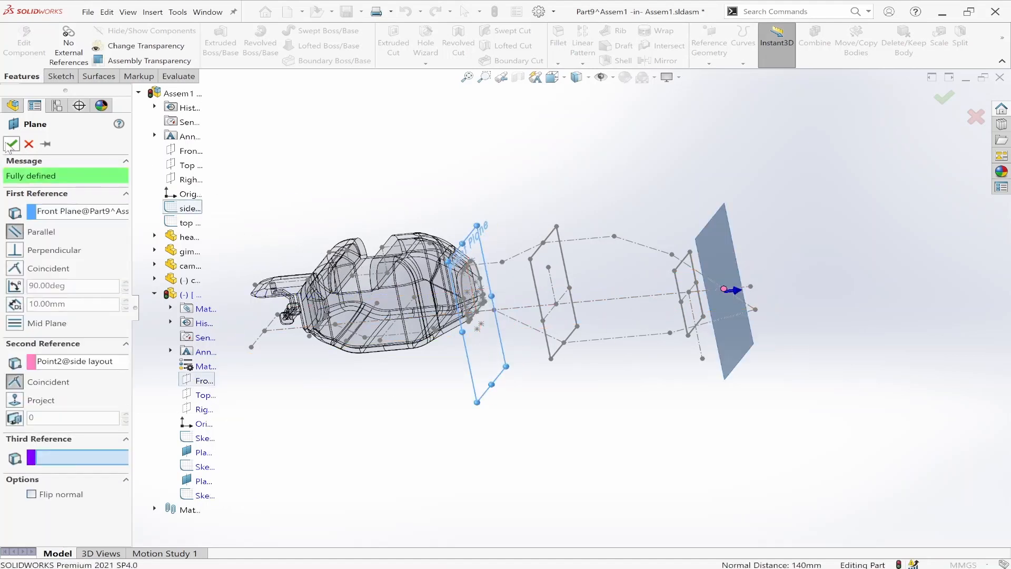
click(11, 144)
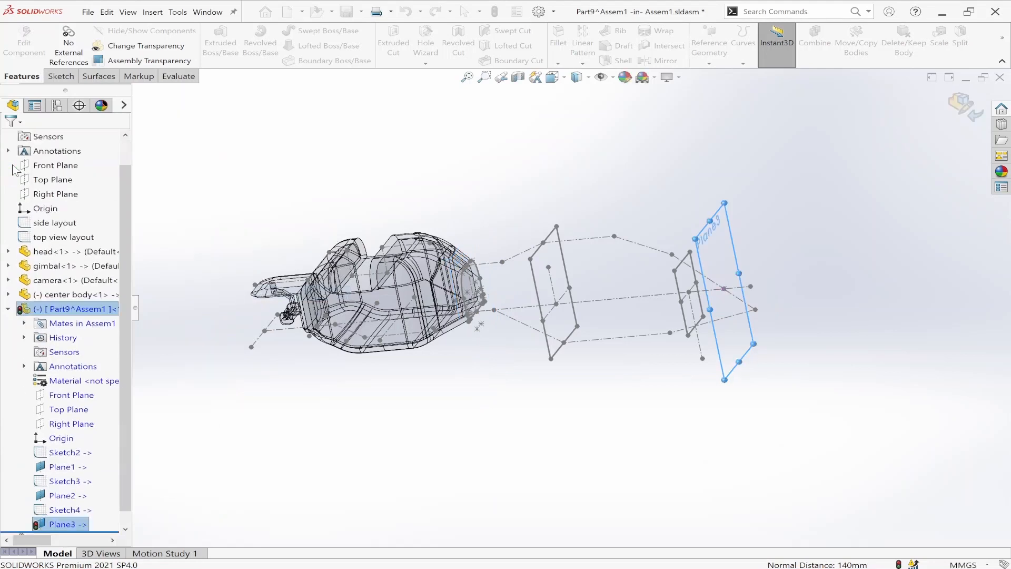
Start a sketch on the new rearmost plane and draw a vertical construction line downward from the origin.
click(844, 169)
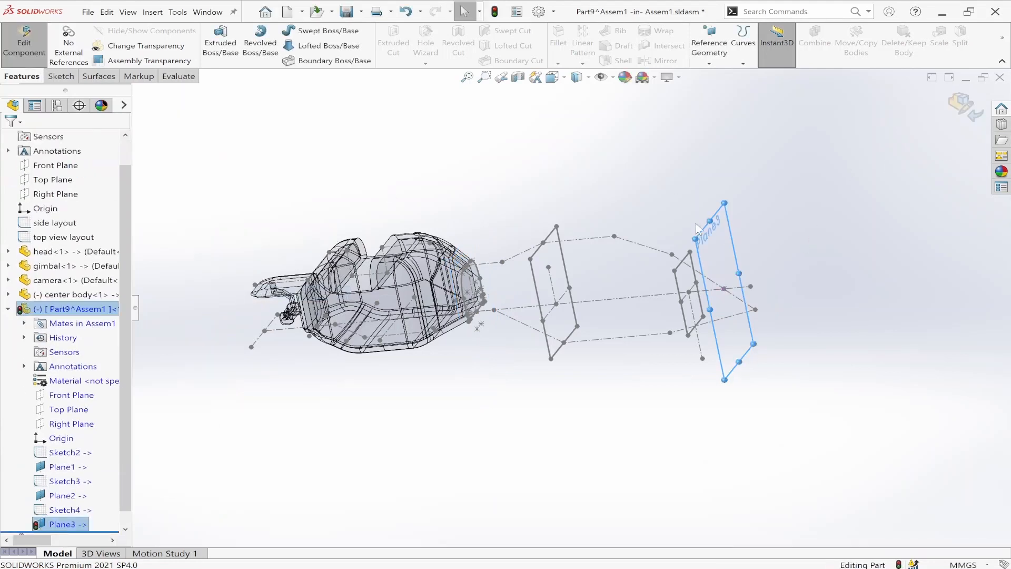
click(57, 524)
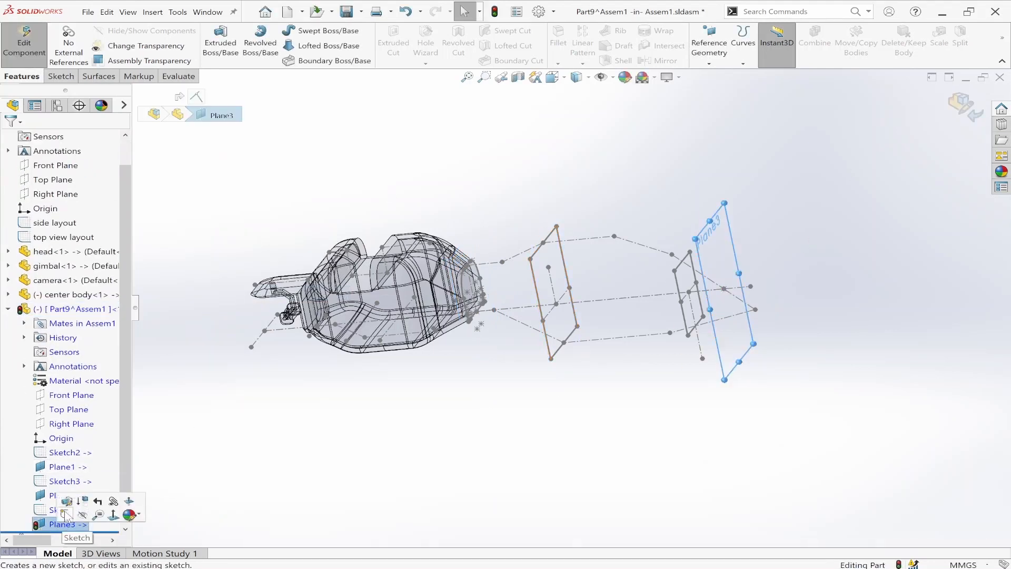
click(68, 514)
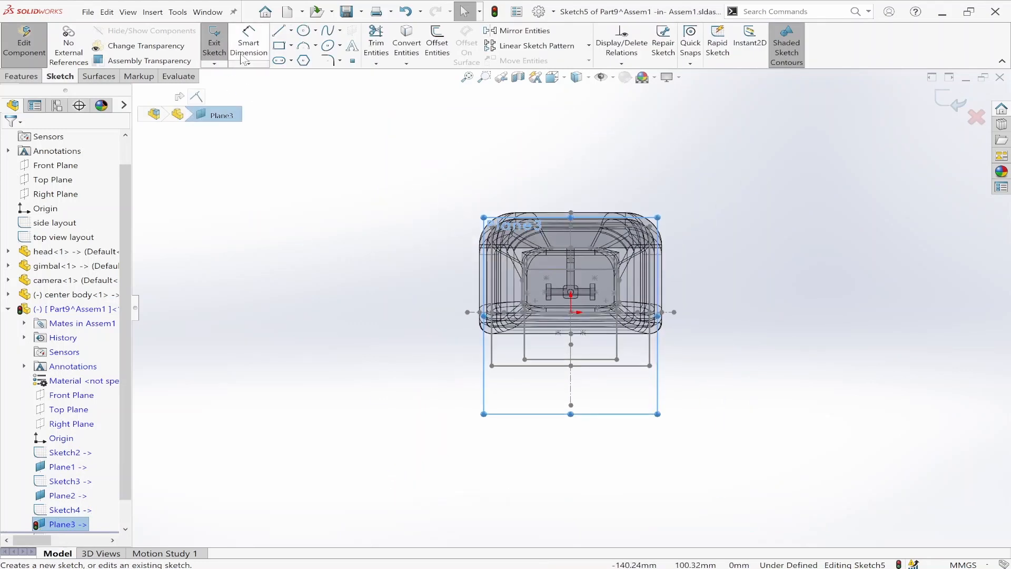
click(291, 30)
click(305, 50)
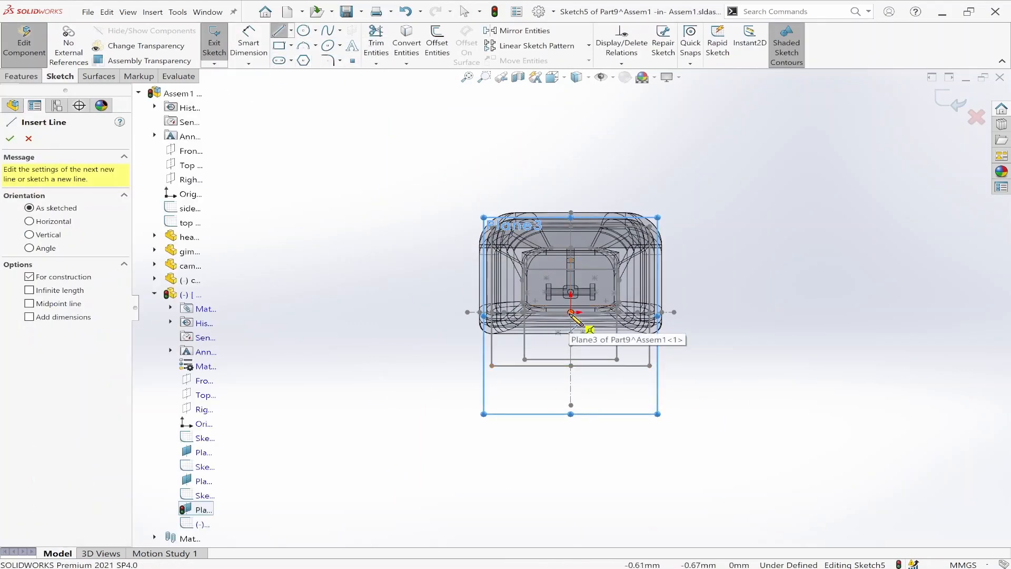
click(572, 390)
click(571, 390)
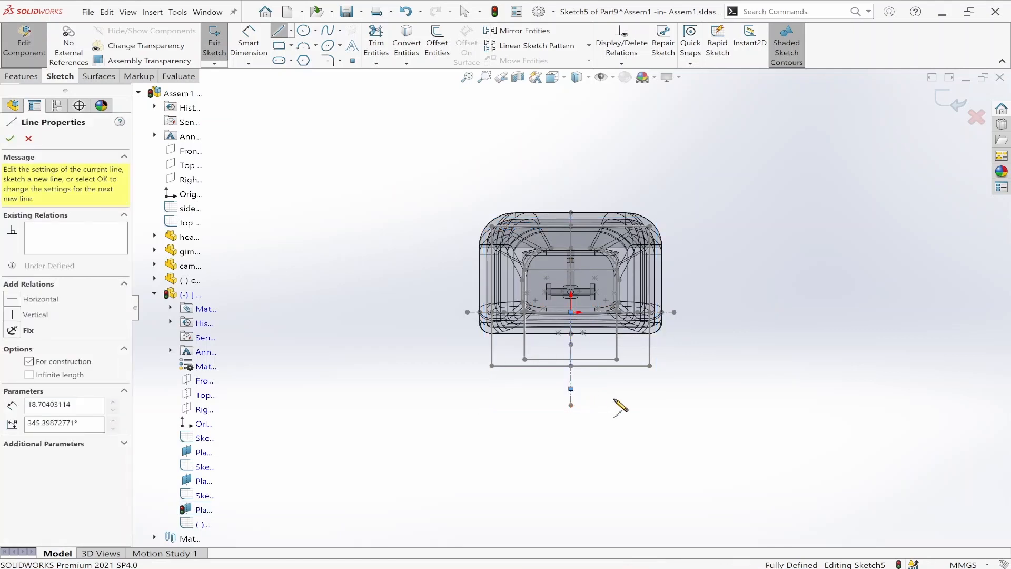
key(Escape)
Draw a corner rectangle about 29 by 22 mm beside the body on the rearmost plane.
click(279, 46)
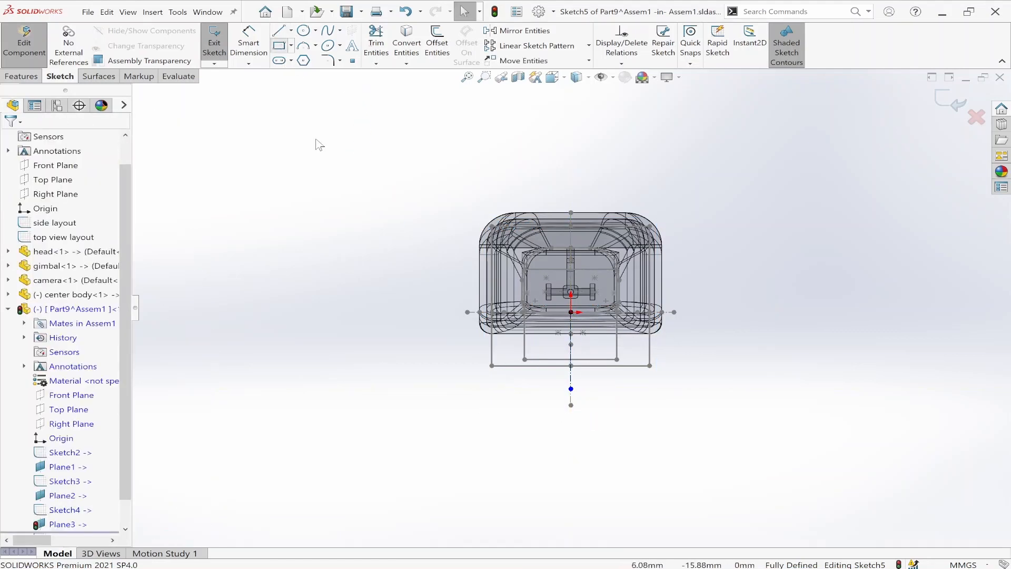
click(321, 329)
click(397, 376)
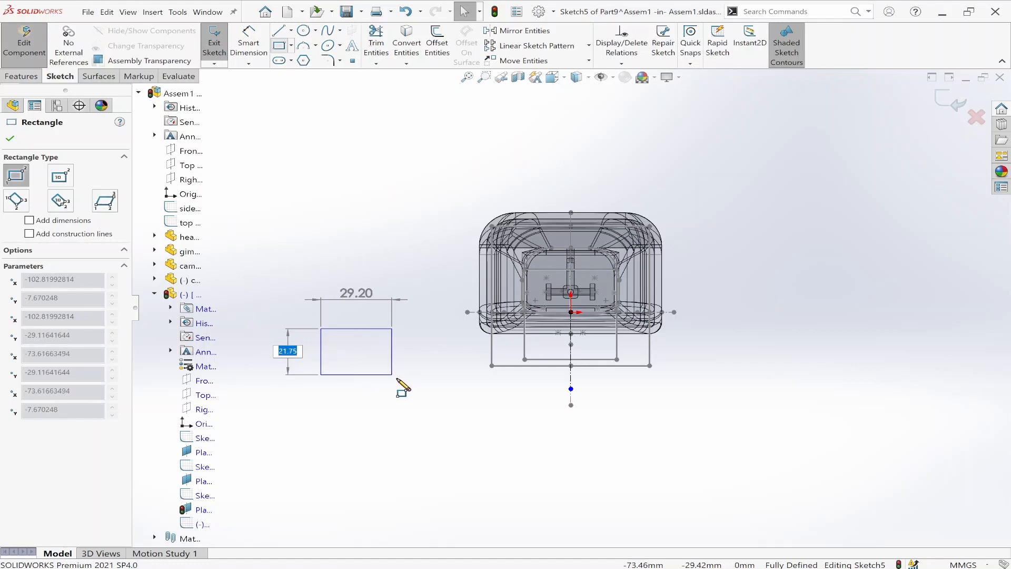
key(Escape)
Make the vertical sides of the rearmost plane's rectangle symmetric about the sketch's construction line.
key(ctrl+7)
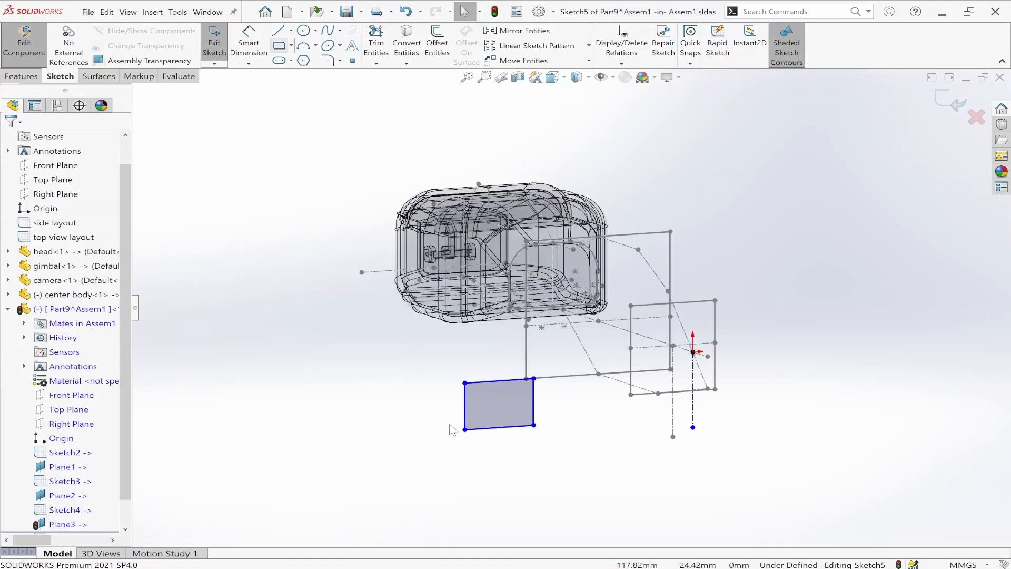
click(465, 412)
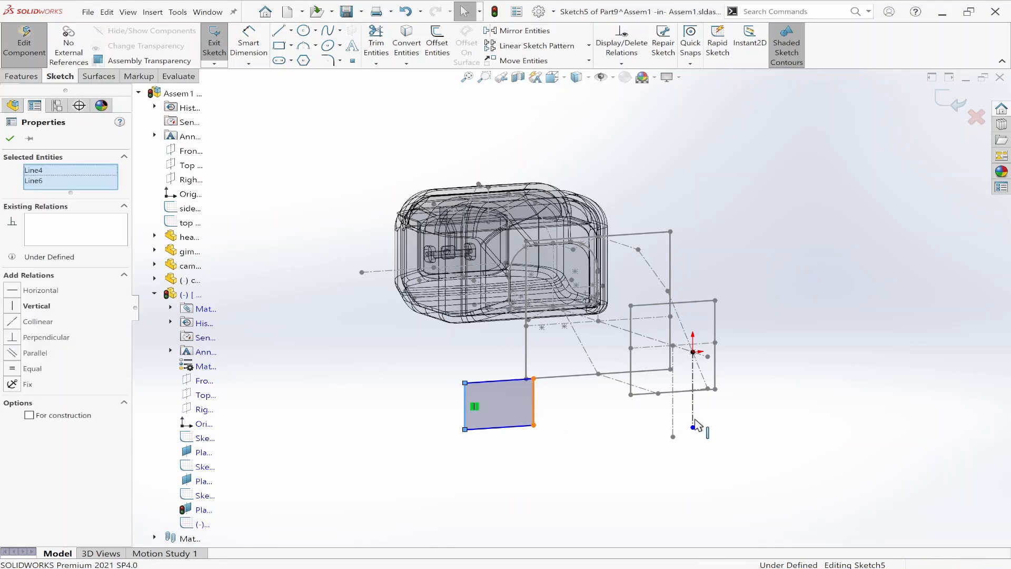
ctrl+click(693, 419)
ctrl+click(694, 428)
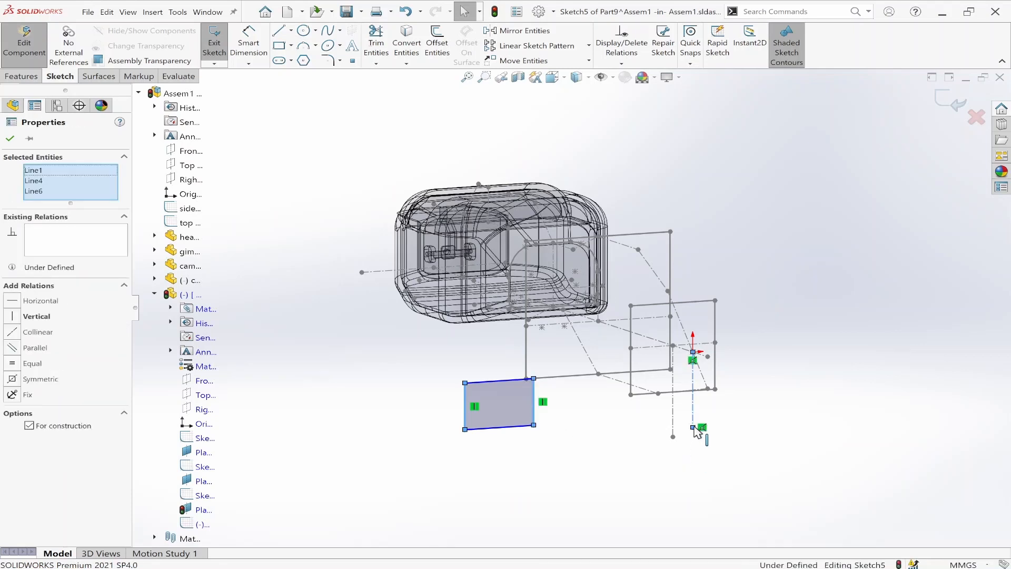
click(15, 380)
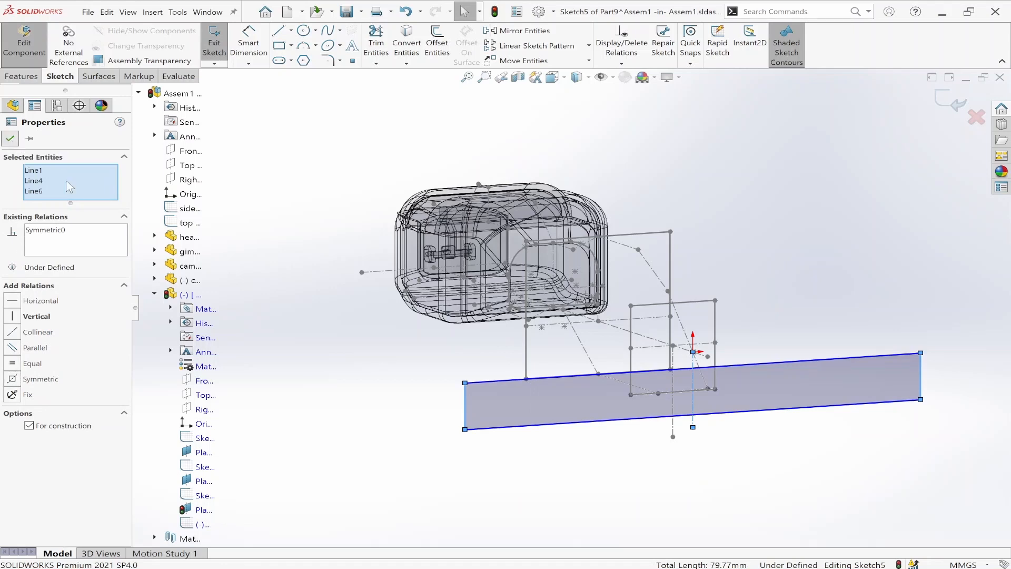
click(10, 139)
Replace the coincident relation on the midpoint of the rectangle's upper side with a pierce relation to the side layout's upper sloping line.
mouse_move(698, 423)
middle_down()
mouse_move(775, 435)
mouse_move(792, 419)
middle_up()
click(742, 433)
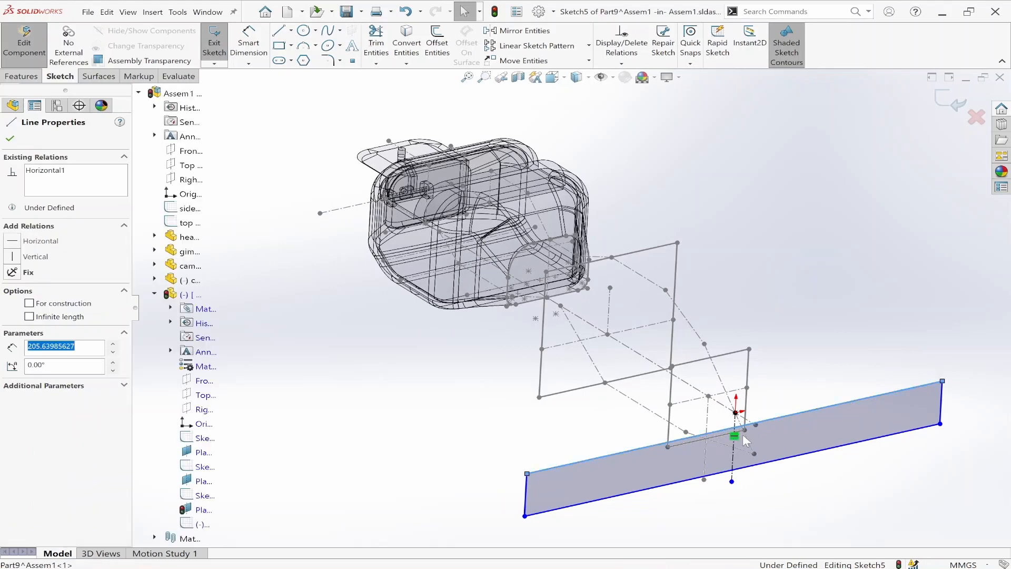
click(798, 438)
click(828, 379)
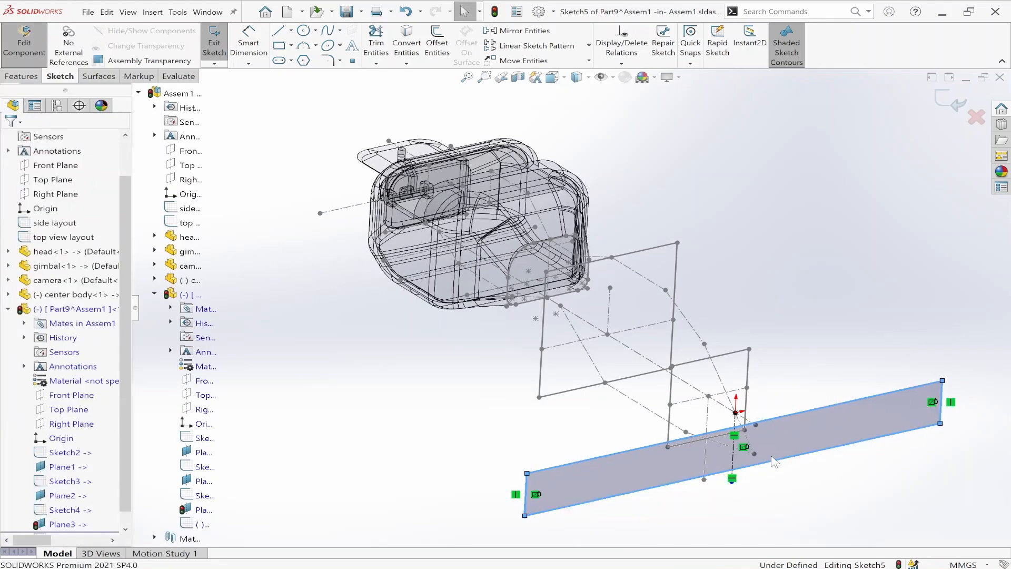
scroll(791, 388, down, 8)
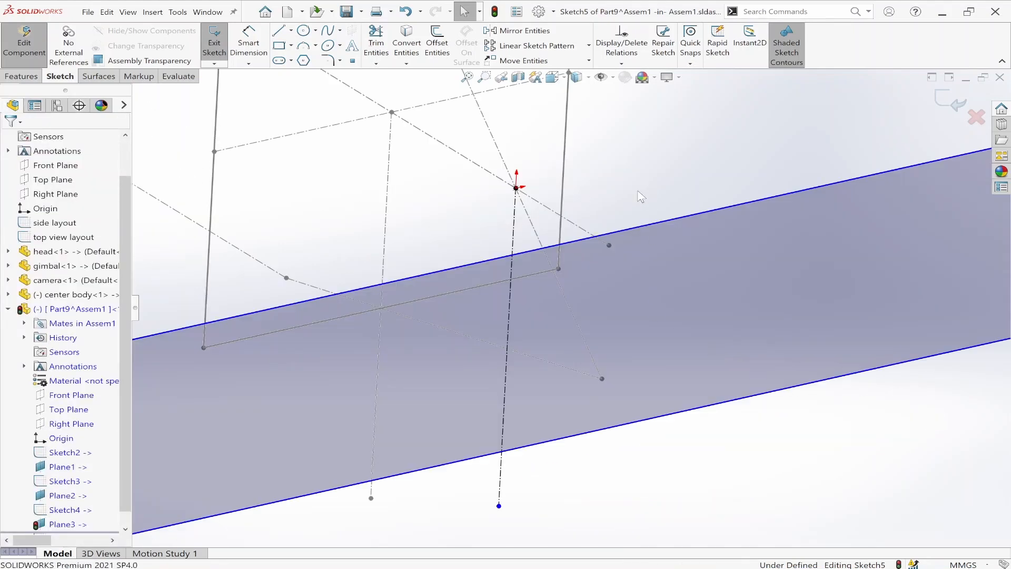
scroll(619, 221, up, 3)
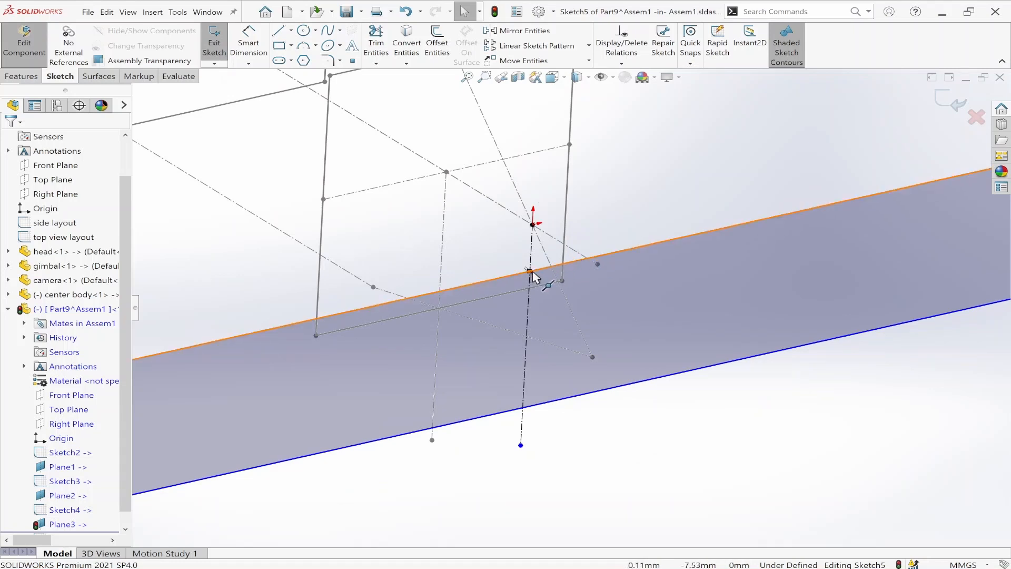
click(549, 266)
ctrl+click(533, 225)
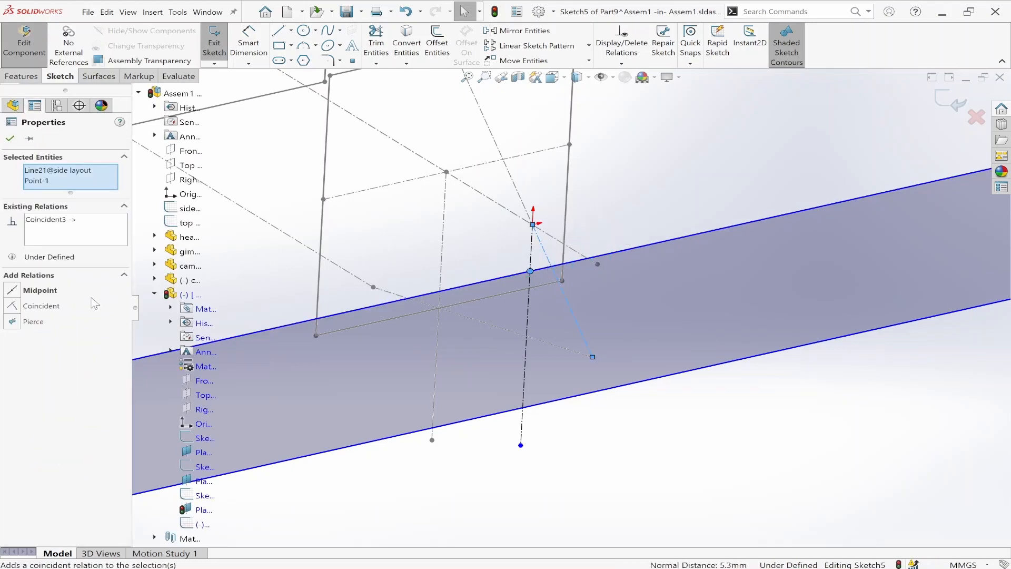
right_click(38, 221)
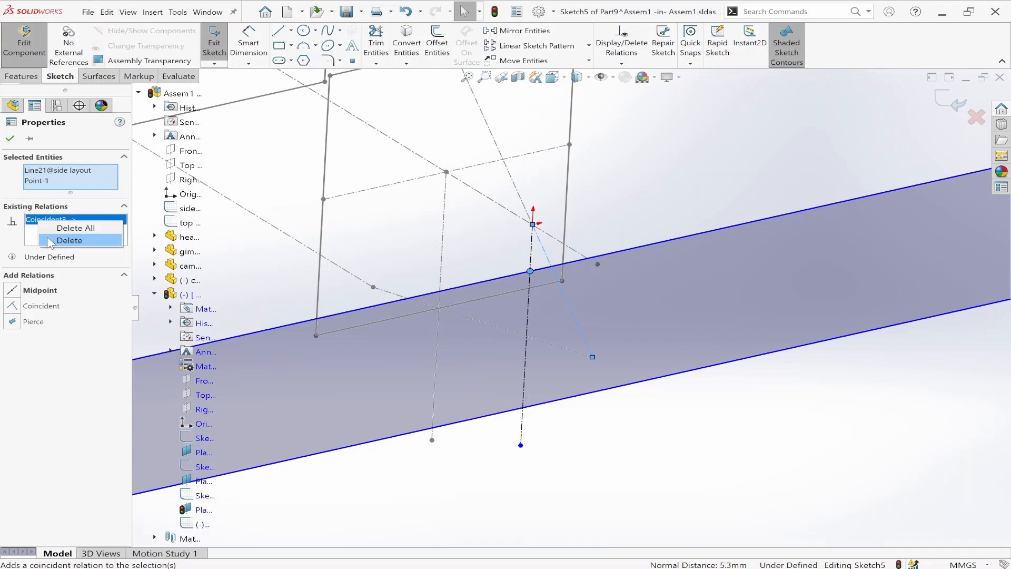
click(43, 241)
click(16, 323)
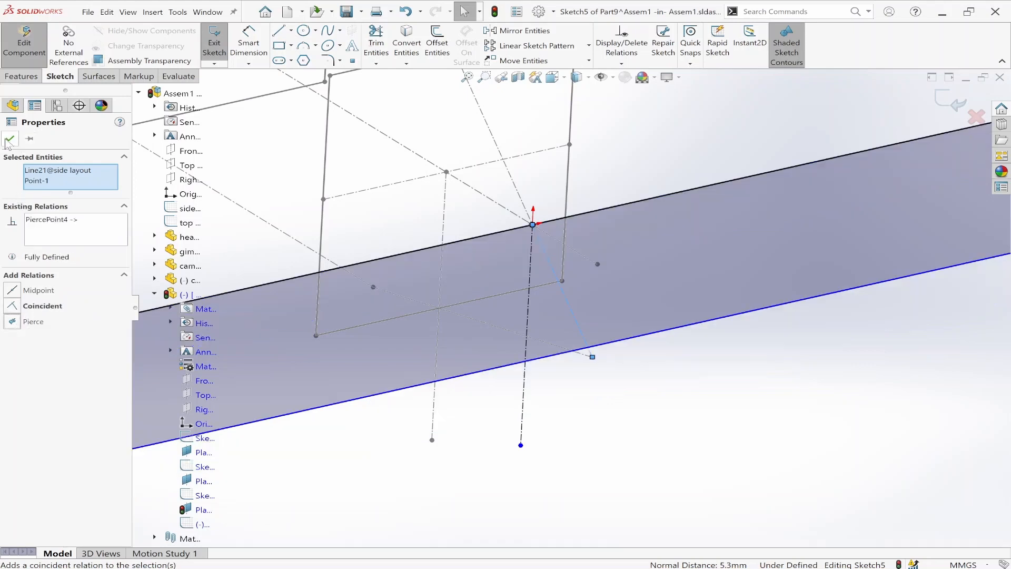
click(9, 139)
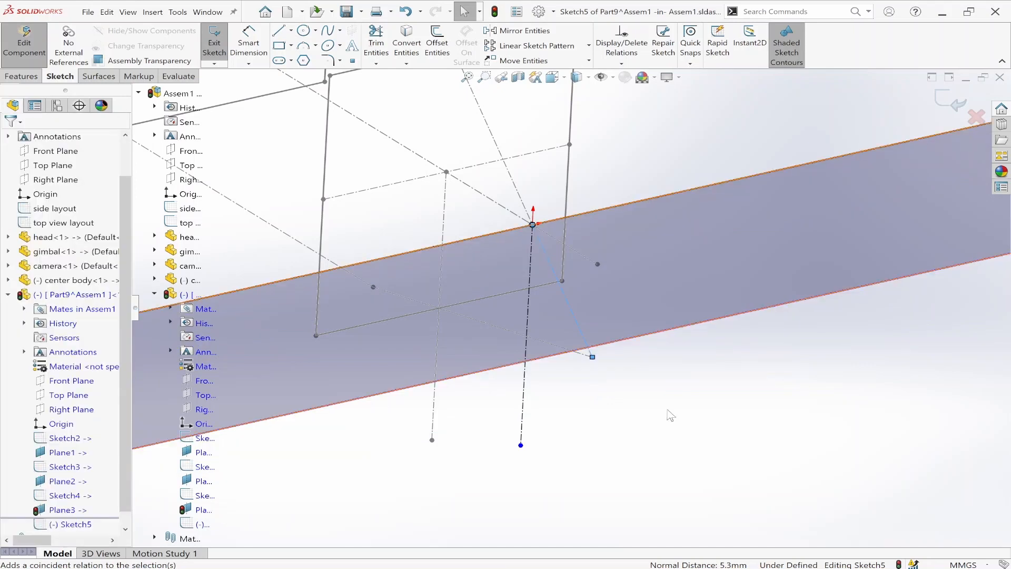
Pierce the midpoint of the rectangle's lower side with the side layout's lower sloping line.
click(573, 355)
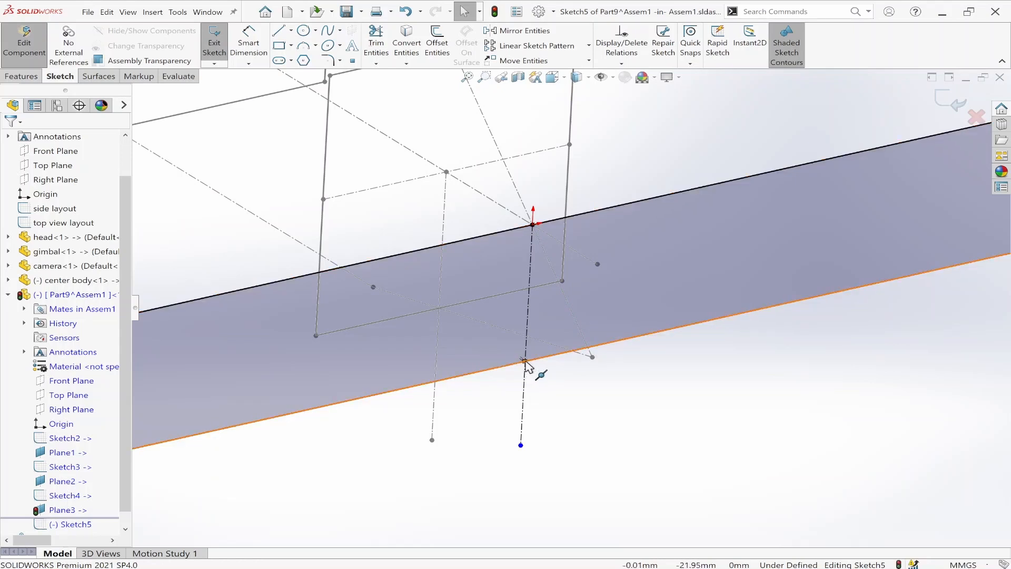
click(572, 360)
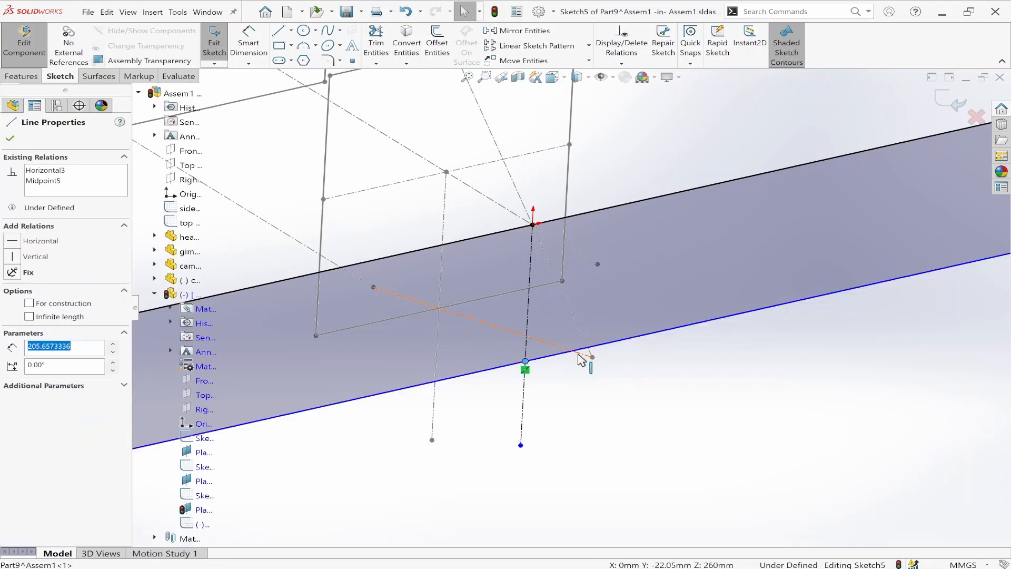
ctrl+click(591, 357)
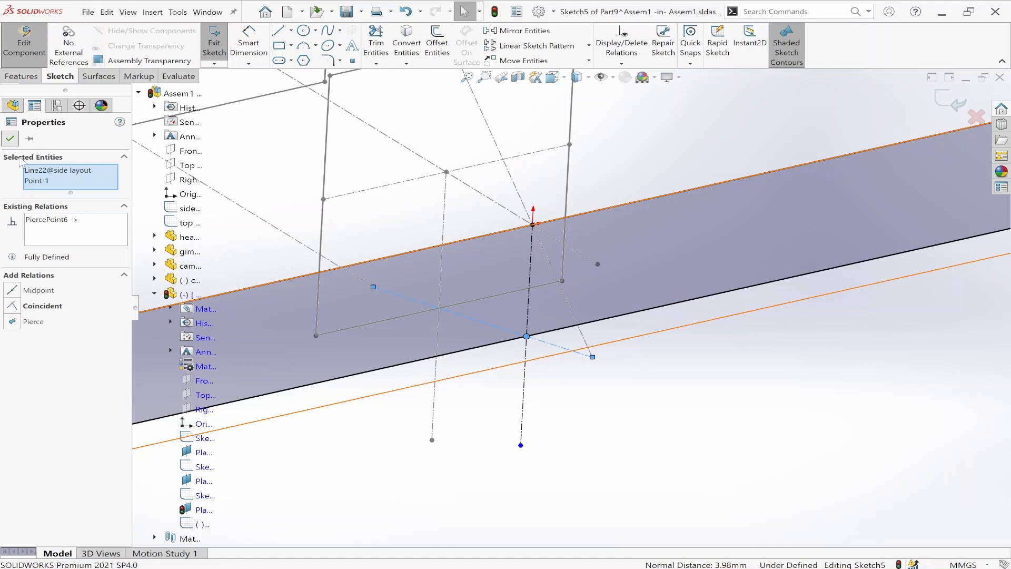
key(Escape)
scroll(614, 409, up, 10)
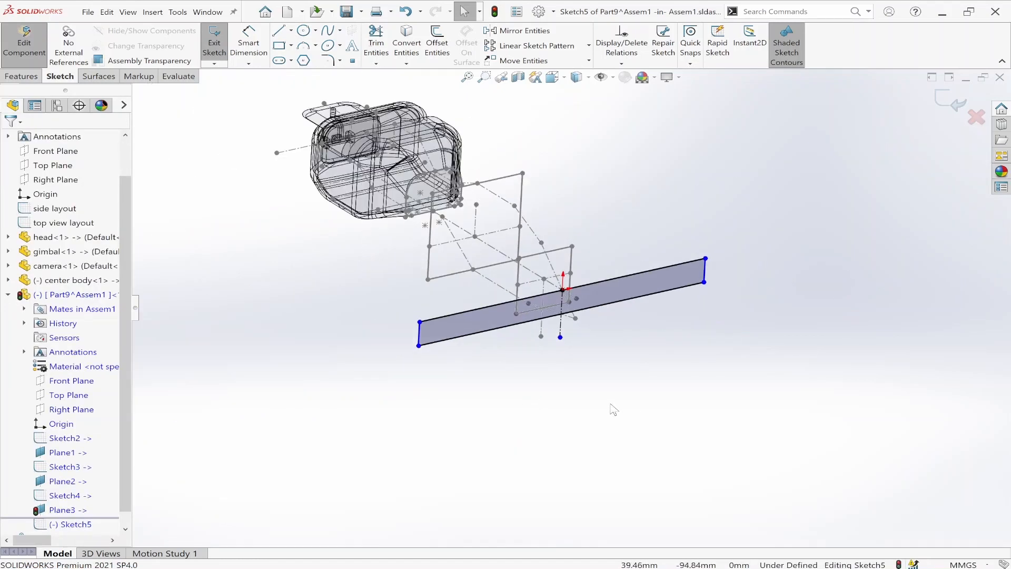
Dimension the rearmost rectangle's width to 20 mm from the front view and finish the sketch.
key(space)
key(ctrl+1)
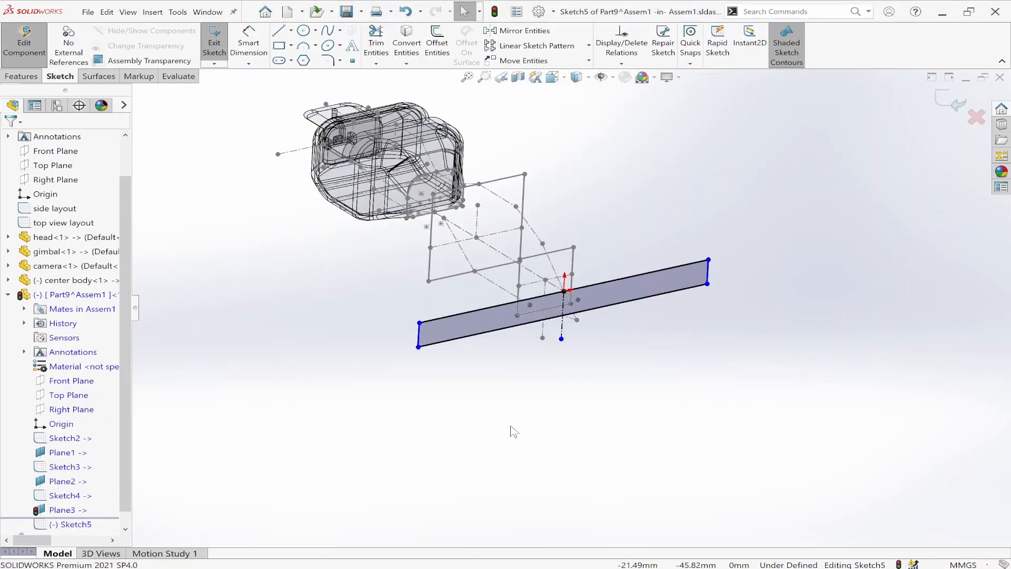
right_drag(208, 404, 226, 353)
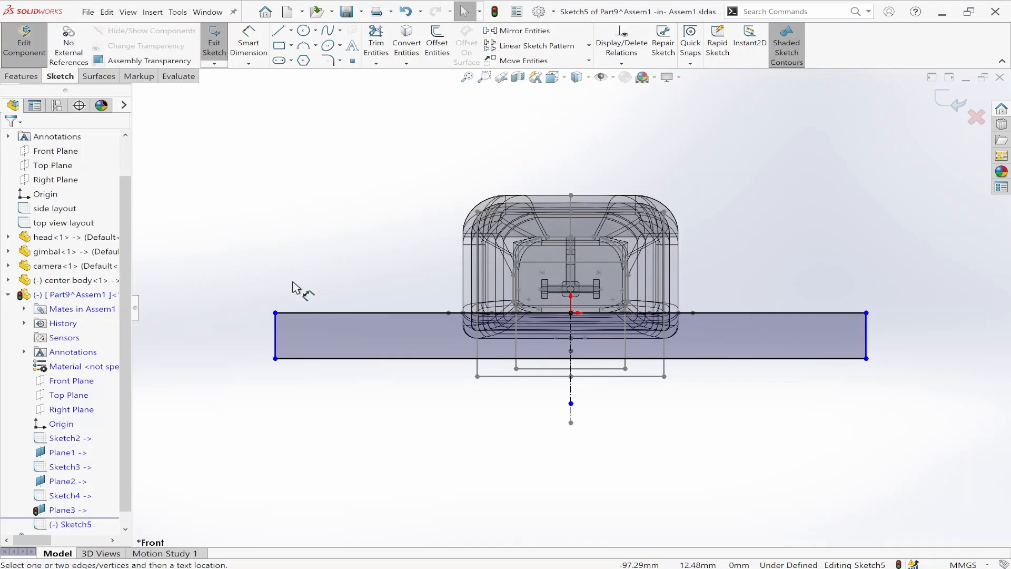
click(309, 313)
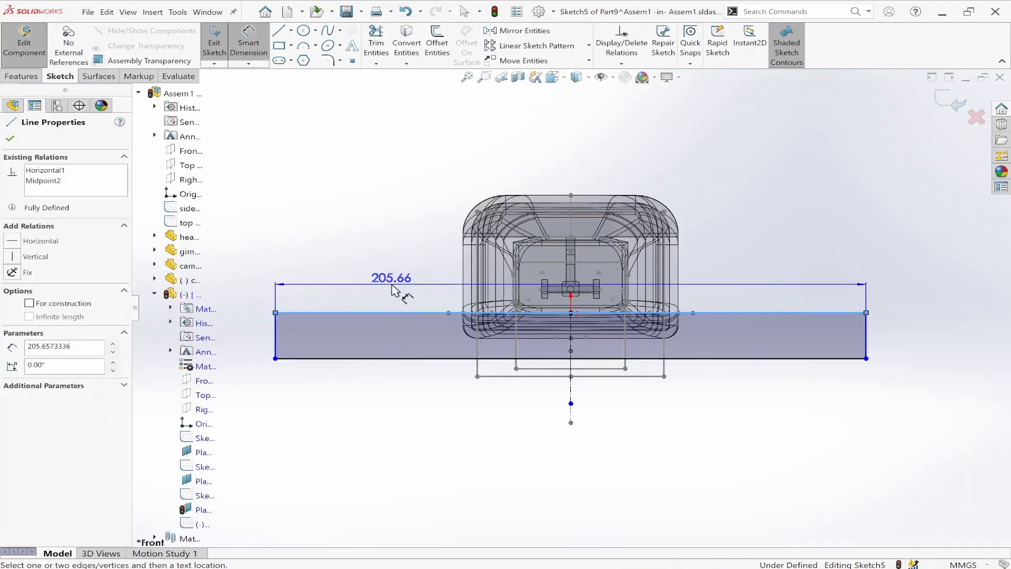
click(436, 287)
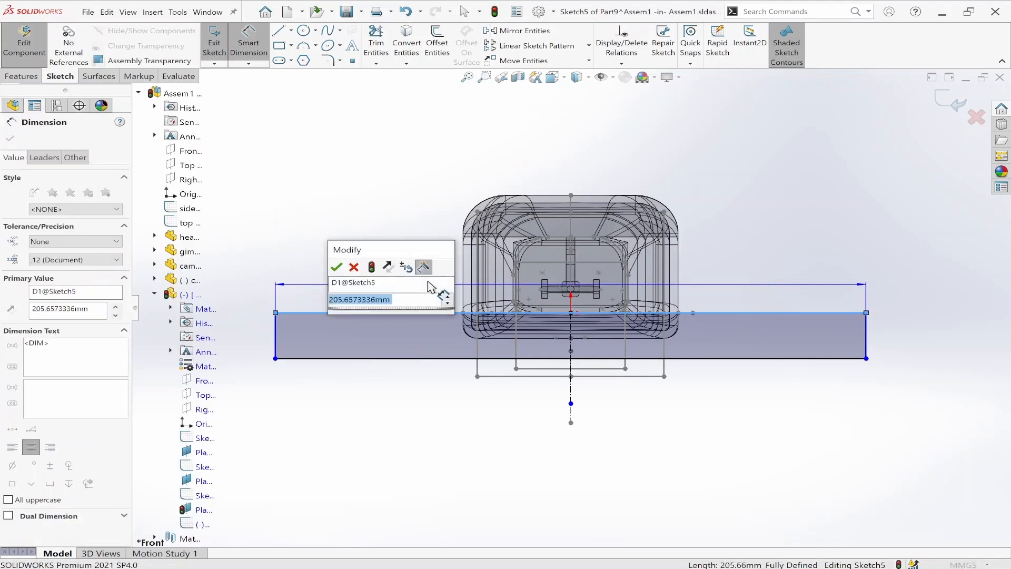
text(20)
key(Escape)
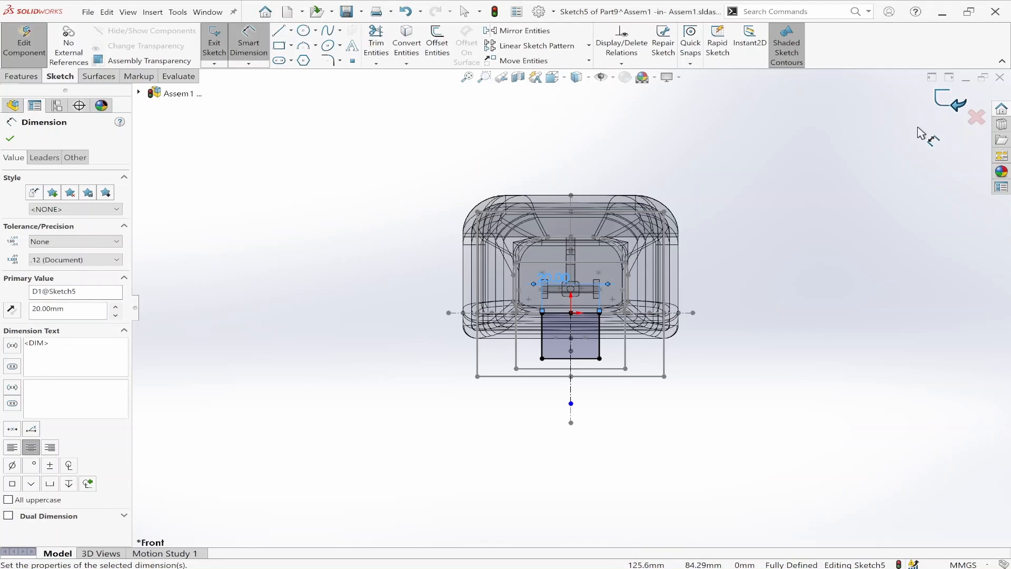
key(Escape)
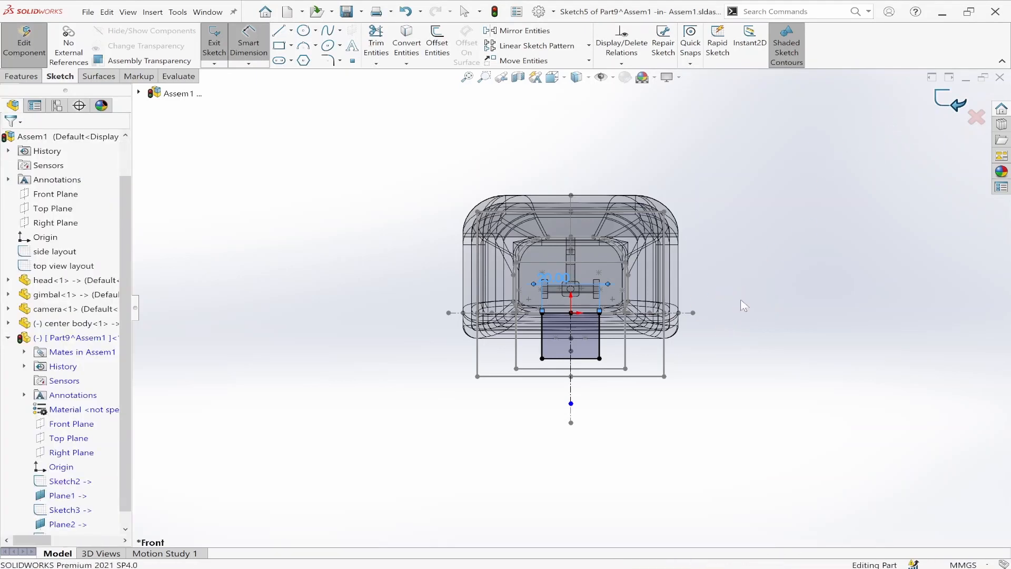
click(748, 288)
Sketch a point at the rear tip of the side layout on the new part's Right Plane and finish the sketch.
scroll(674, 277, up, 3)
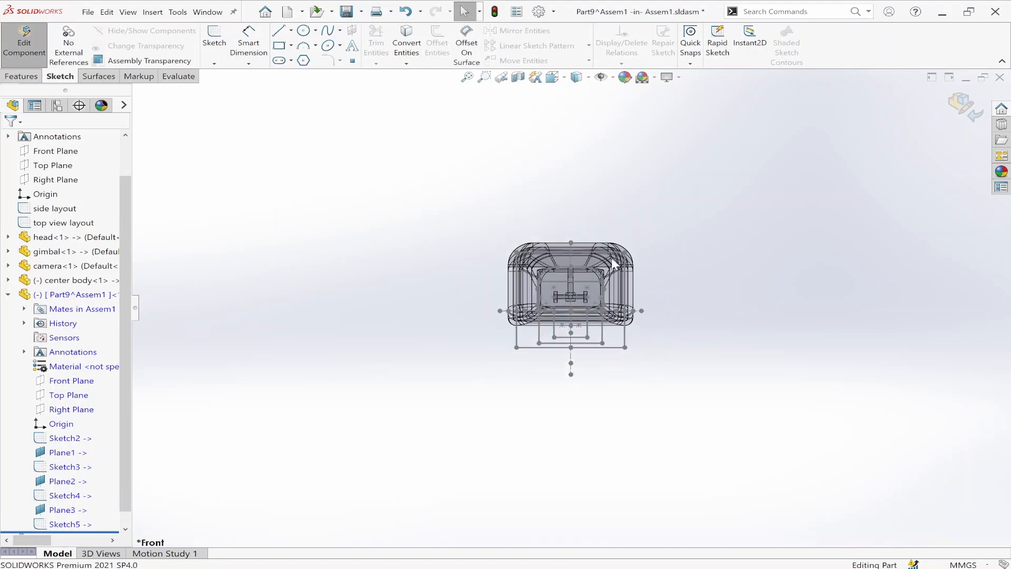
mouse_move(612, 257)
middle_down()
mouse_move(726, 314)
mouse_move(702, 280)
middle_up()
scroll(774, 356, down, 3)
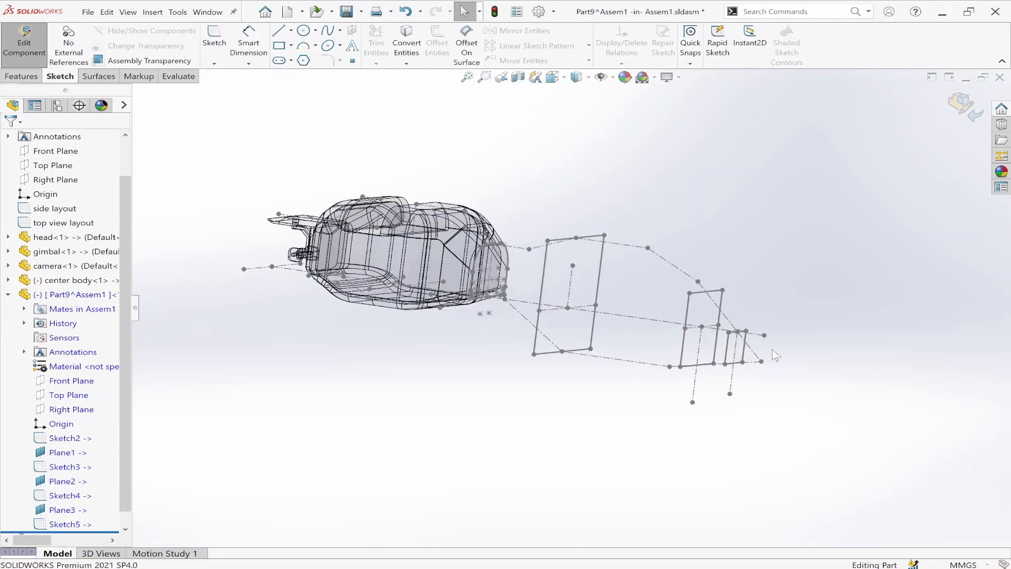
middle_drag(739, 352, 741, 382)
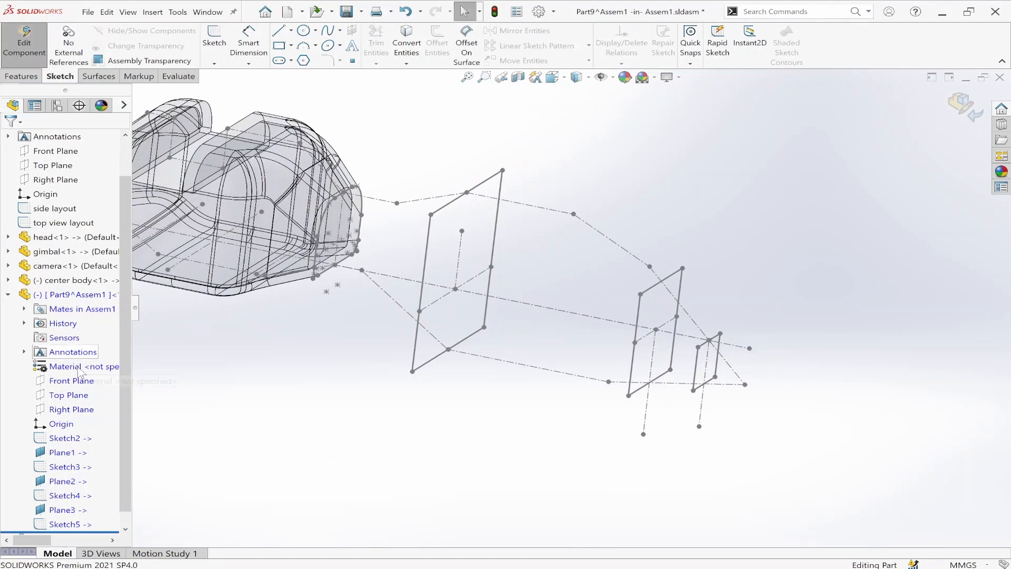
click(74, 409)
click(80, 382)
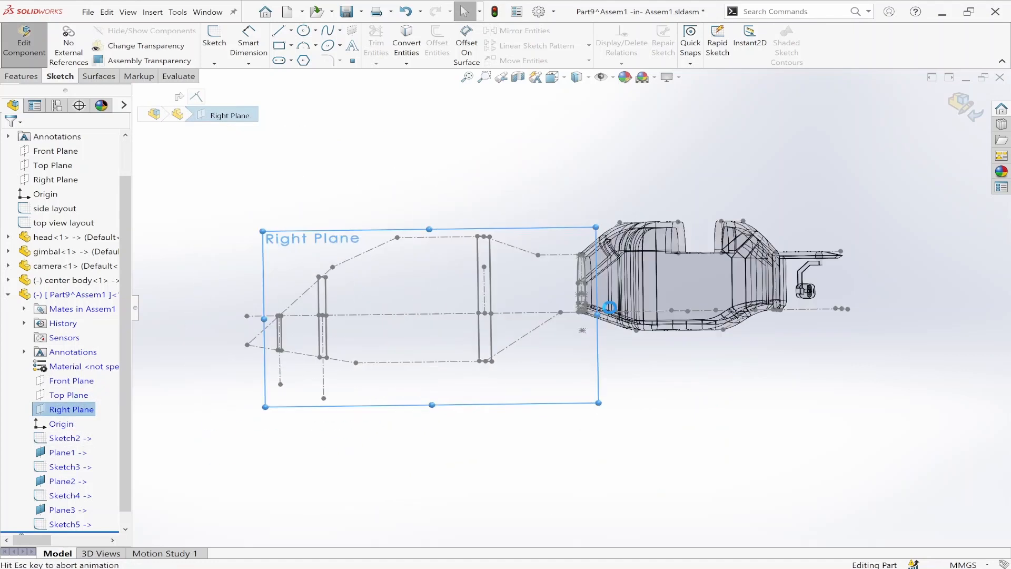
click(353, 60)
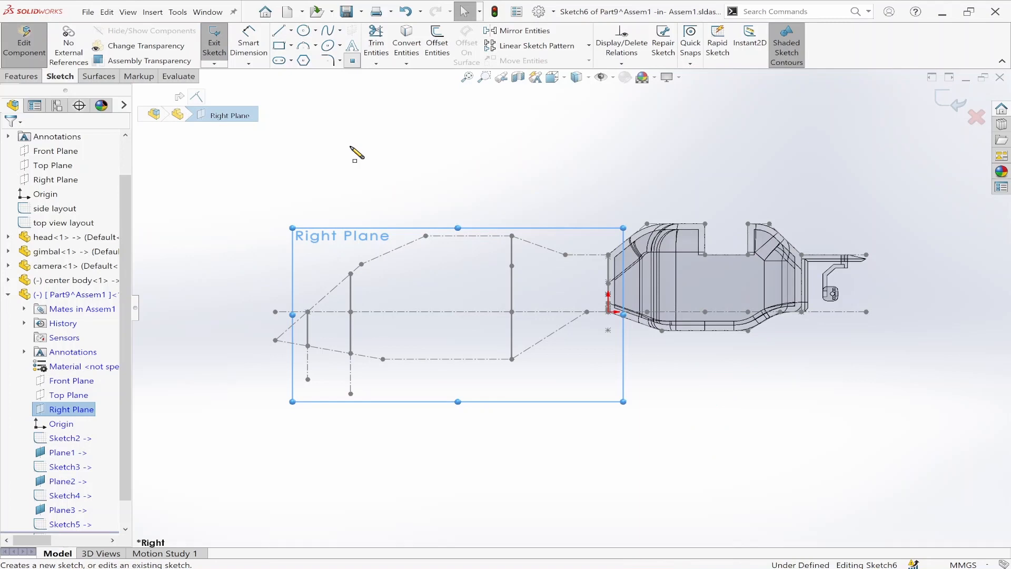
click(275, 340)
click(949, 100)
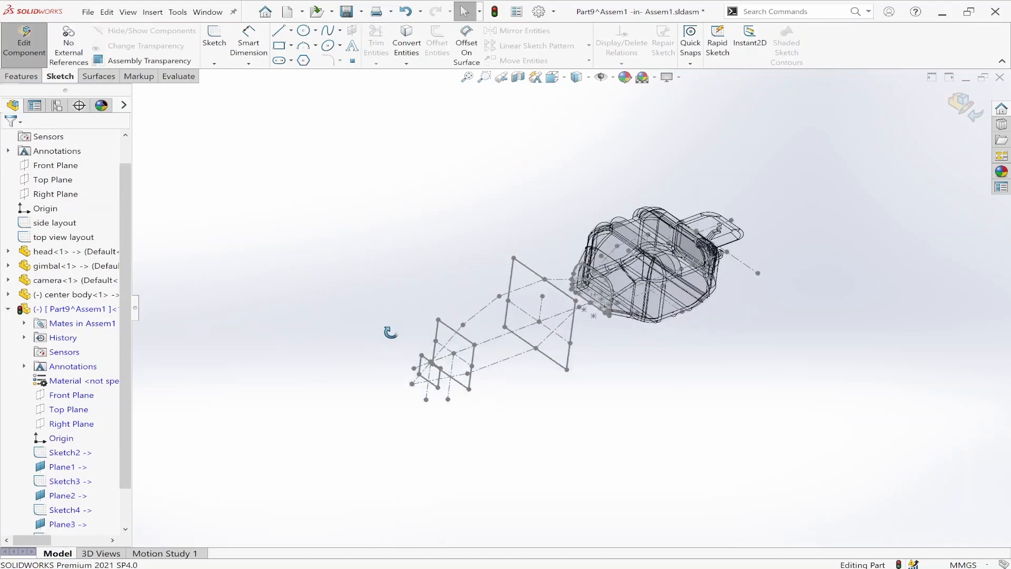
Convert the side layout's upper profile lines, from the body to the rear tip, into a new sketch on the part's Right Plane.
click(71, 424)
click(83, 412)
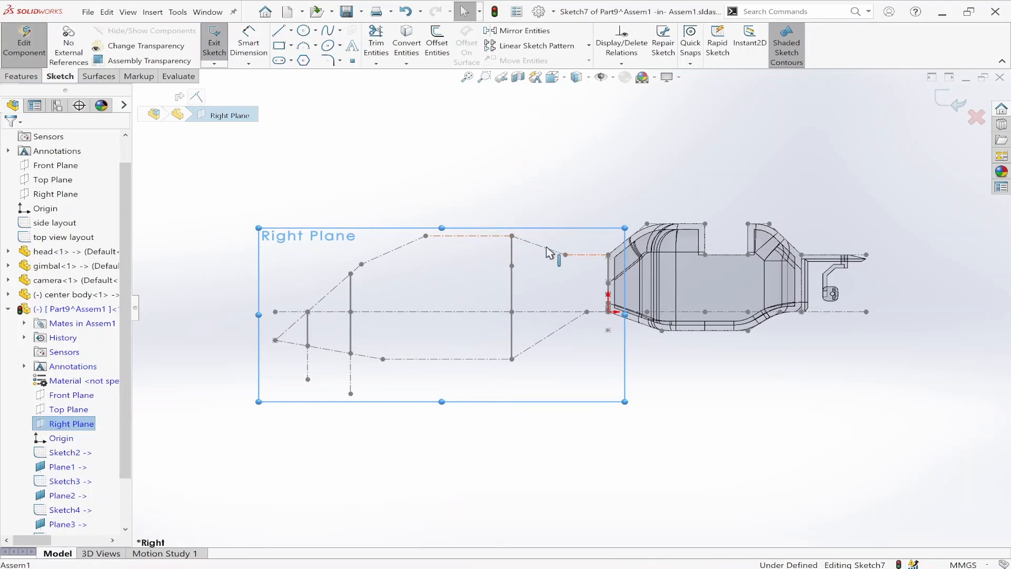
click(584, 255)
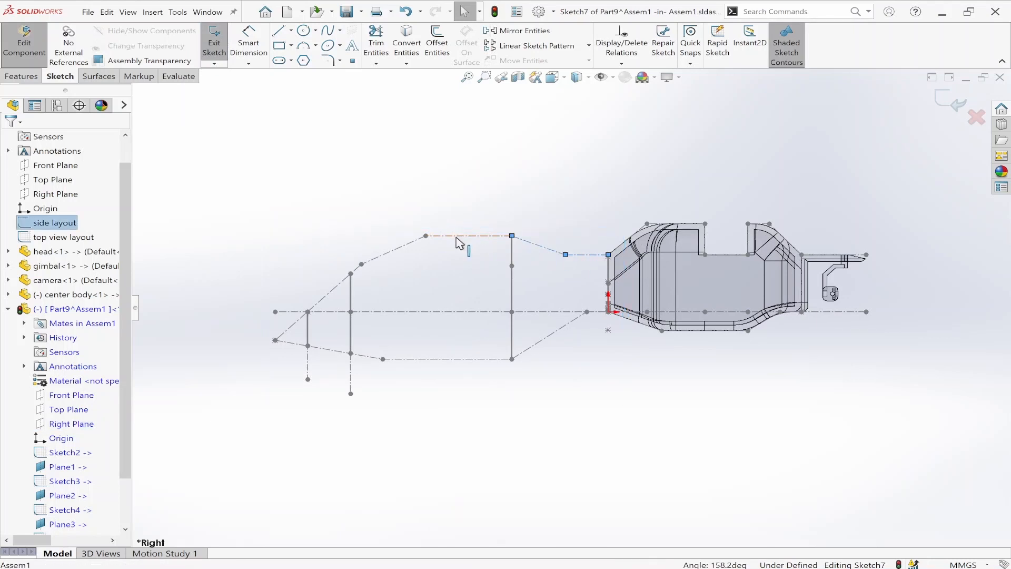
scroll(367, 288, down, 3)
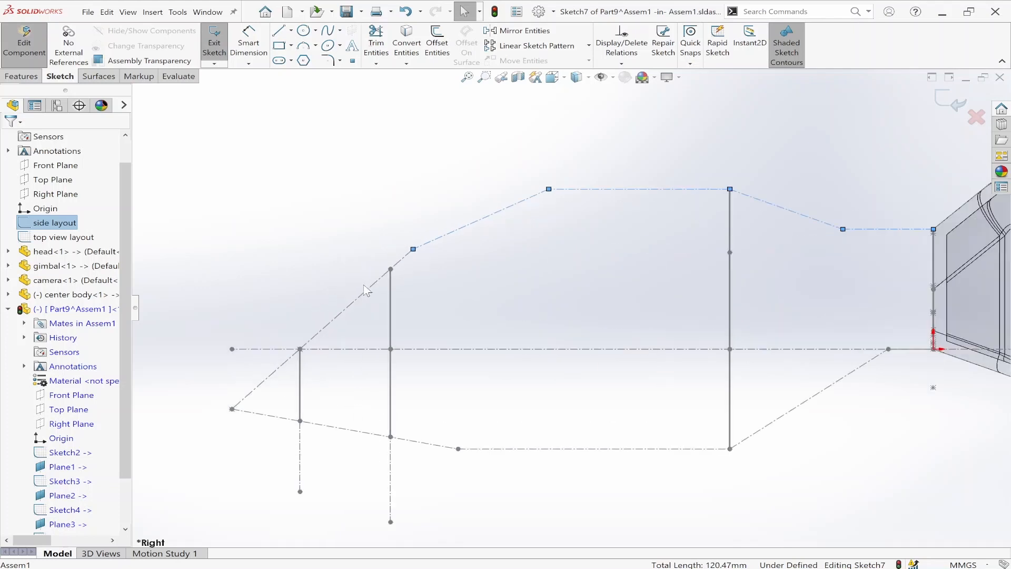
ctrl+click(279, 372)
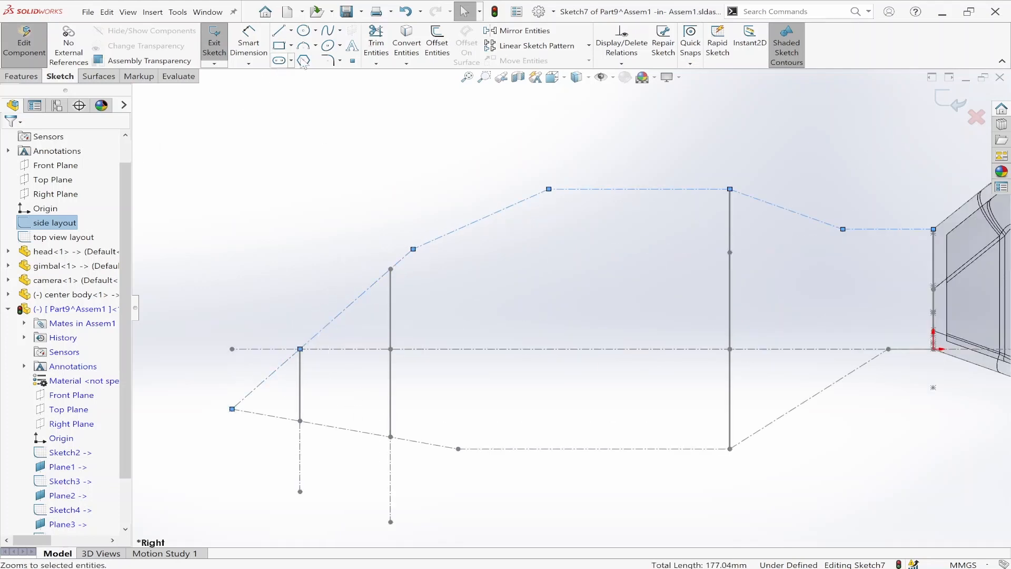
click(412, 44)
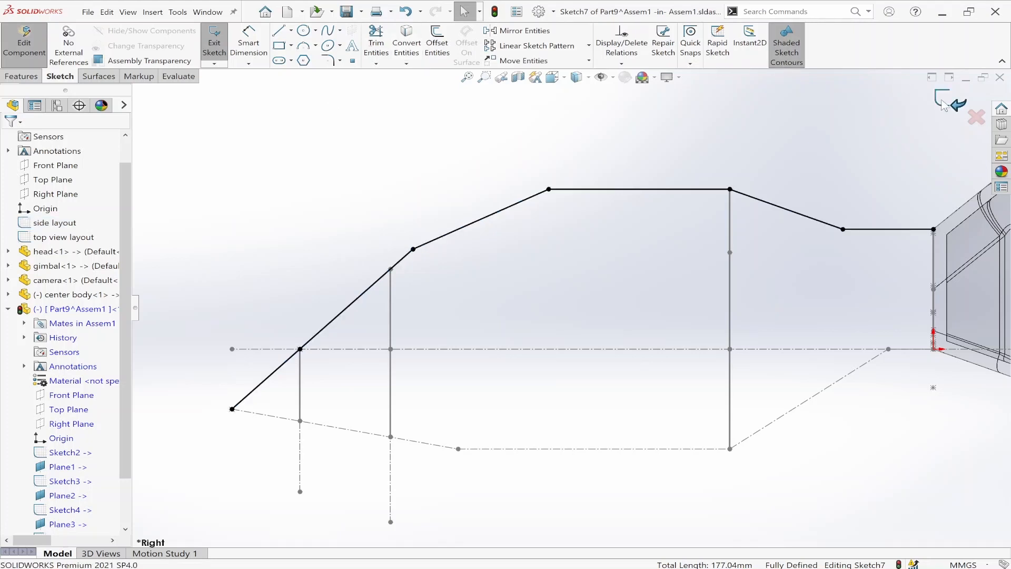
click(943, 101)
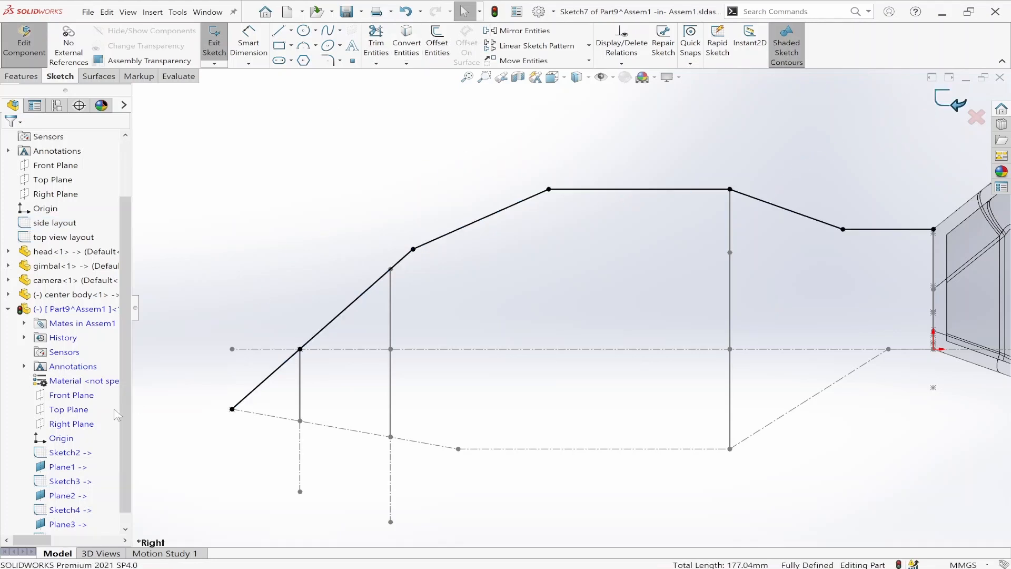
Start another sketch on the part's Right Plane and convert the side layout's lower profile lines and horizontal centre line into it.
click(64, 384)
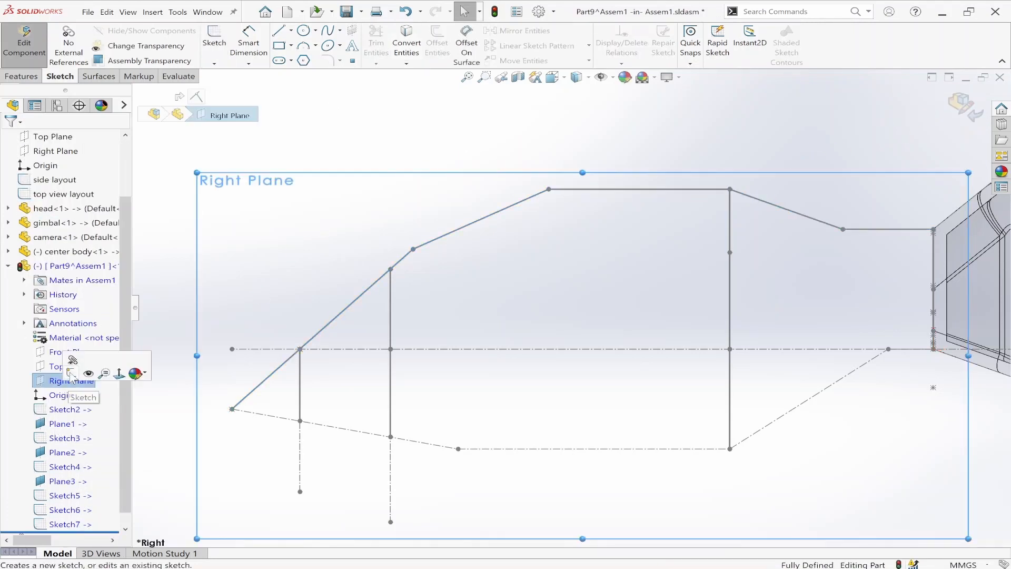
click(71, 359)
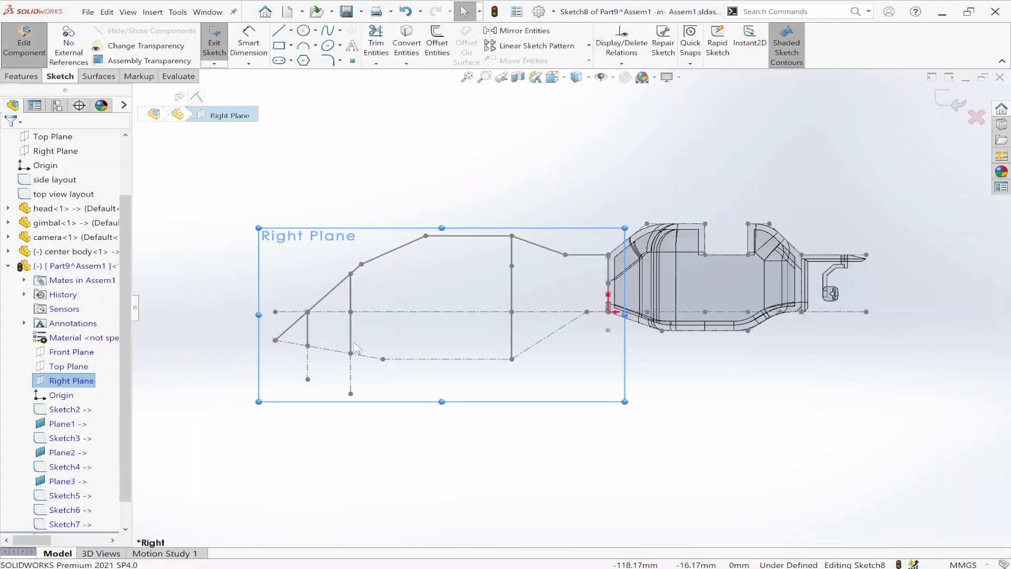
click(293, 344)
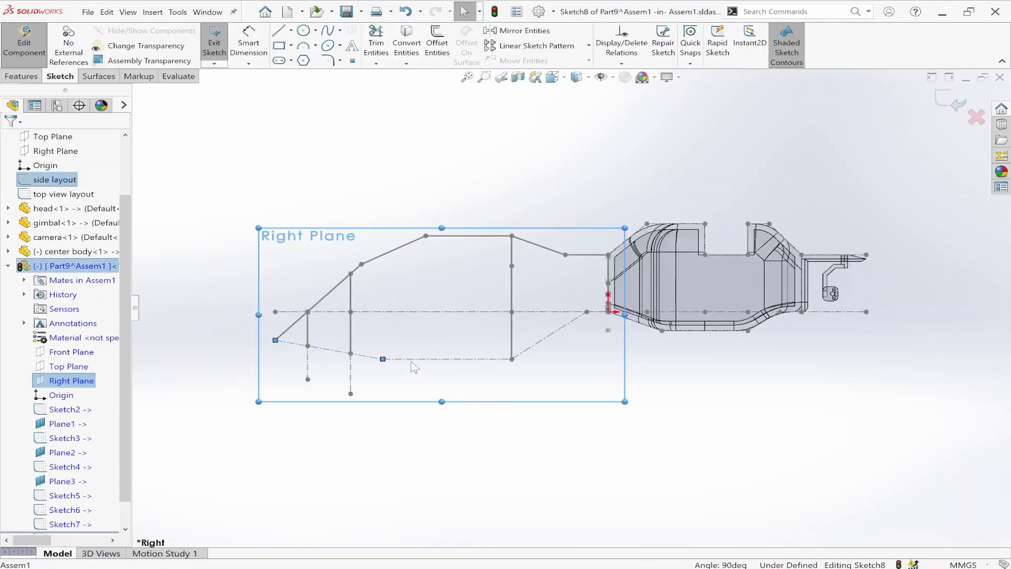
ctrl+click(415, 366)
ctrl+click(534, 350)
scroll(606, 354, down, 6)
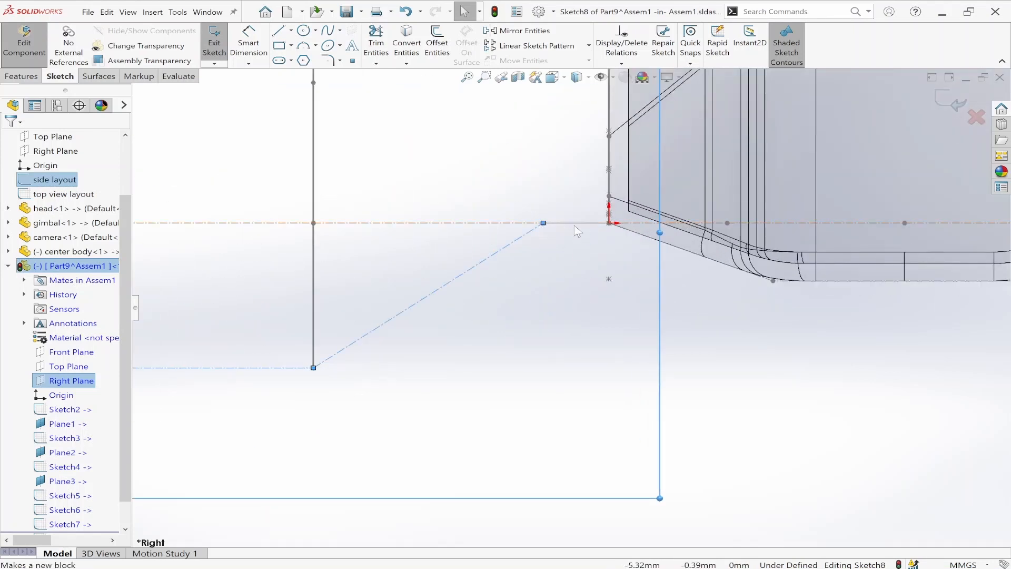
click(411, 43)
scroll(510, 294, up, 7)
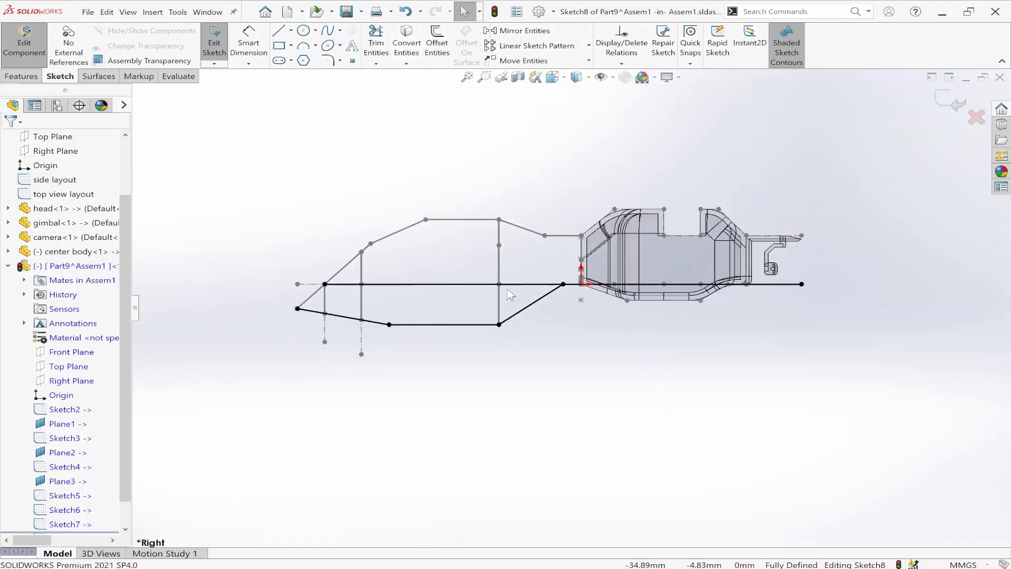
Trim the converted centre line's rear portion, between the rear tip and the front end of the lower profile.
click(387, 42)
drag(349, 289, 388, 281)
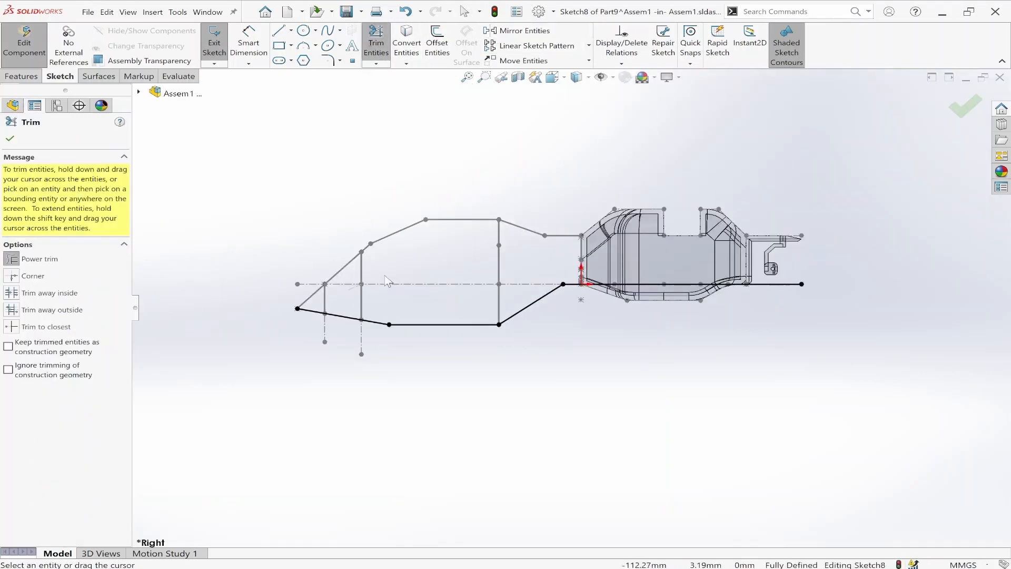
drag(594, 306, 607, 275)
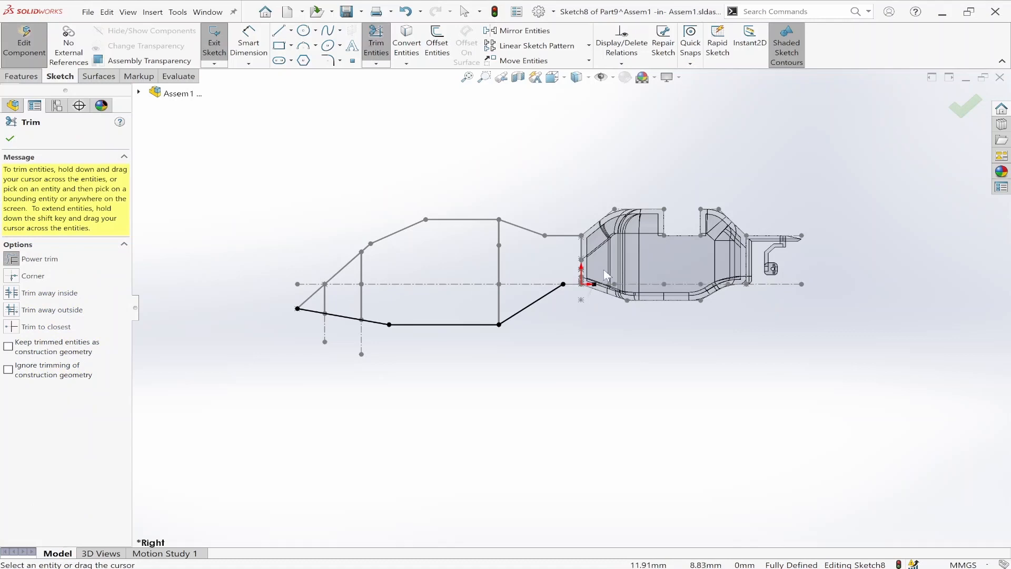
click(9, 138)
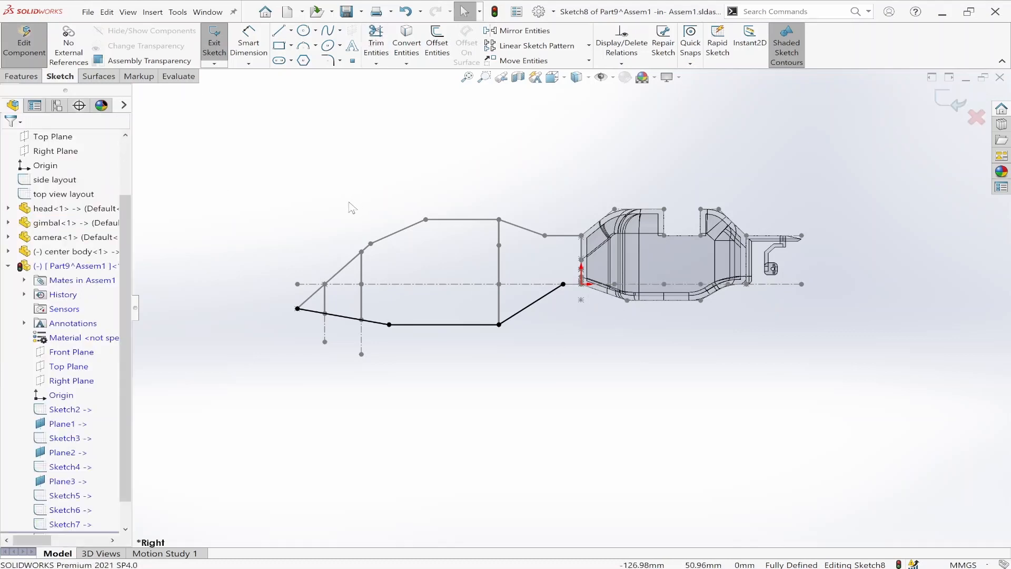
key(ctrl+z)
Sketch a vertical construction line about 9.7 mm long straight down from the origin, at the centre body's rear face.
scroll(620, 291, down, 2)
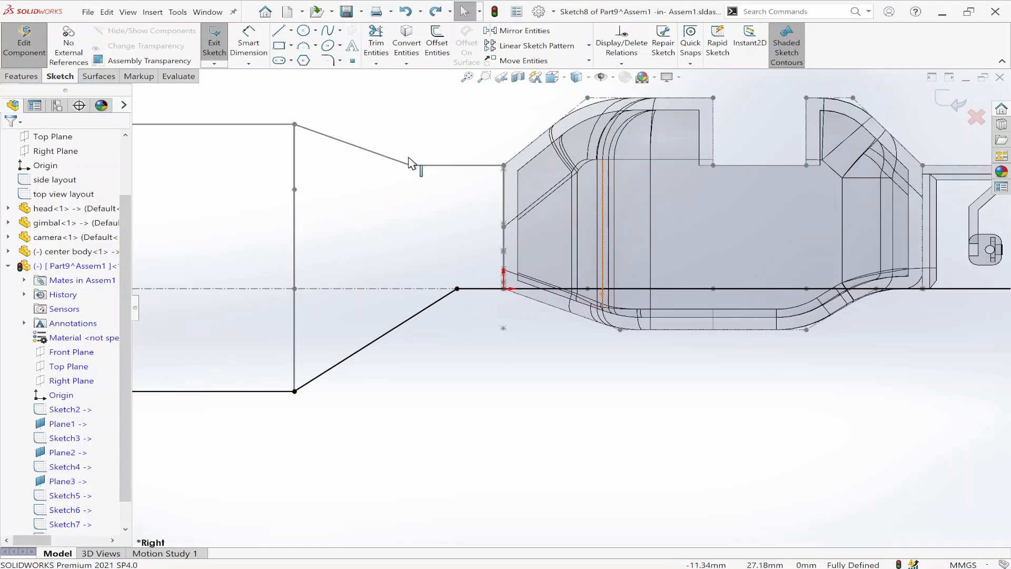
click(291, 31)
click(315, 61)
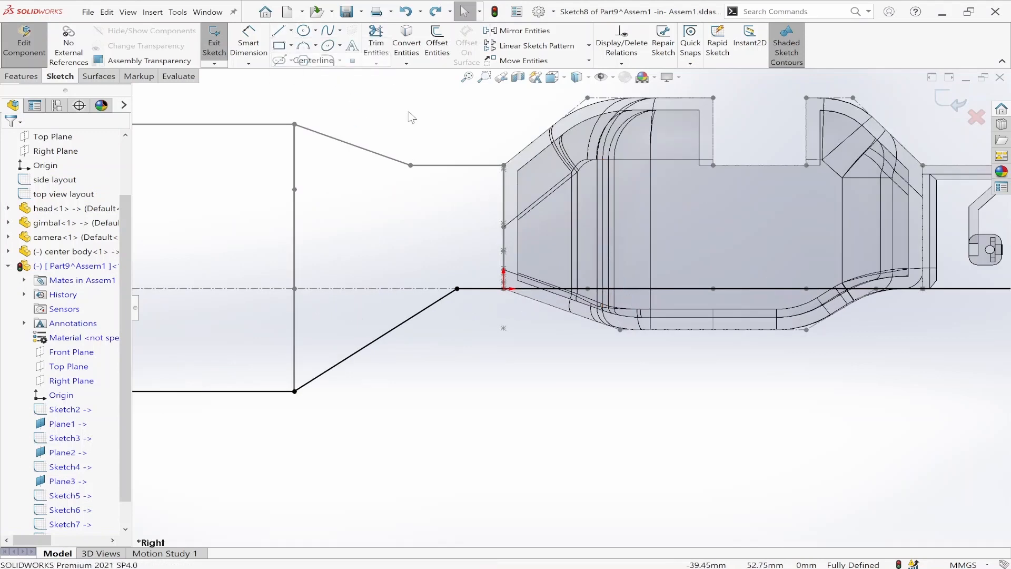
click(503, 289)
click(504, 328)
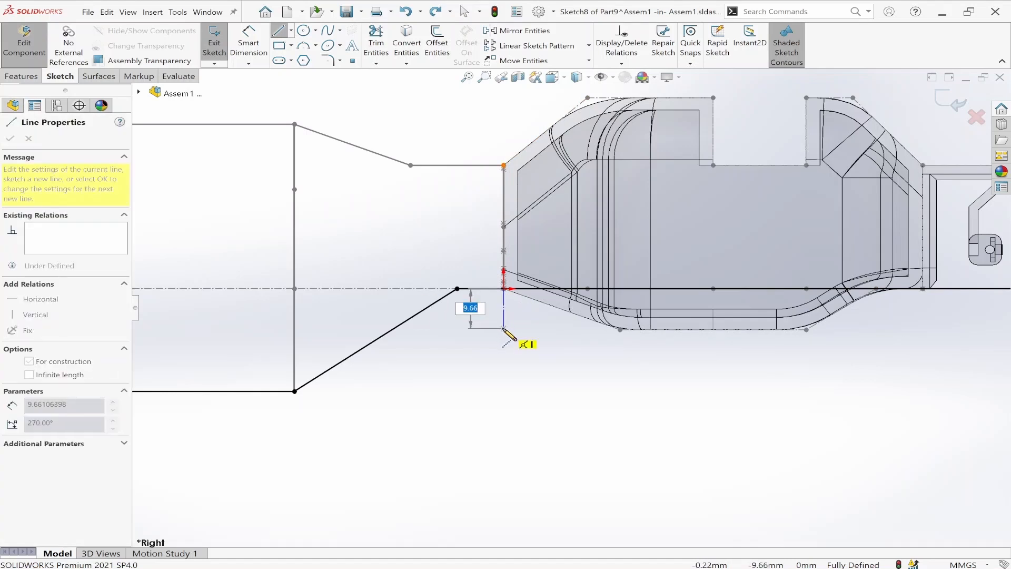
key(Escape)
key(Escape)
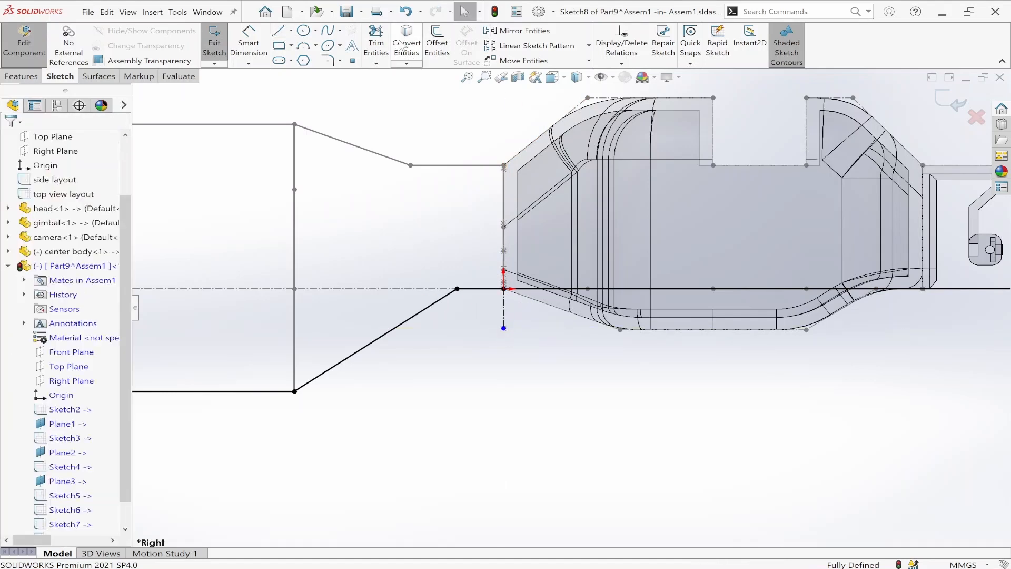
Trim the centre line's portion running forward past the vertical construction line and finish the lower guide sketch.
click(376, 43)
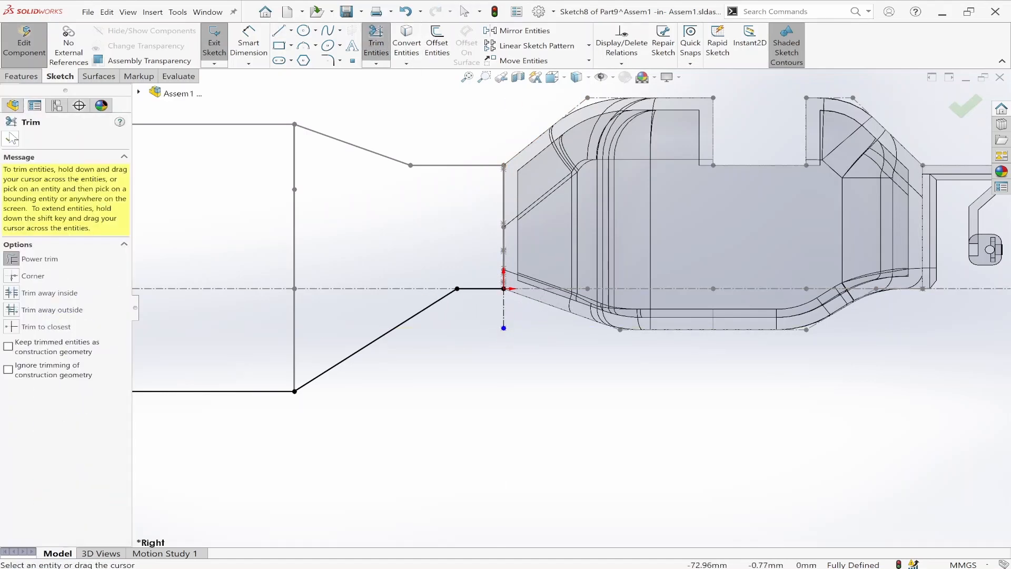
click(12, 139)
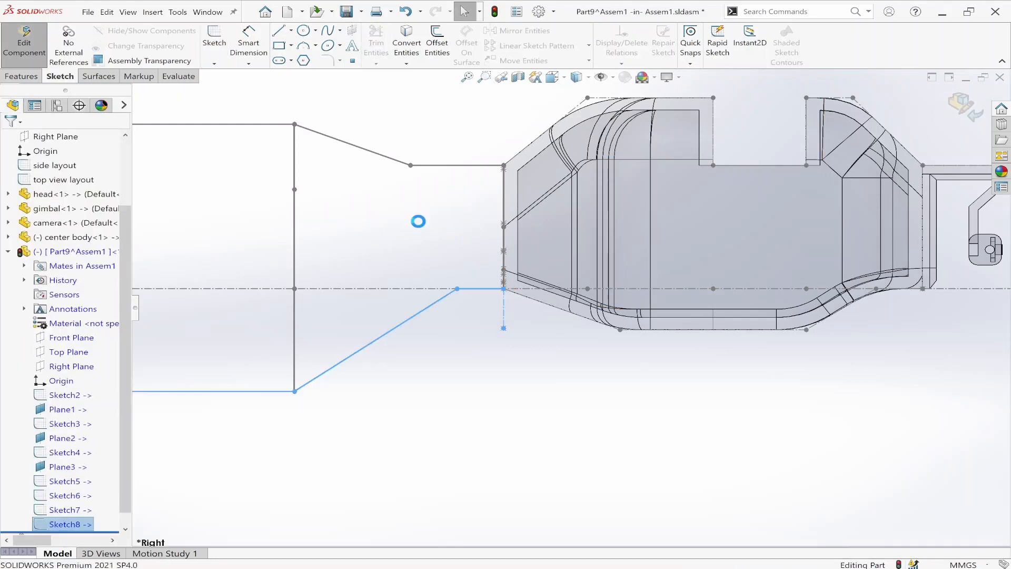
middle_drag(500, 289, 519, 343)
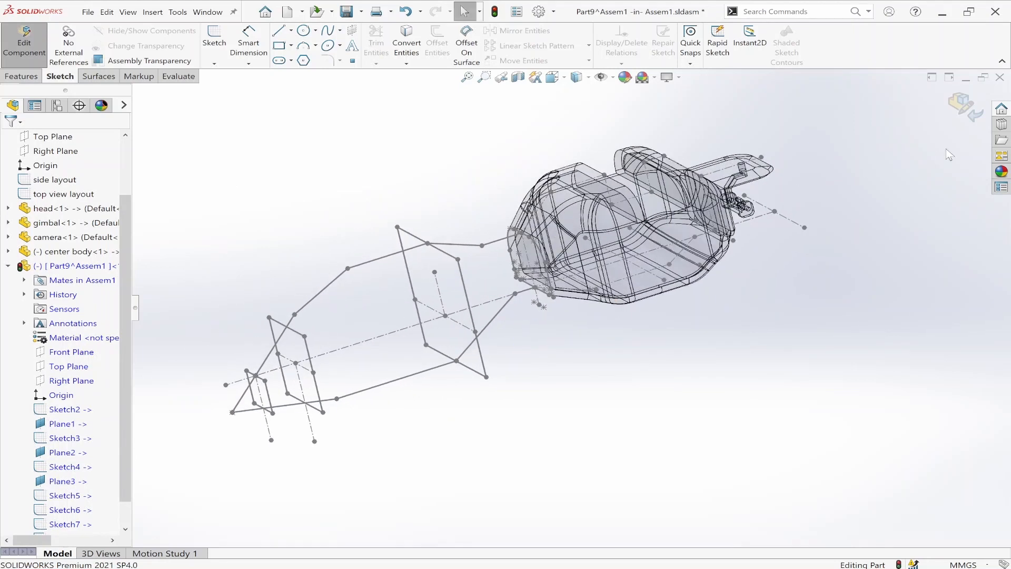
Start a Loft with the centre body's rear-face profile and the largest rectangle behind it as profiles.
click(8, 76)
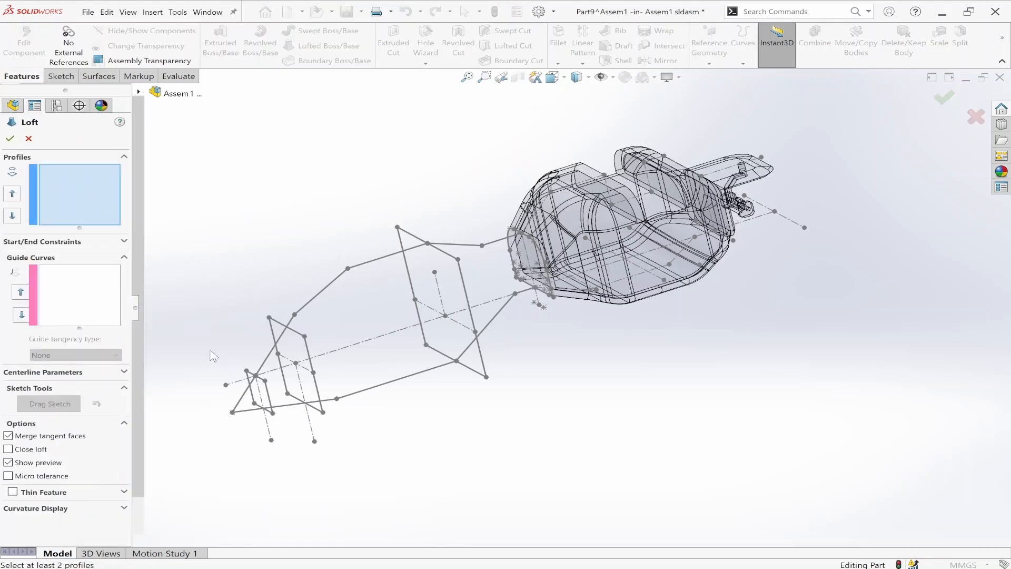
key(c)
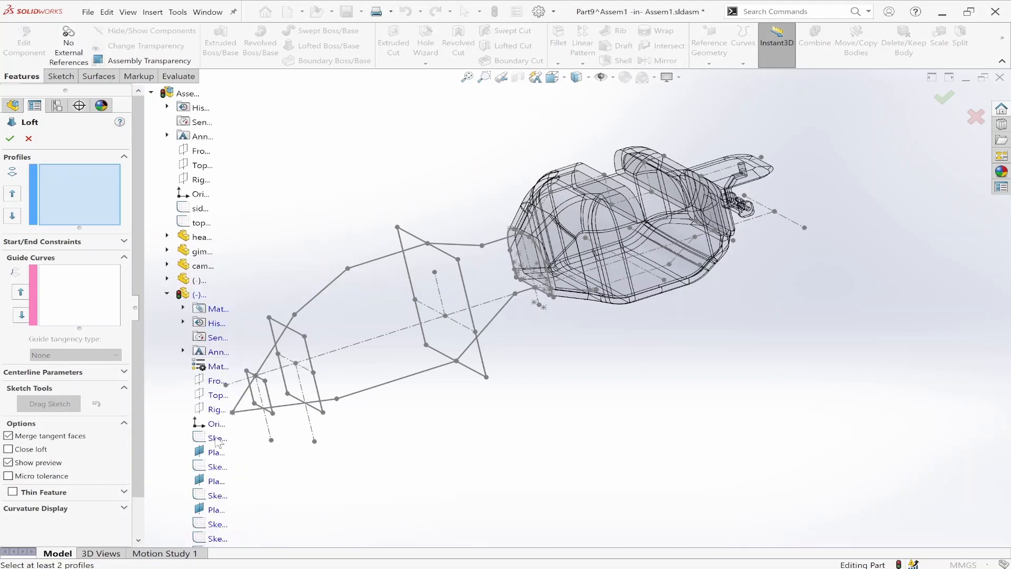
click(216, 438)
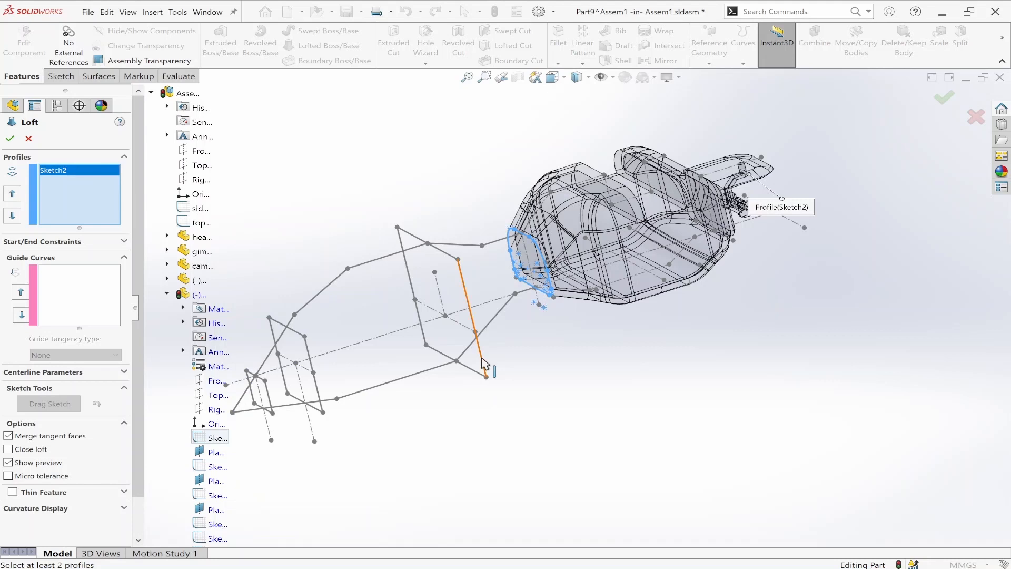
click(476, 344)
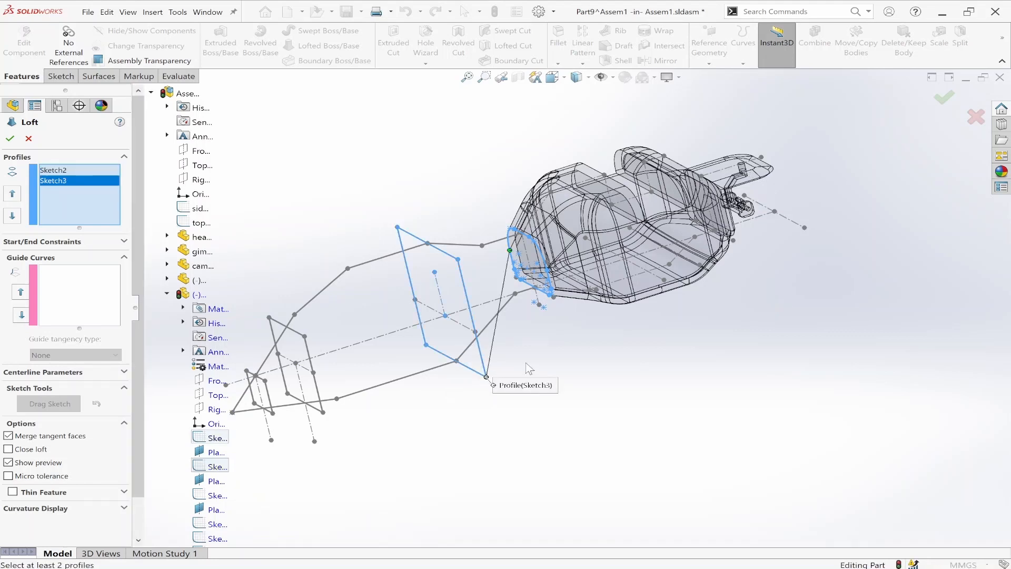
Align the loft connector by moving its ends to the body profile's upper edge and the large rectangle's matching upper corner.
scroll(530, 326, down, 2)
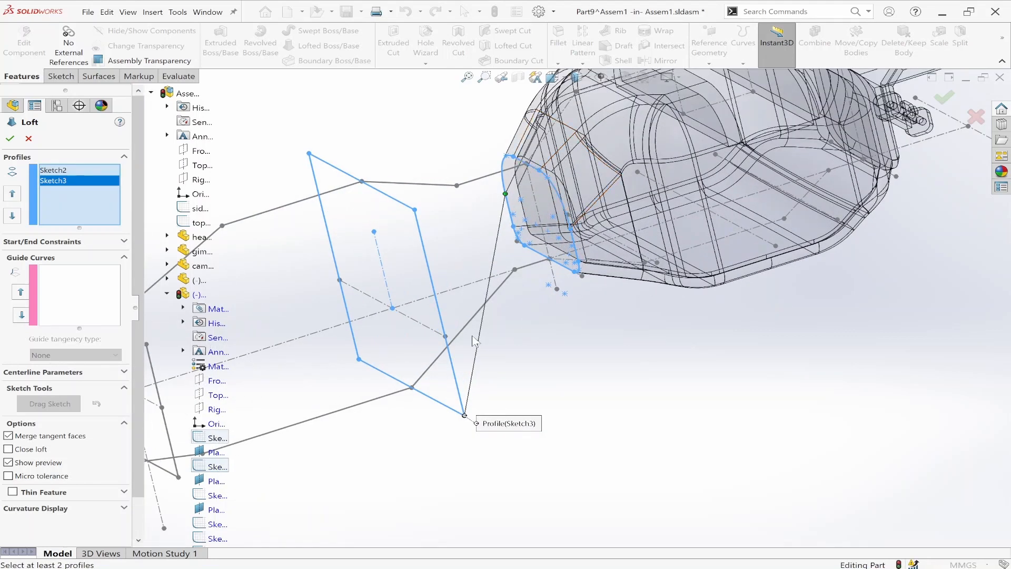
mouse_move(516, 222)
middle_down()
mouse_move(548, 248)
mouse_move(481, 213)
middle_up()
drag(510, 203, 560, 184)
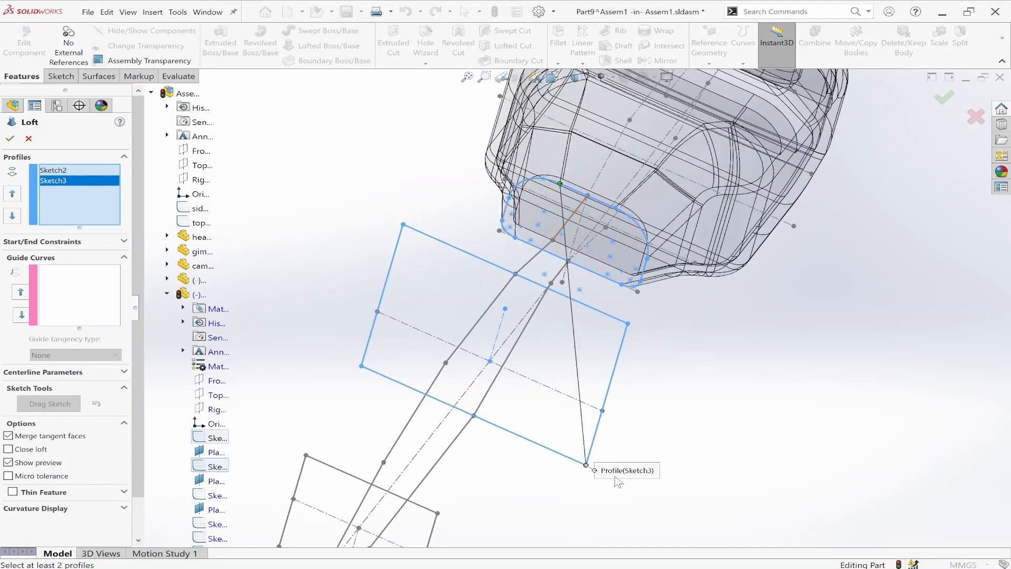
mouse_move(587, 467)
mouse_down()
mouse_move(598, 467)
mouse_move(605, 346)
mouse_move(627, 324)
mouse_move(424, 307)
mouse_up()
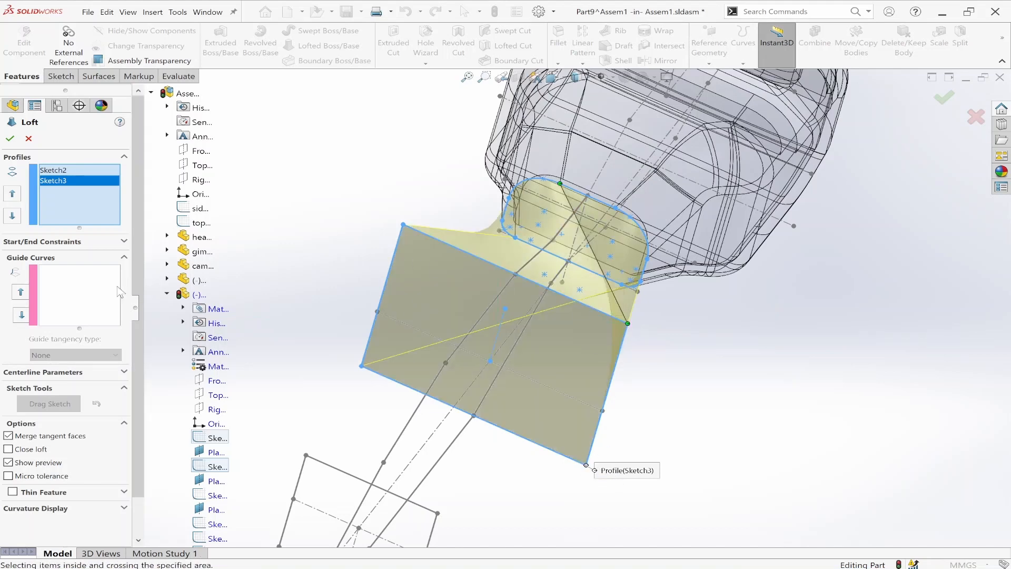
Add the upper and lower side-profile sketches to the loft as guide curves.
click(78, 289)
middle_drag(666, 315, 514, 375)
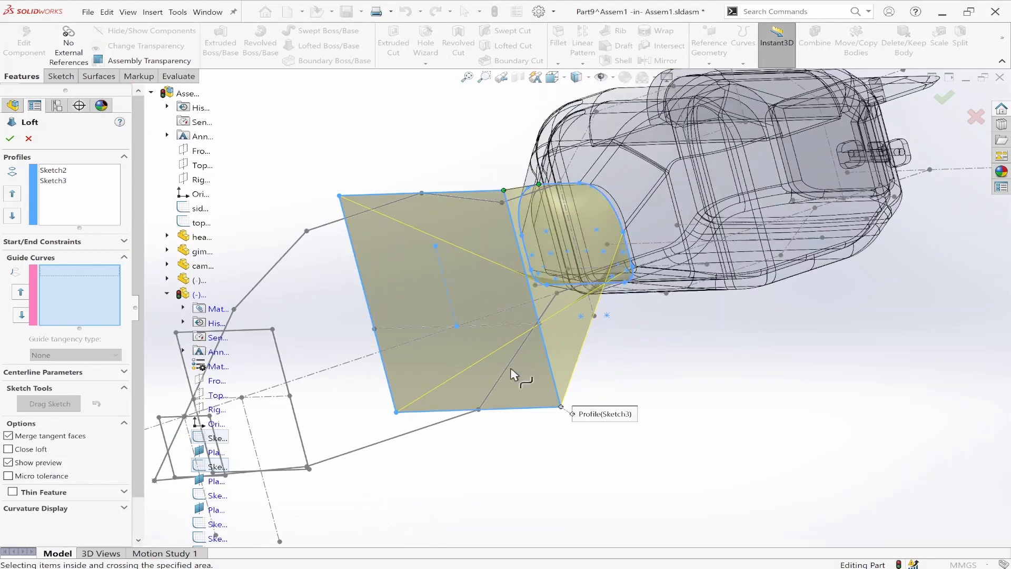
click(470, 199)
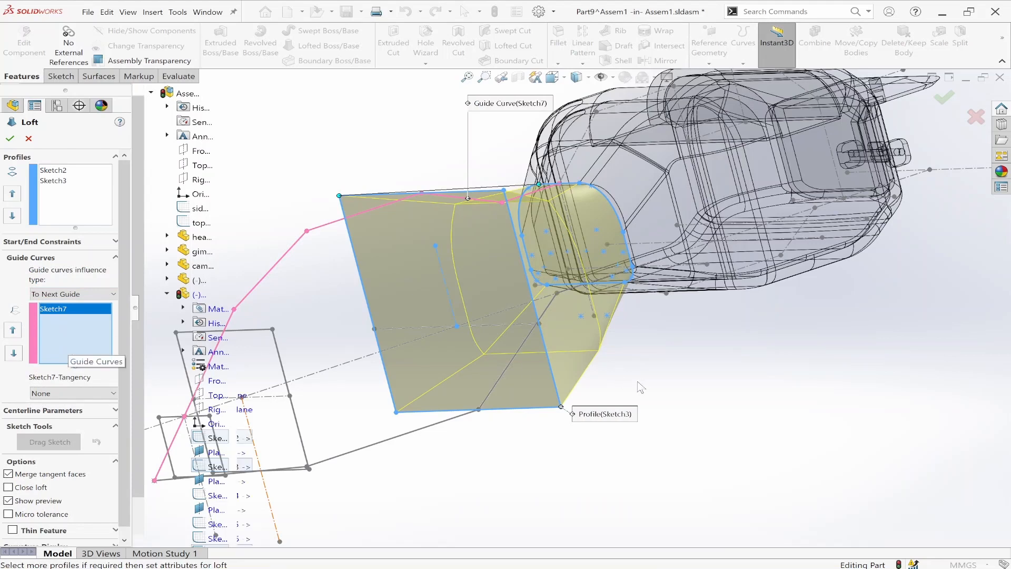
click(495, 388)
mouse_move(506, 337)
middle_down()
mouse_move(452, 323)
mouse_move(445, 352)
mouse_move(469, 409)
mouse_move(506, 405)
middle_up()
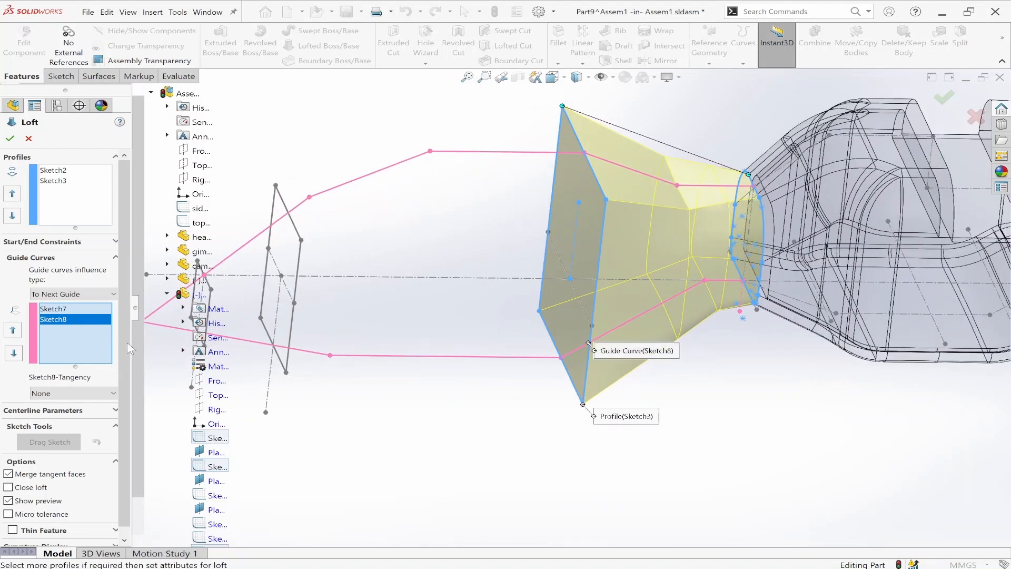
Add the middle rectangle and the small rearmost rectangle to the loft as further profiles.
click(78, 205)
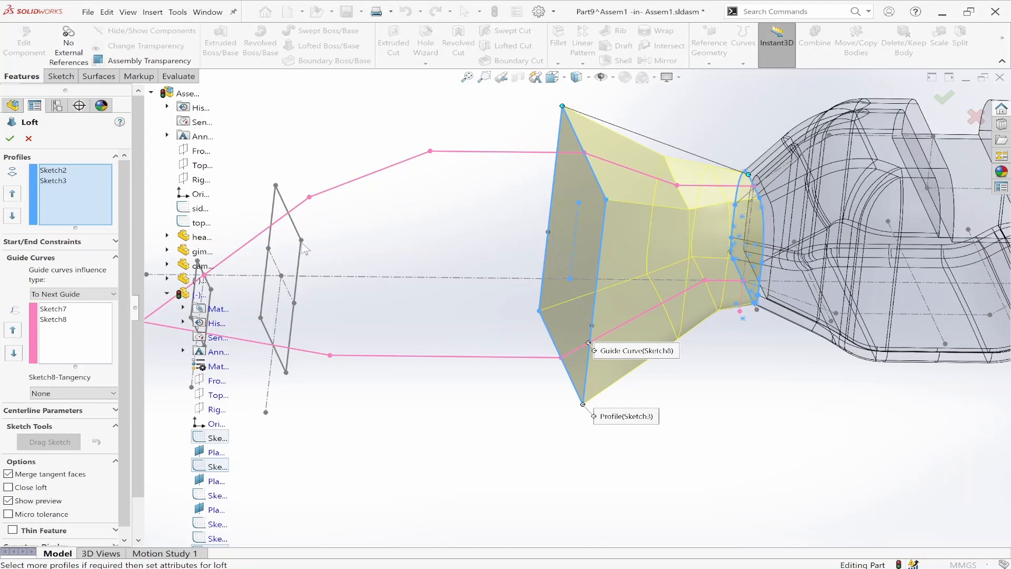
click(303, 241)
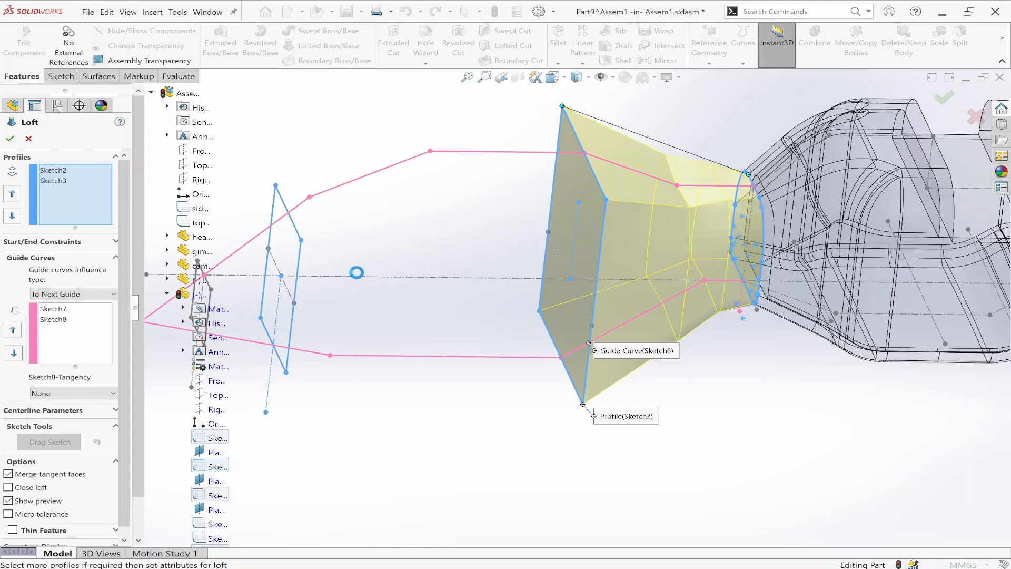
scroll(470, 253, up, 4)
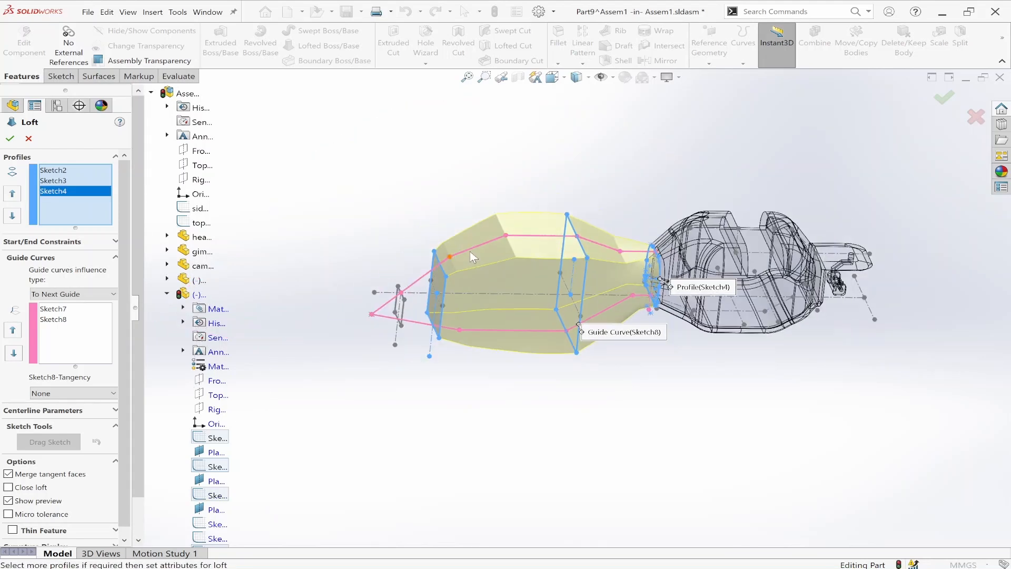
mouse_move(472, 257)
middle_down()
mouse_move(540, 312)
mouse_move(537, 298)
mouse_move(559, 402)
mouse_move(548, 400)
mouse_move(538, 339)
mouse_move(511, 364)
middle_up()
scroll(490, 403, down, 3)
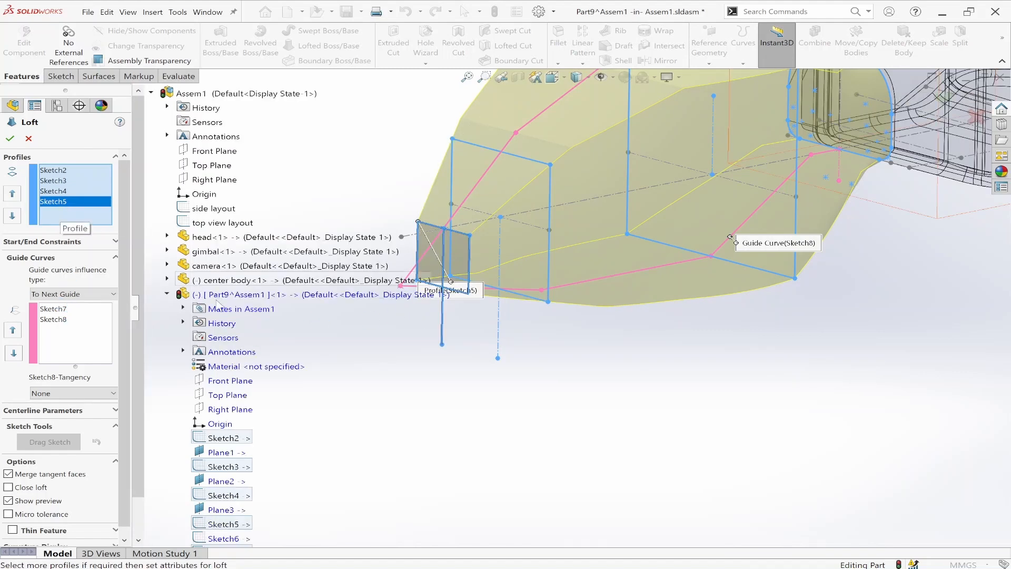
Add the rear tip point sketch as the loft's last profile and complete the loft.
scroll(217, 302, down, 1)
scroll(201, 408, down, 5)
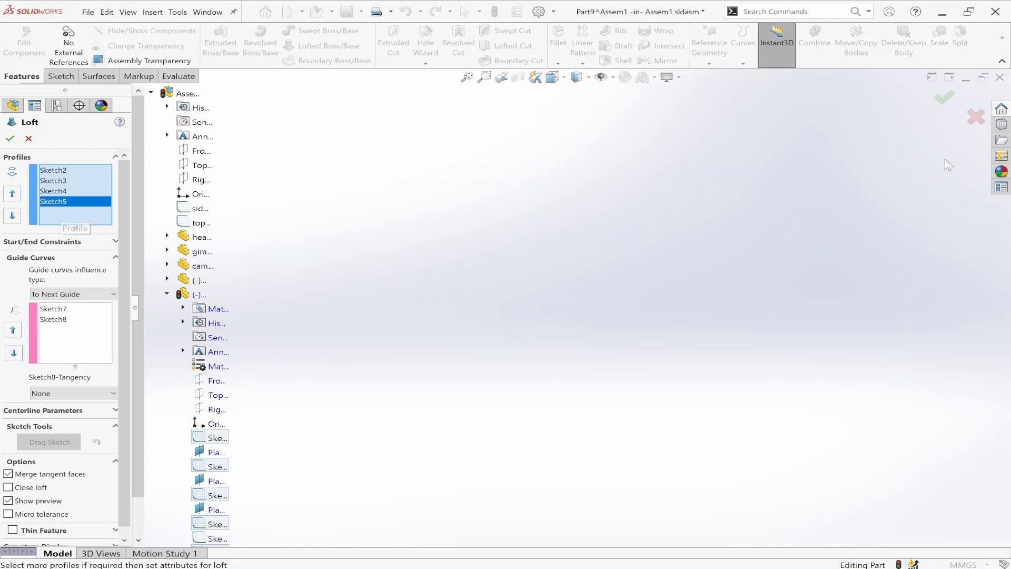
click(467, 77)
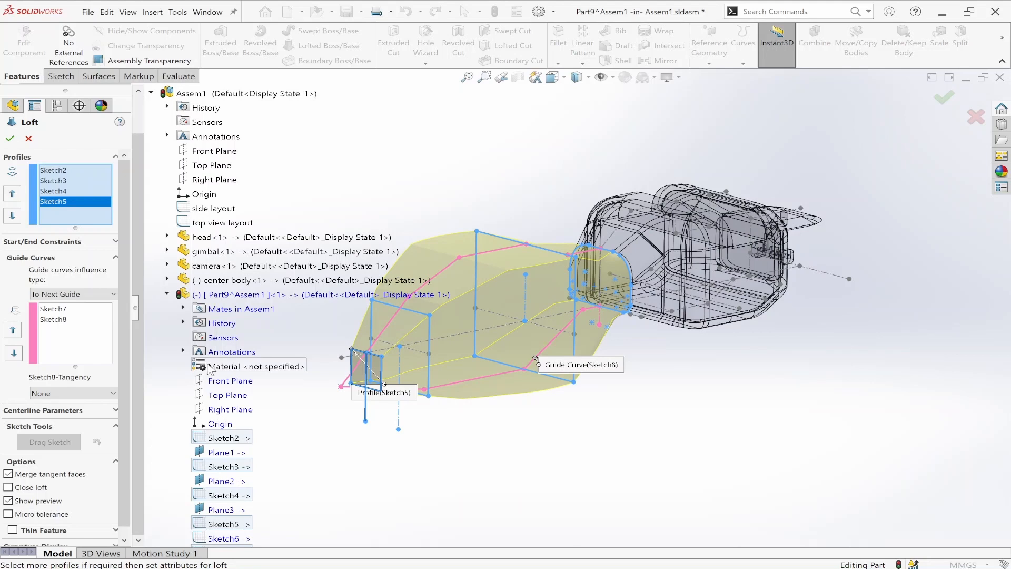
scroll(210, 375, down, 1)
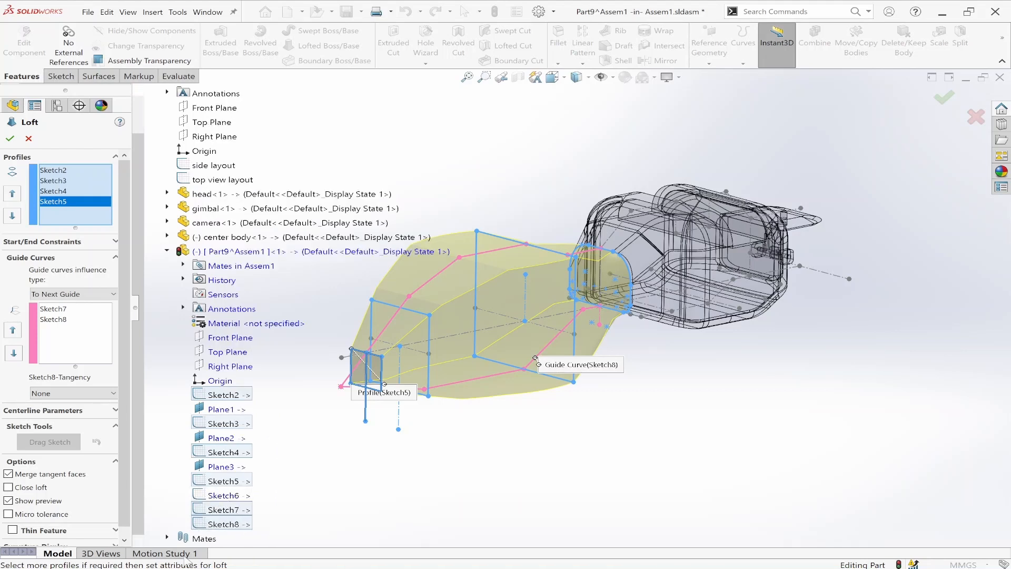
click(205, 496)
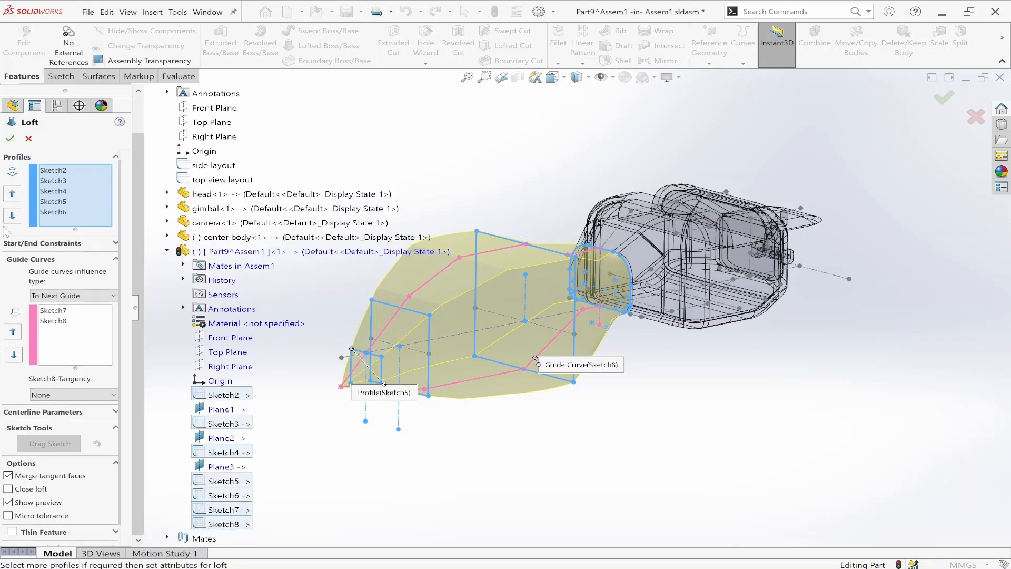
click(10, 139)
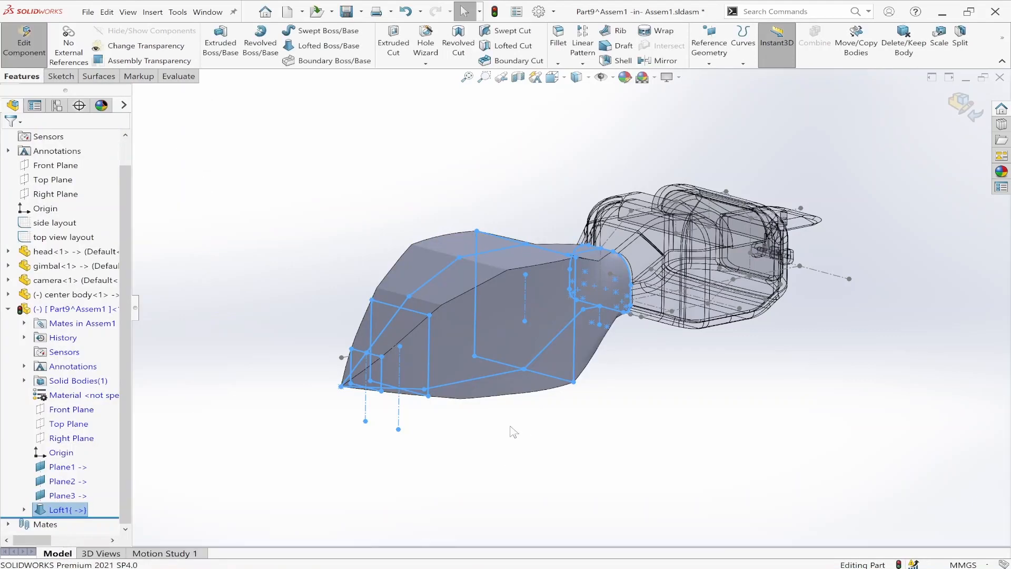
Finish editing the part, return to the assembly, and inspect the lofted rear section around the model and from below the front.
click(823, 154)
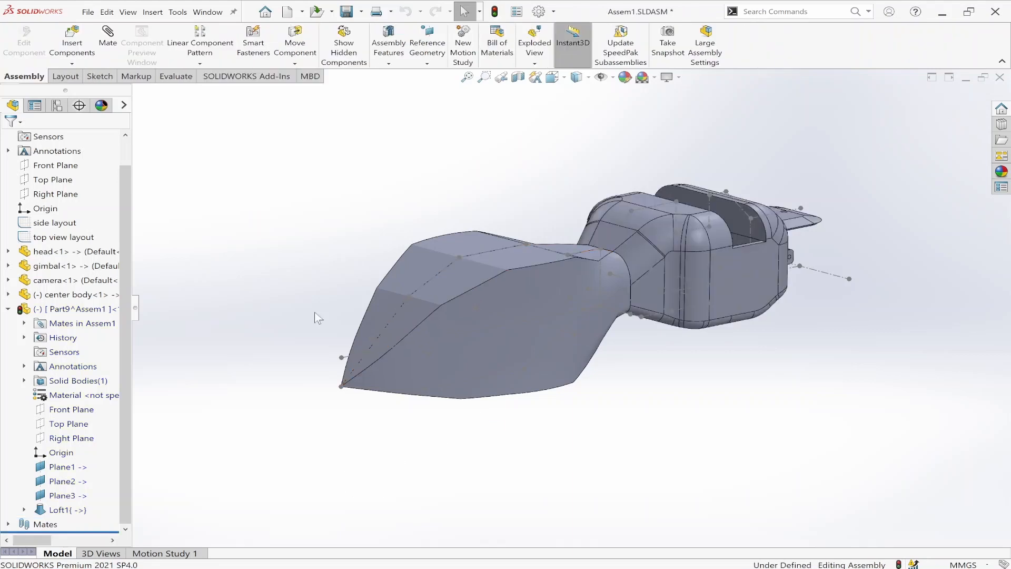
middle_drag(338, 256, 545, 363)
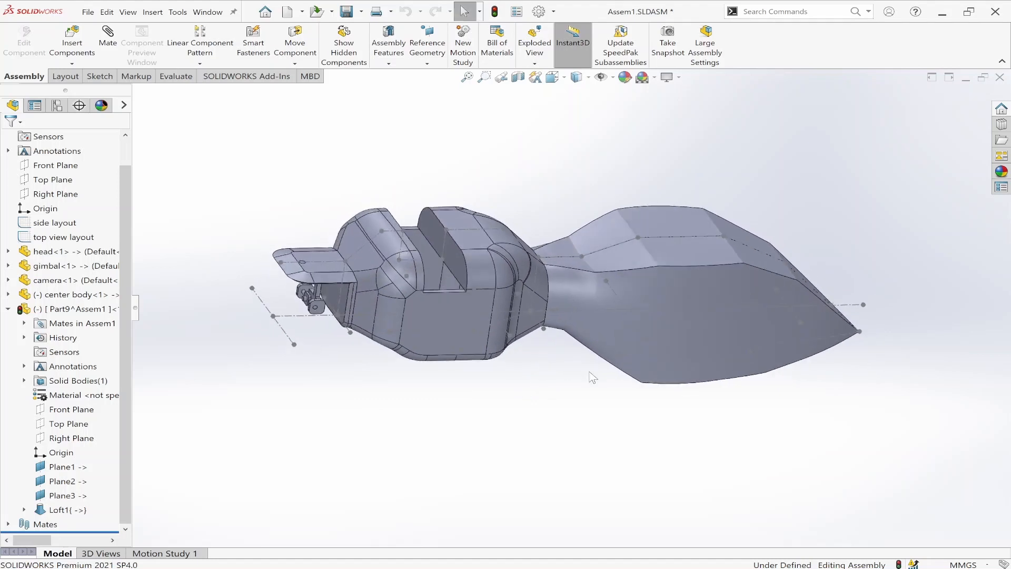
key(space)
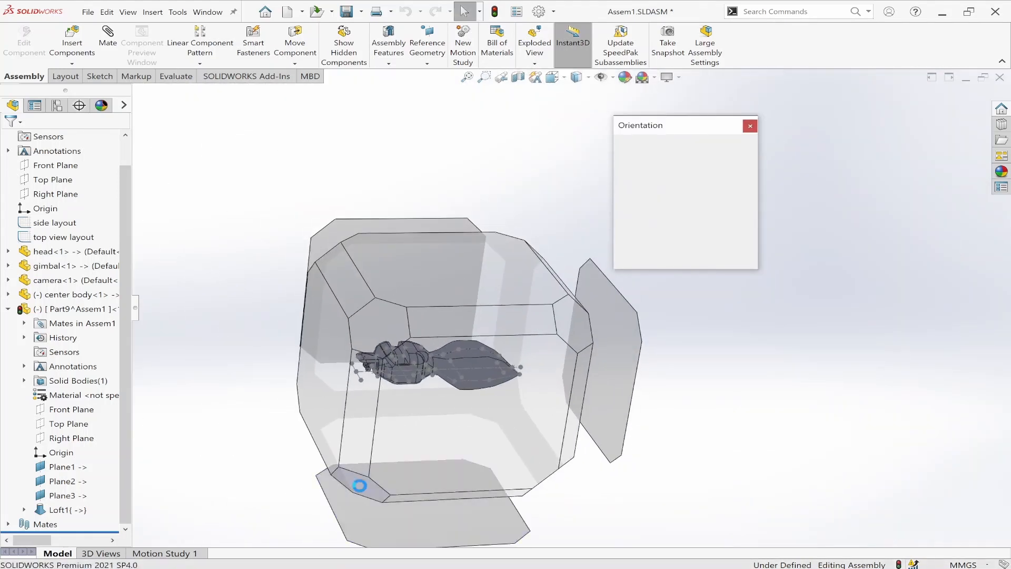
click(362, 477)
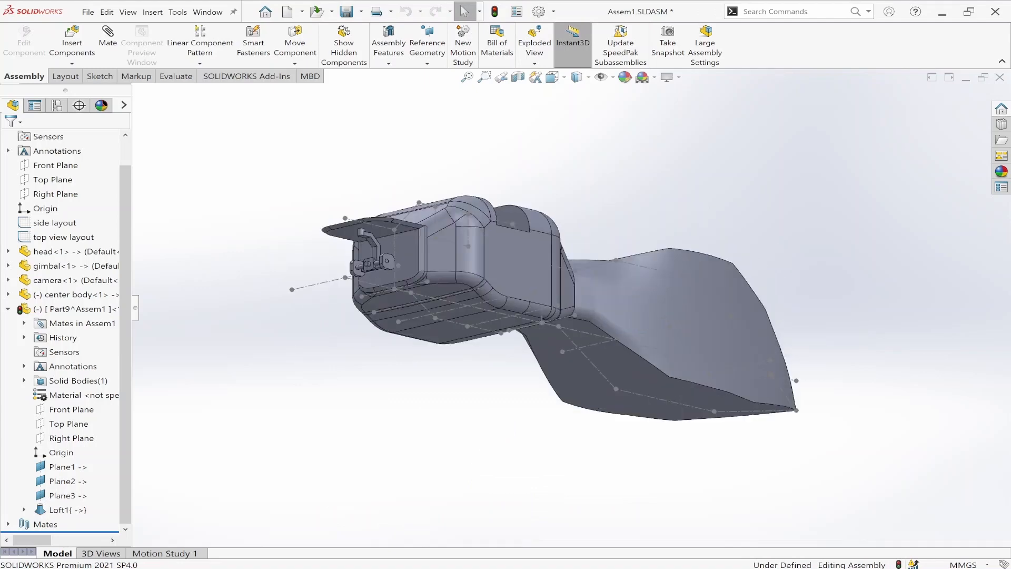